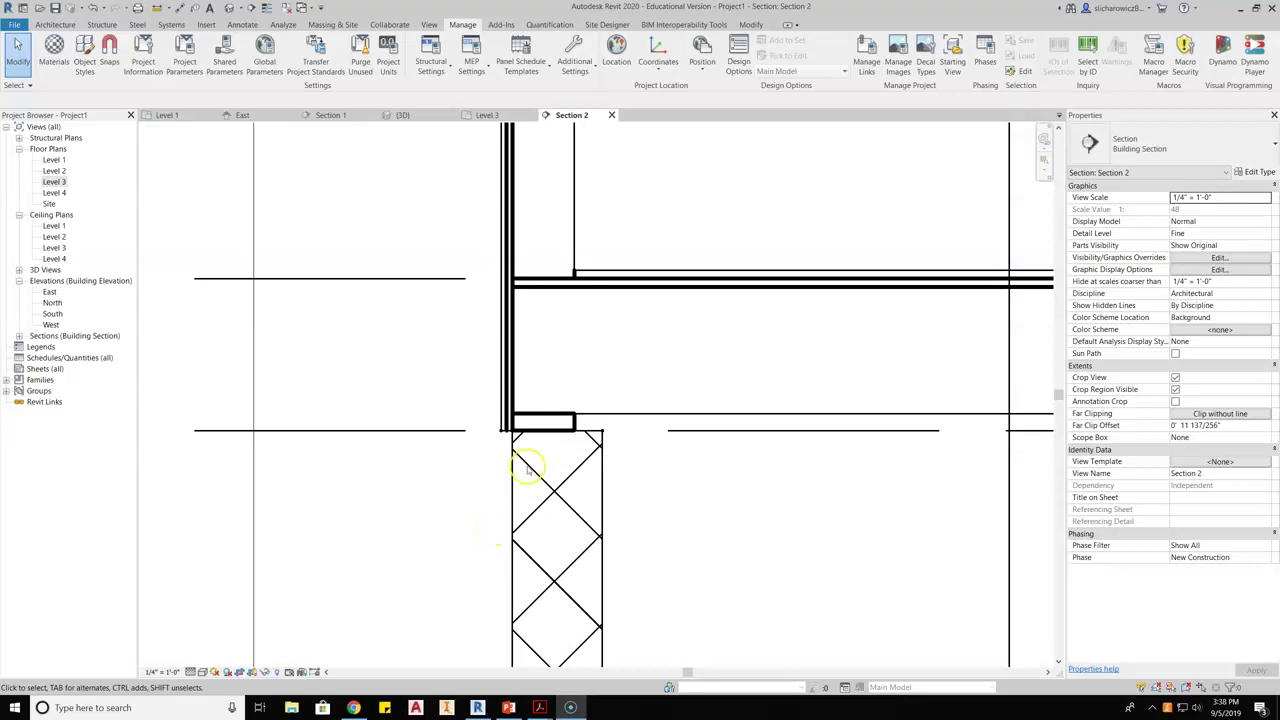
Step: Zoom and pan Section 2 to inspect the wall base against the slab
{"action": "left_click", "coordinate": [576, 340]}
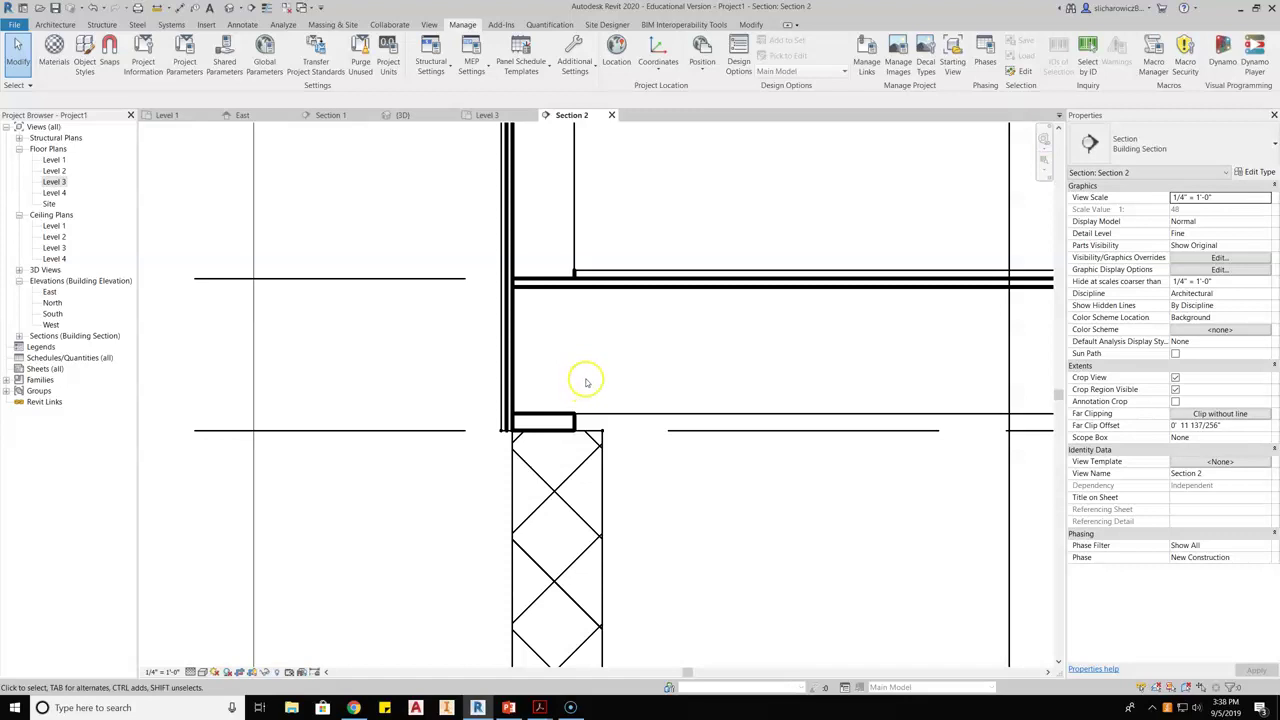
{"action": "scroll", "coordinate": [583, 385], "scroll_direction": "up", "scroll_amount": 4}
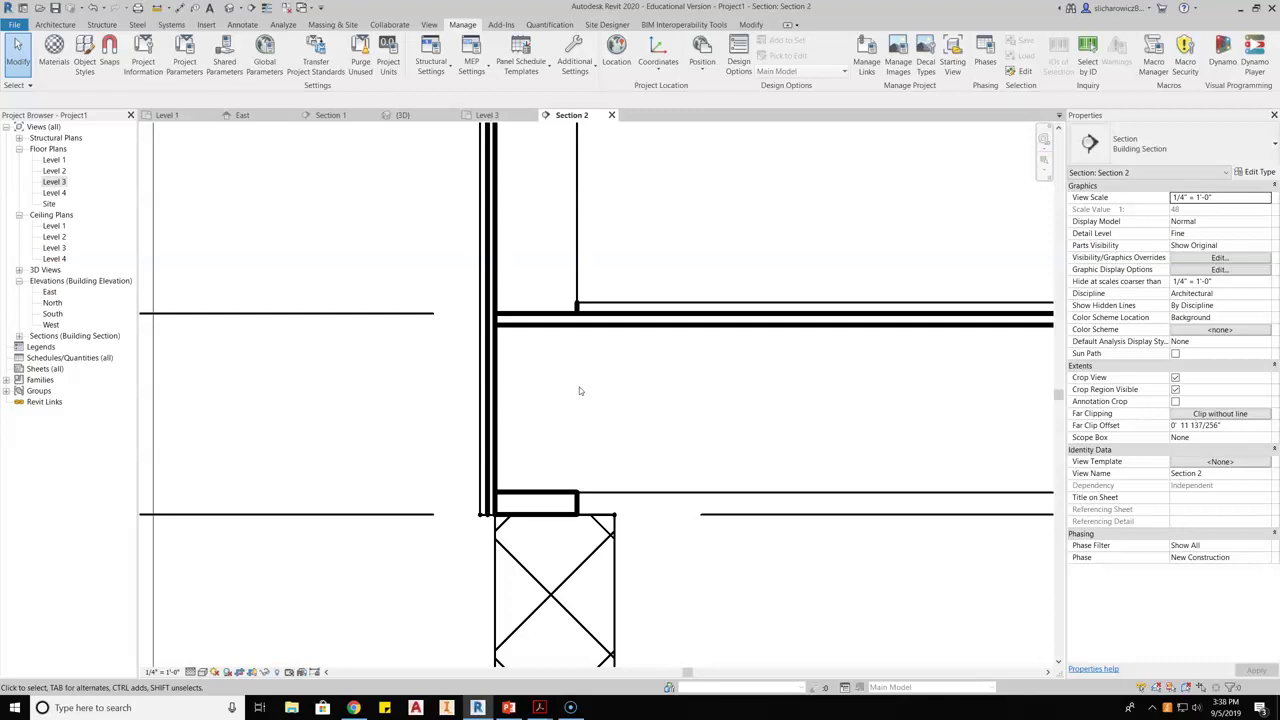
{"action": "middle_click_drag", "start_coordinate": [631, 380], "coordinate": [580, 412]}
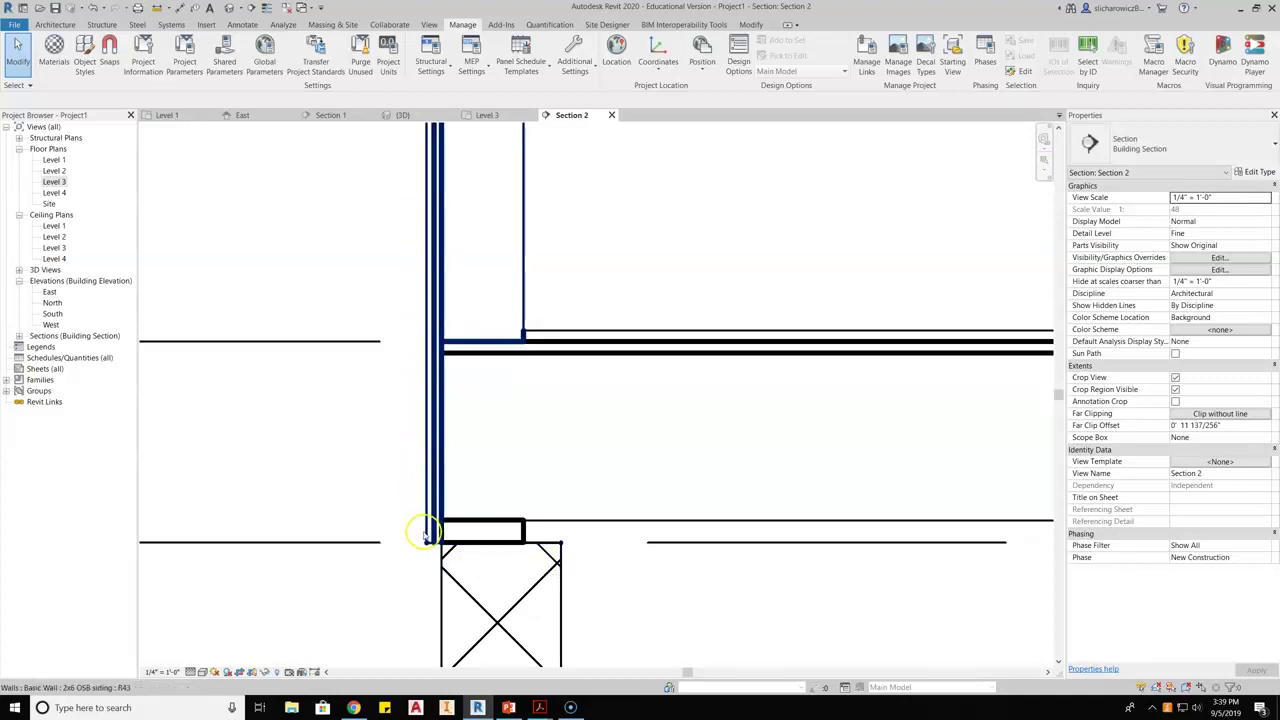
{"action": "scroll", "coordinate": [617, 451], "scroll_direction": "down", "scroll_amount": 4}
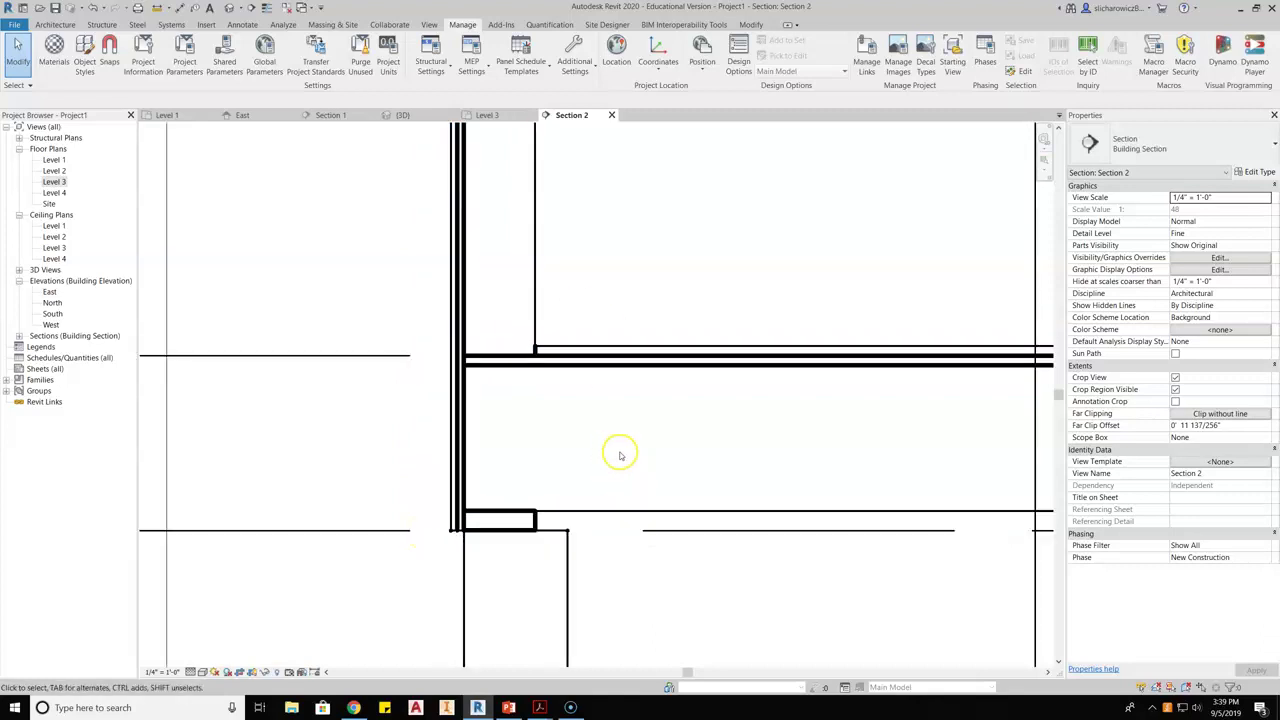
{"action": "middle_click_drag", "start_coordinate": [662, 411], "coordinate": [615, 425]}
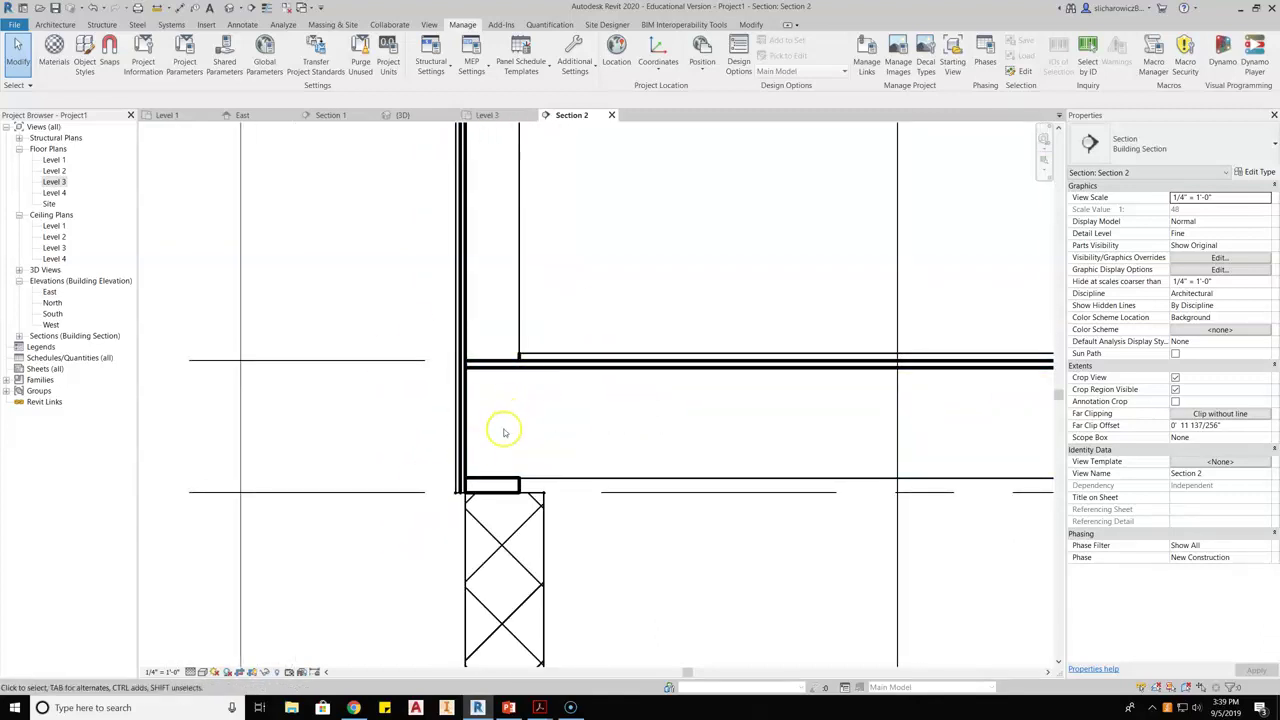
Step: Switch to the Level 1 floor plan, leaving empty space beside the room
{"action": "left_click", "coordinate": [172, 115]}
{"action": "scroll", "coordinate": [737, 391], "scroll_direction": "down", "scroll_amount": 3}
{"action": "middle_click_drag", "start_coordinate": [737, 391], "coordinate": [463, 371]}
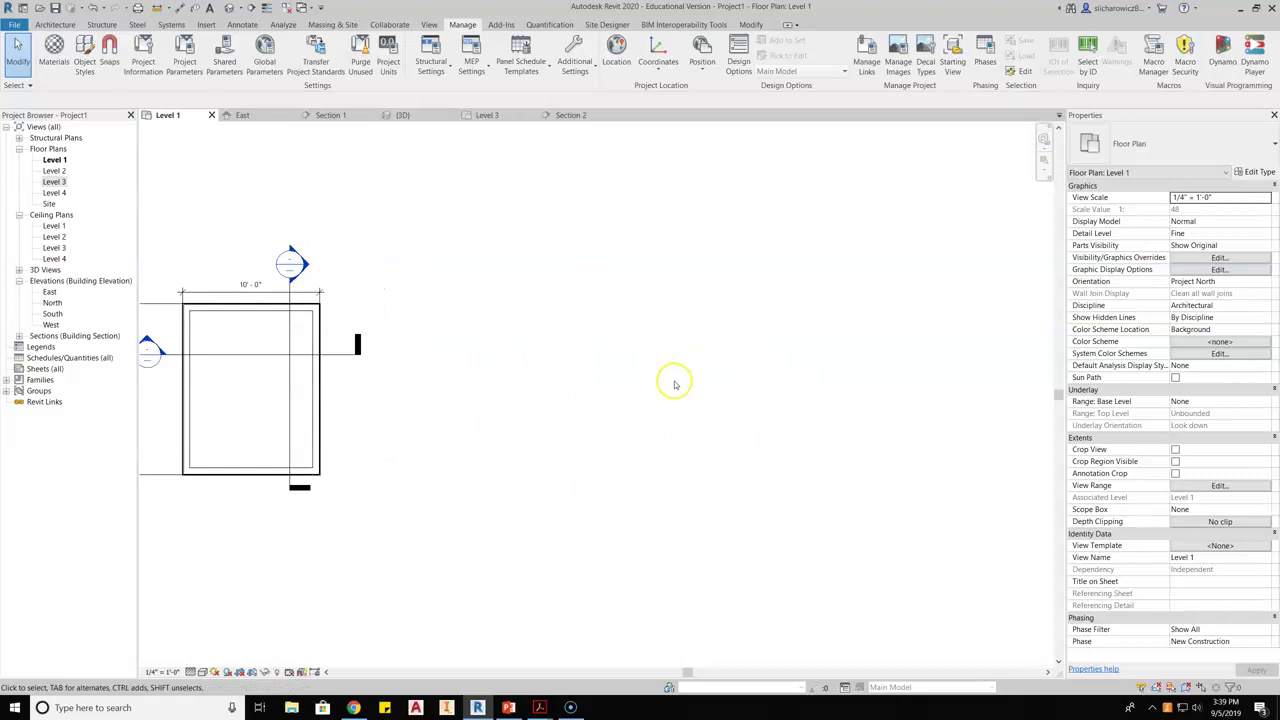
Step: Start the Wall tool with Basic Wall 2x6 OSB siding and open its type properties
{"action": "left_click", "coordinate": [55, 24]}
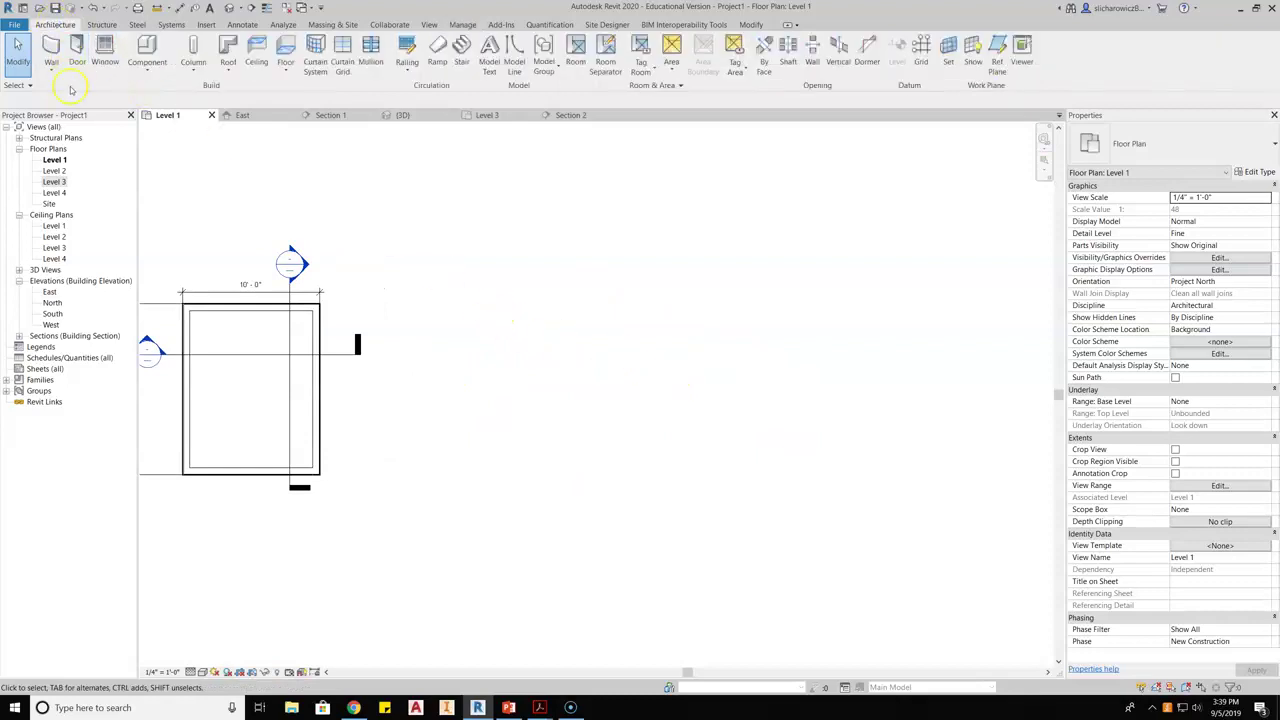
{"action": "left_click", "coordinate": [51, 50]}
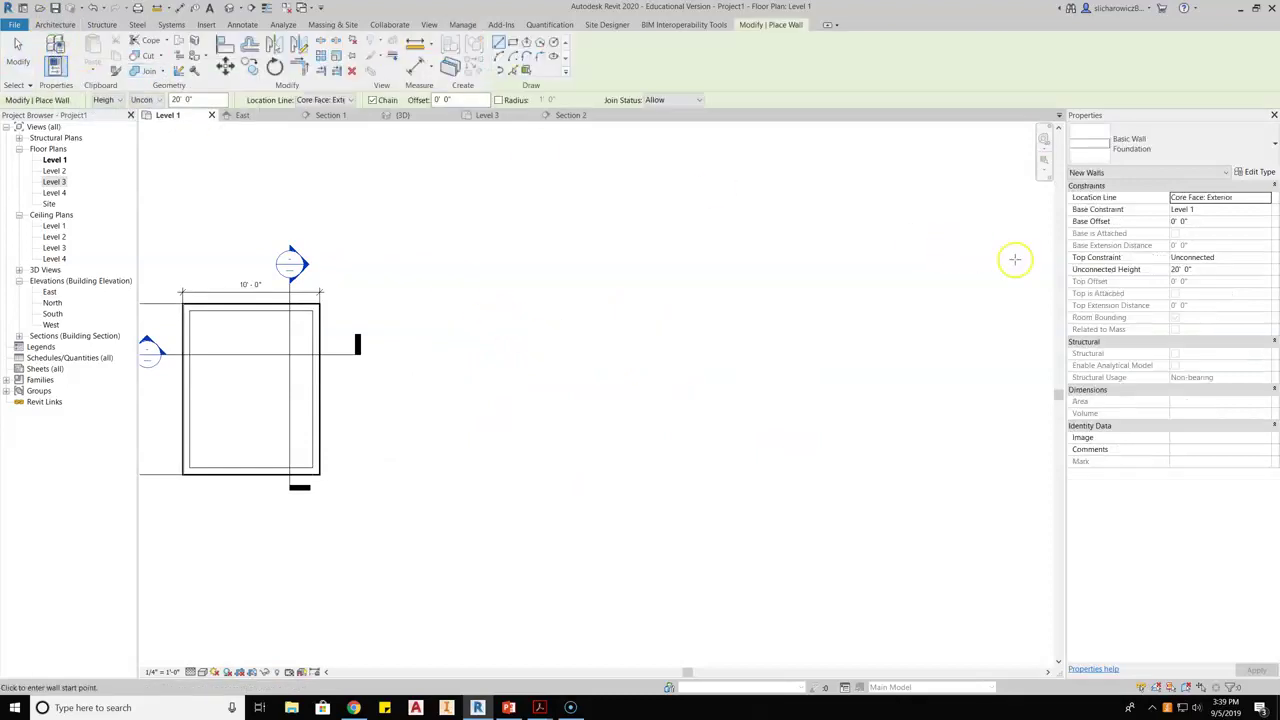
{"action": "left_click", "coordinate": [1243, 143]}
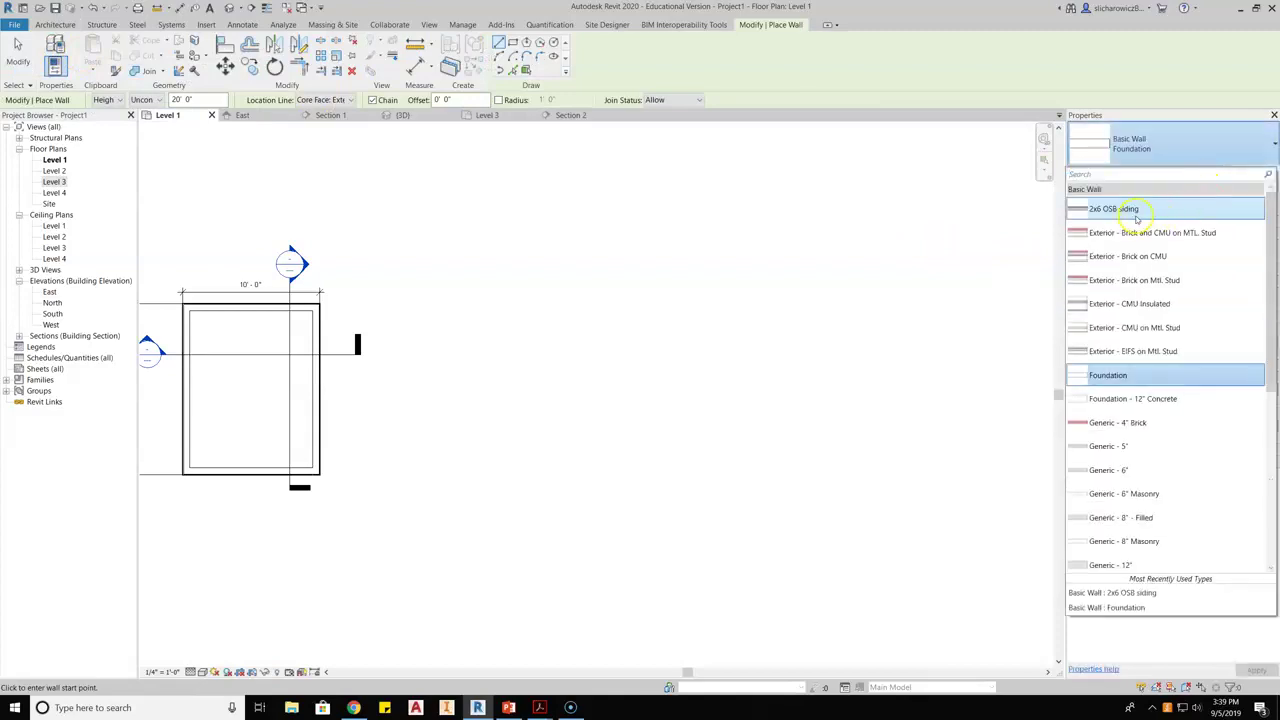
{"action": "left_click", "coordinate": [1102, 209]}
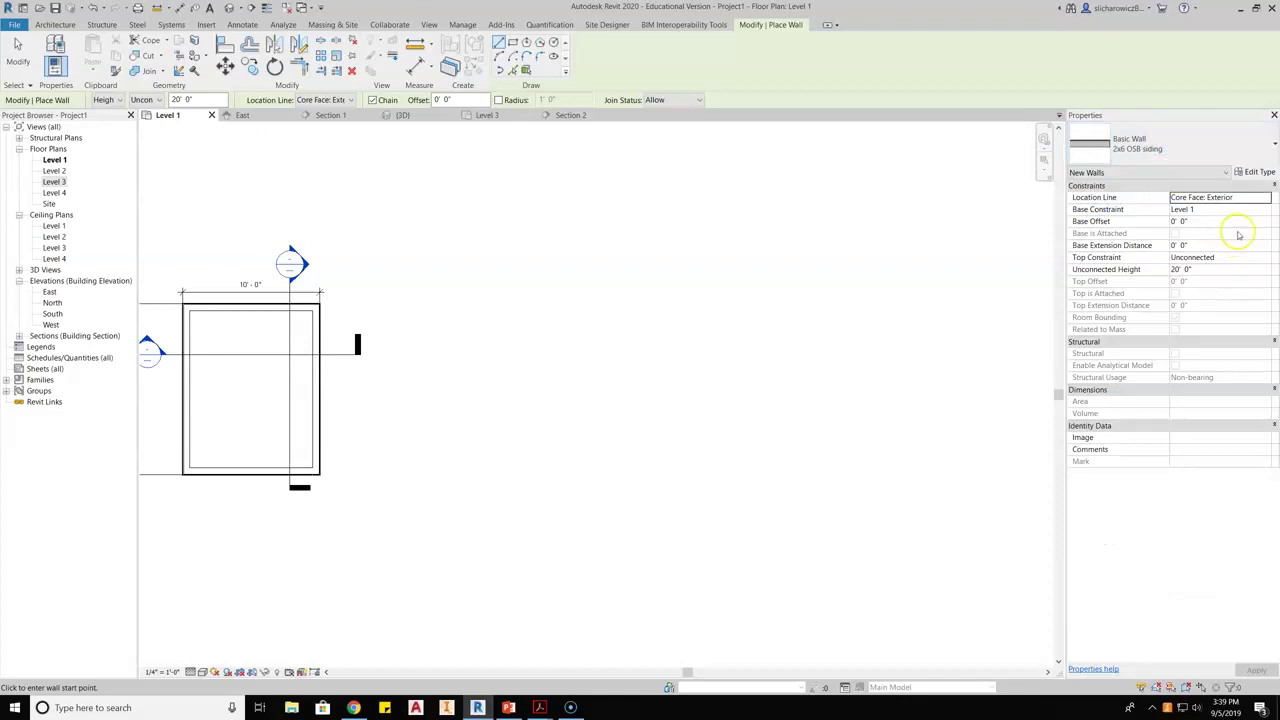
{"action": "left_click", "coordinate": [1252, 172]}
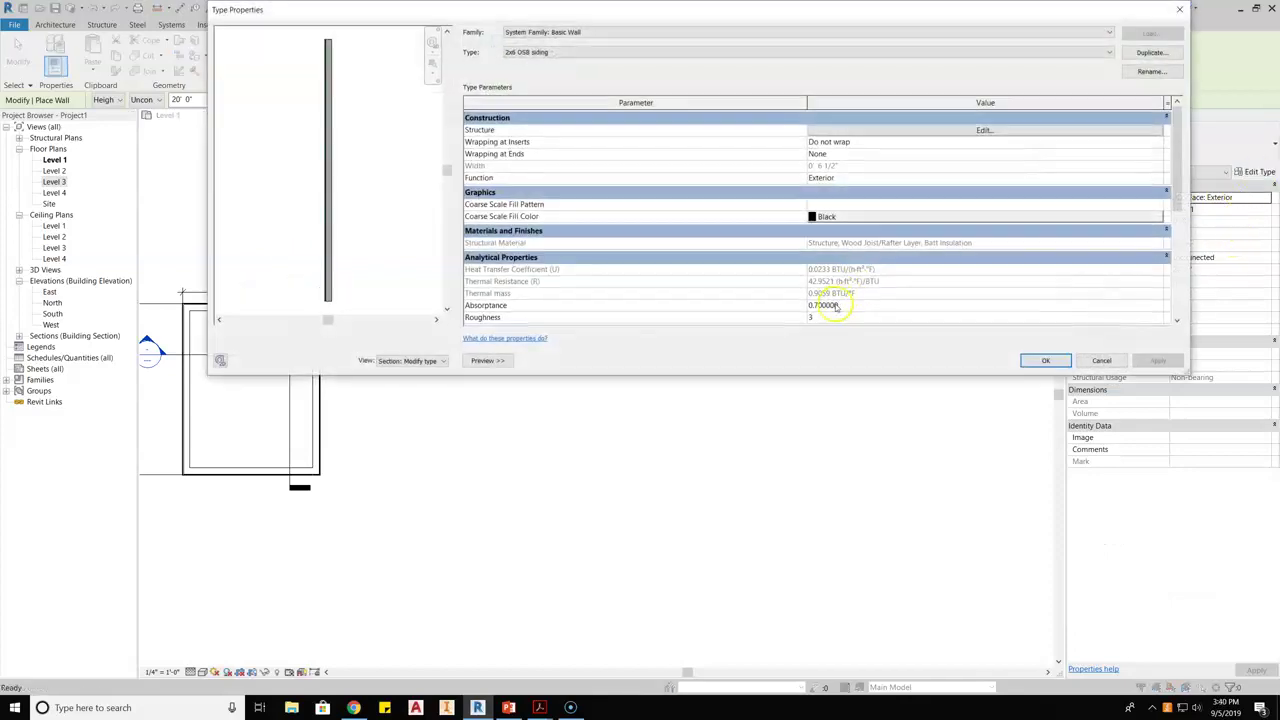
Step: Insert a new layer in the wall structure and move it to the interior face
{"action": "left_click", "coordinate": [880, 126]}
{"action": "left_click_drag", "start_coordinate": [651, 20], "coordinate": [596, 144]}
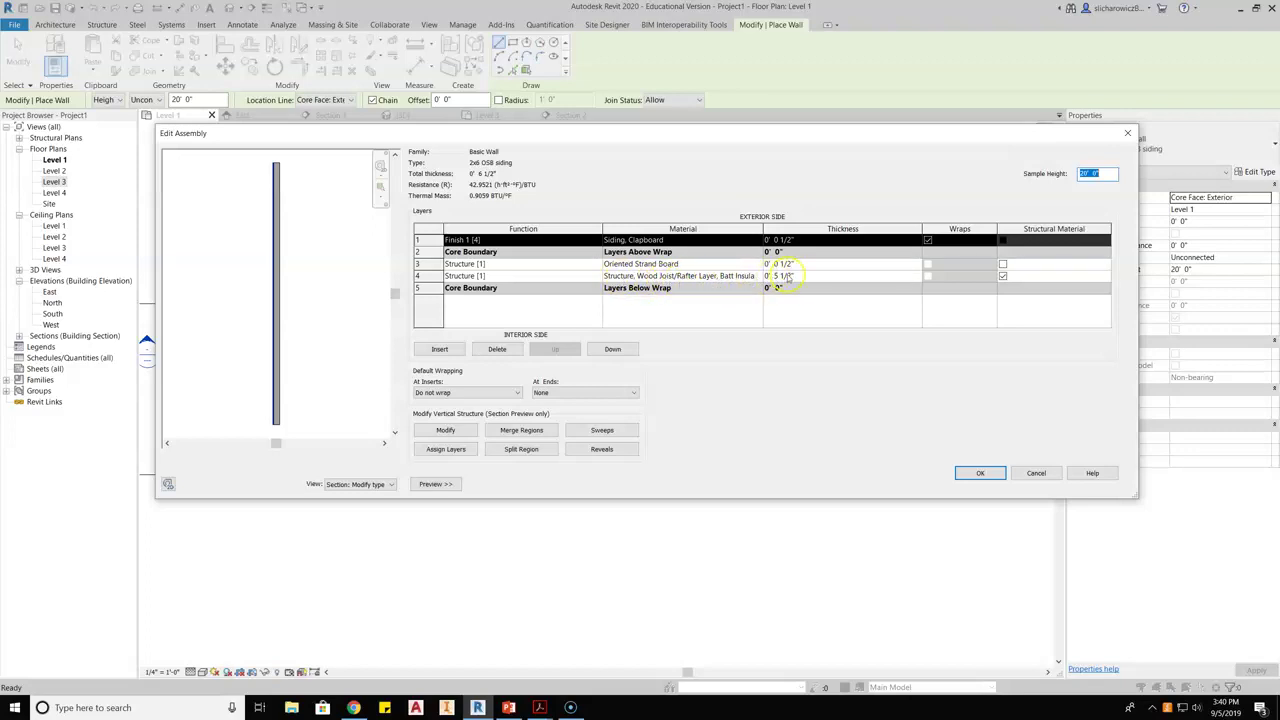
{"action": "left_click", "coordinate": [441, 349]}
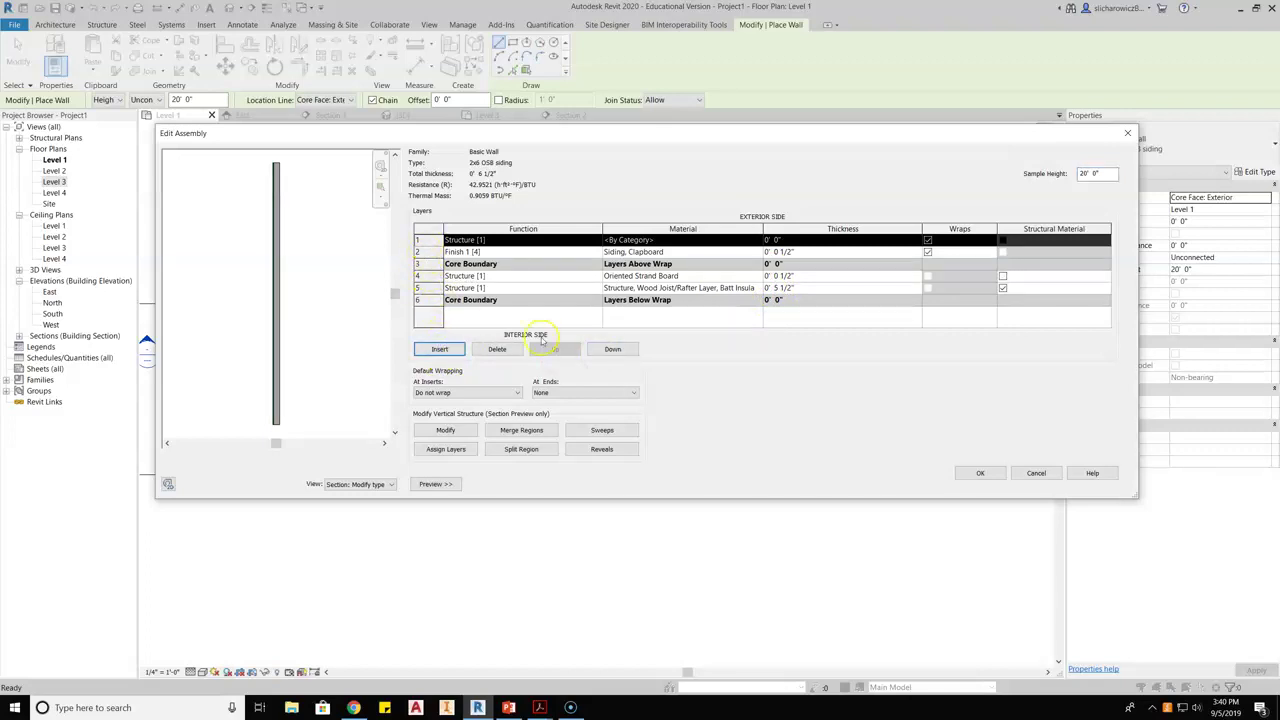
{"action": "left_click", "coordinate": [607, 348]}
{"action": "left_click", "coordinate": [607, 348]}
{"action": "left_click", "coordinate": [607, 348]}
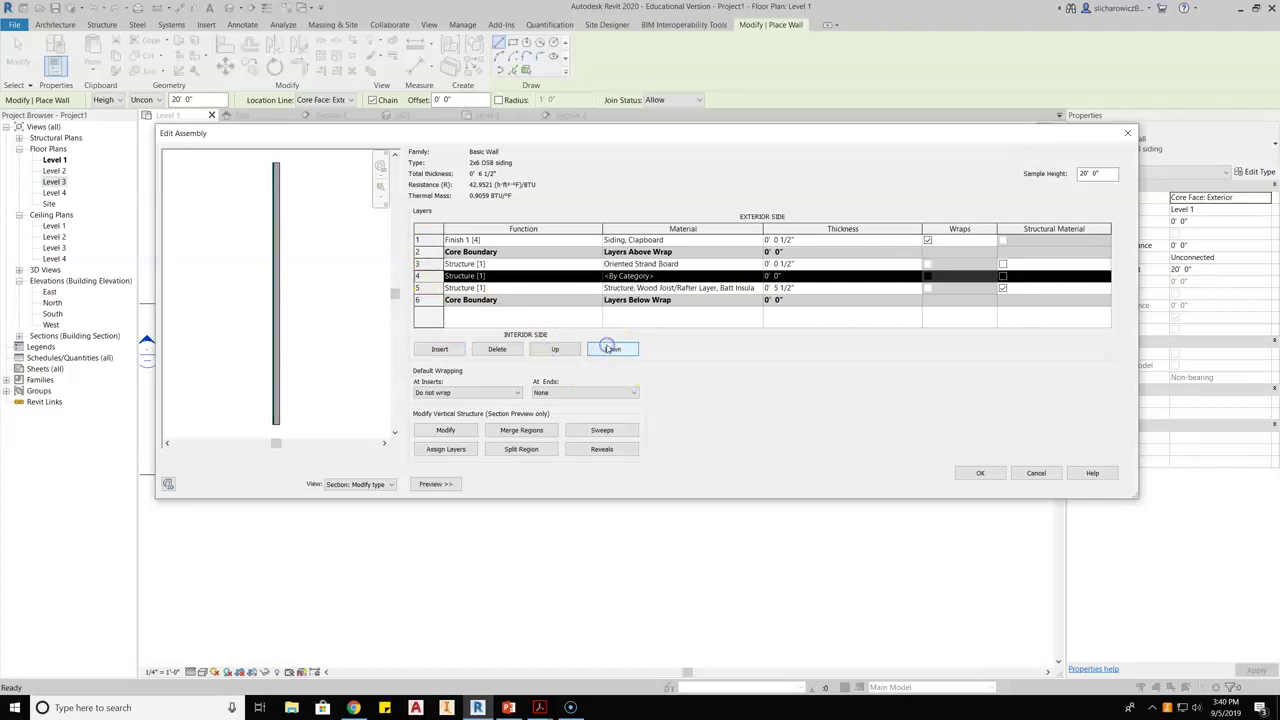
{"action": "left_click", "coordinate": [607, 348]}
{"action": "left_click", "coordinate": [607, 348]}
Step: Make the new layer Finish 1 [4] with Gypsum Wall Board material and confirm
{"action": "left_click", "coordinate": [582, 300]}
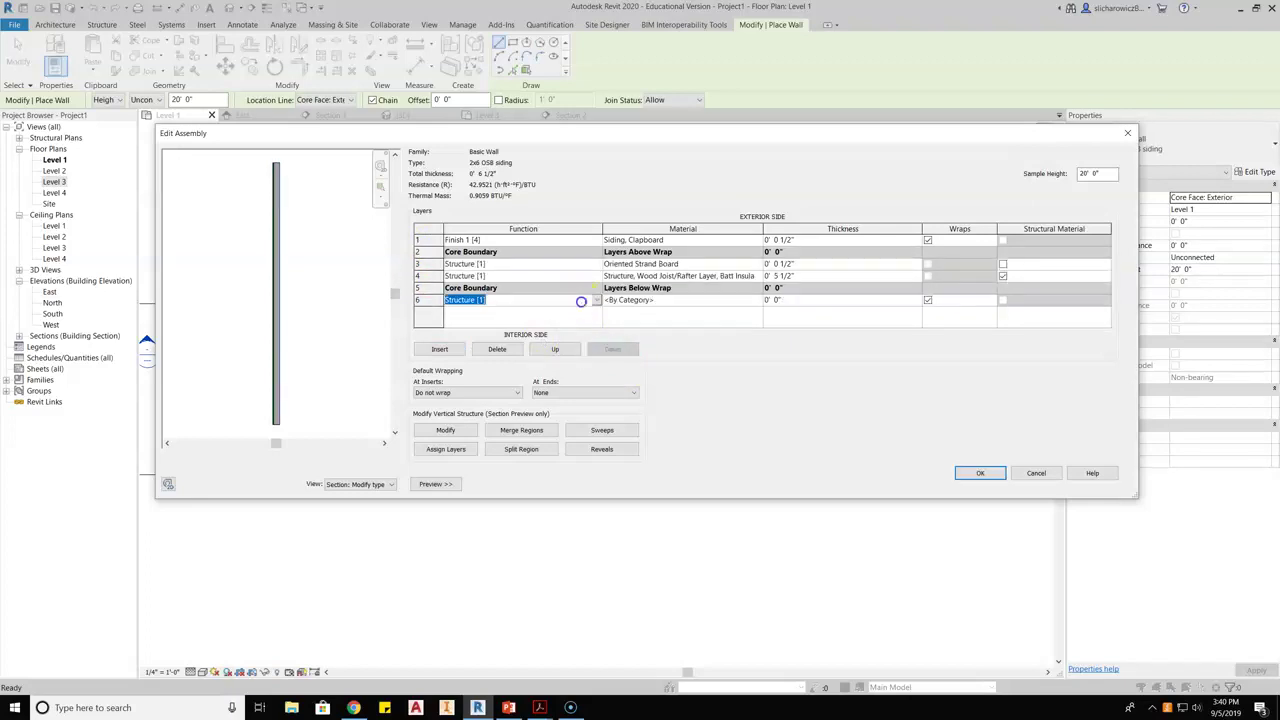
{"action": "left_click", "coordinate": [598, 303]}
{"action": "left_click", "coordinate": [462, 346]}
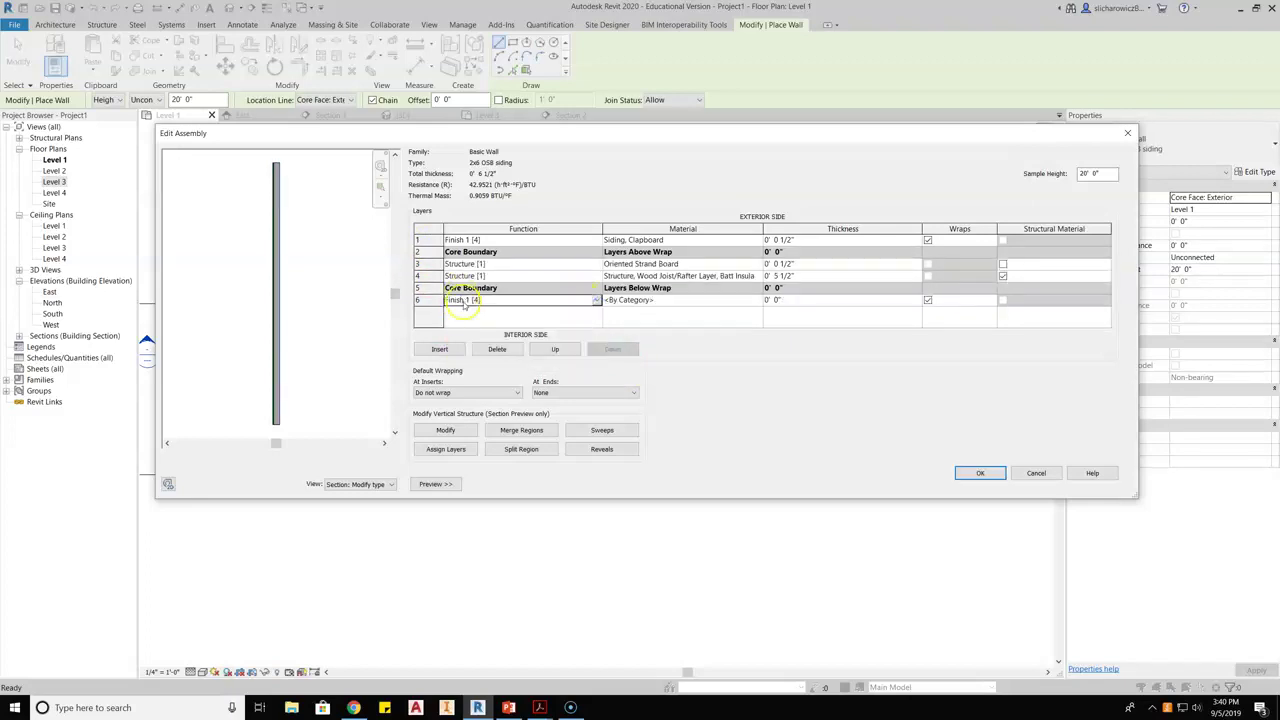
{"action": "left_click", "coordinate": [692, 300]}
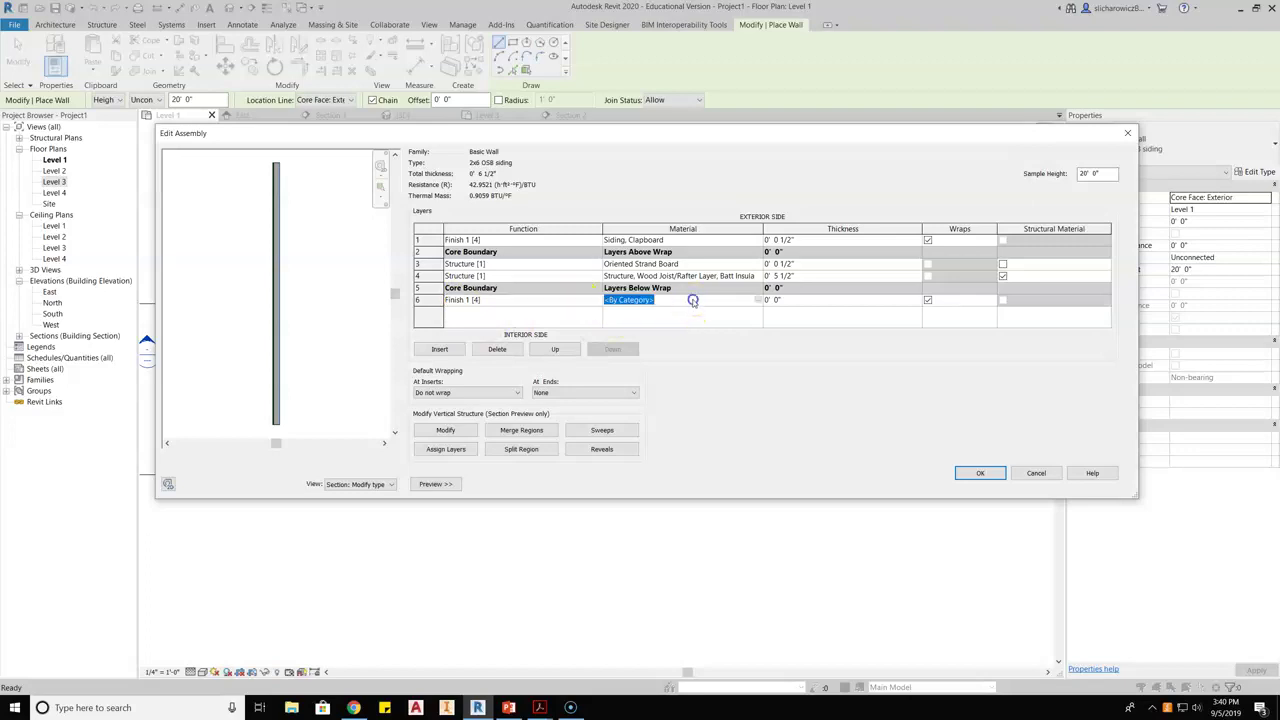
{"action": "left_click", "coordinate": [755, 299]}
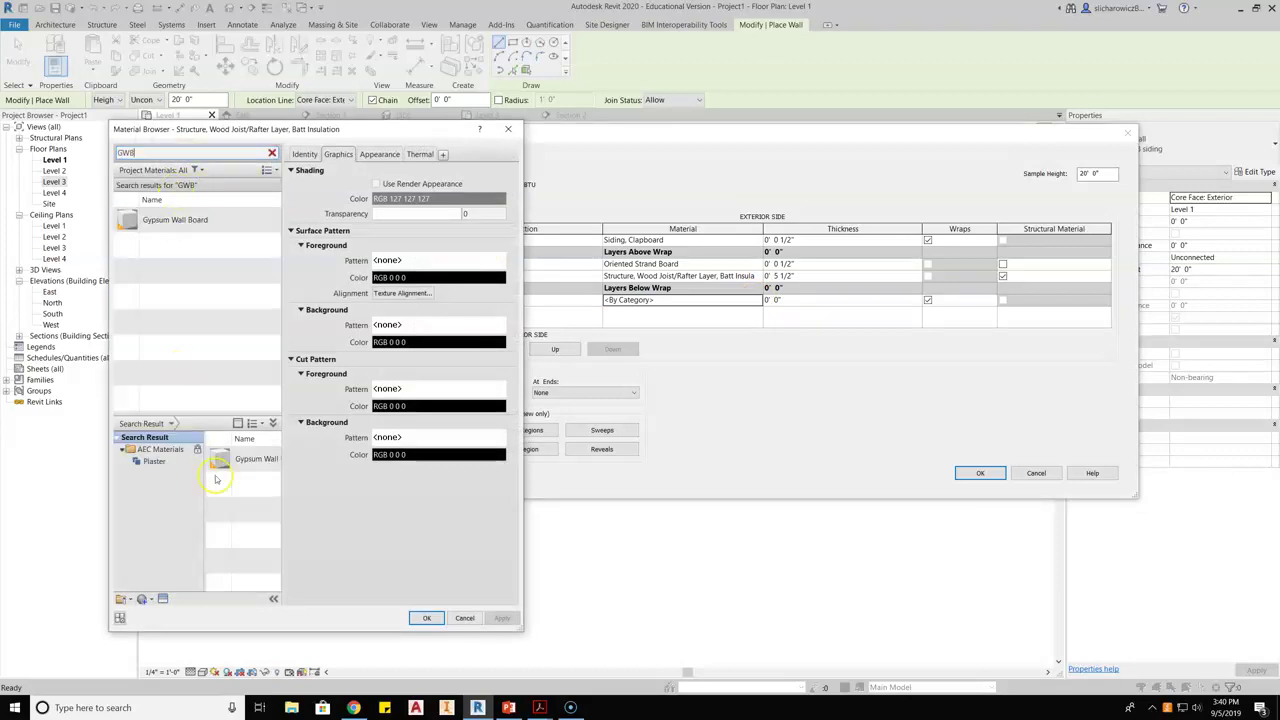
{"action": "double_click", "coordinate": [175, 220]}
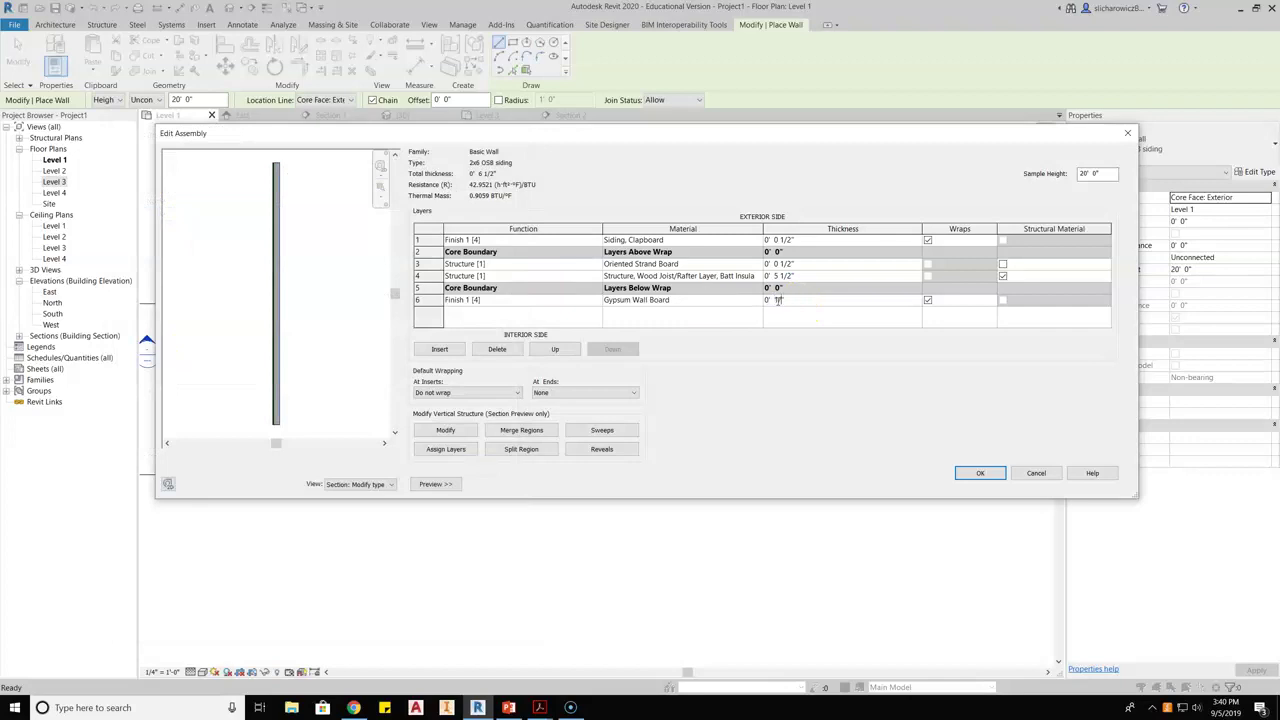
{"action": "left_click", "coordinate": [983, 473]}
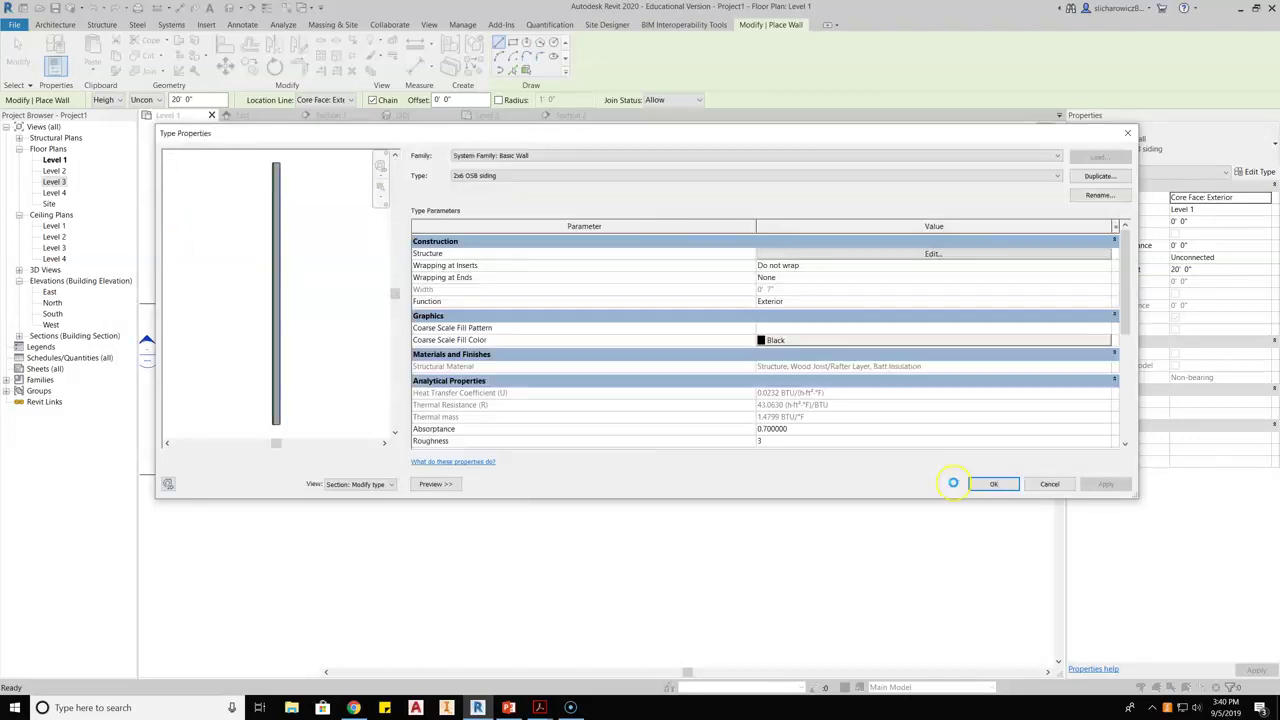
Step: Set new walls' Top Constraint to Level 2, keeping Core Face: Exterior location line
{"action": "left_click", "coordinate": [995, 486]}
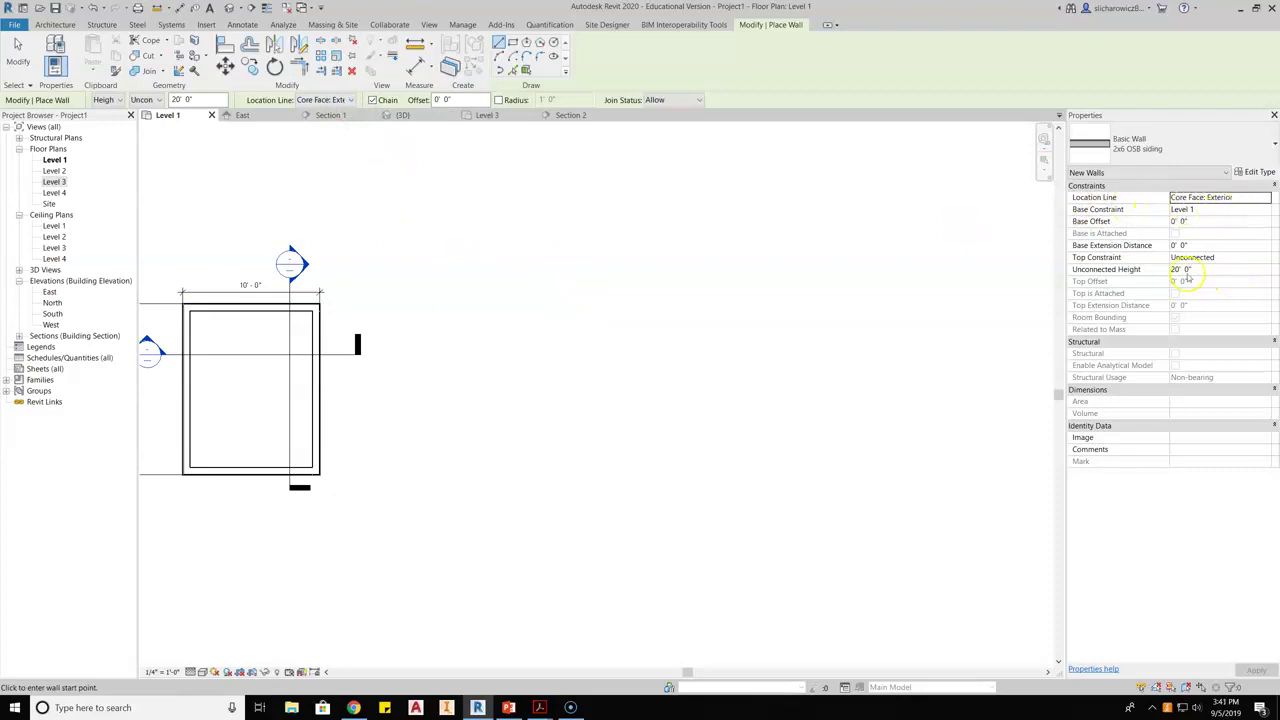
{"action": "left_click", "coordinate": [1229, 257]}
{"action": "left_click", "coordinate": [1269, 257]}
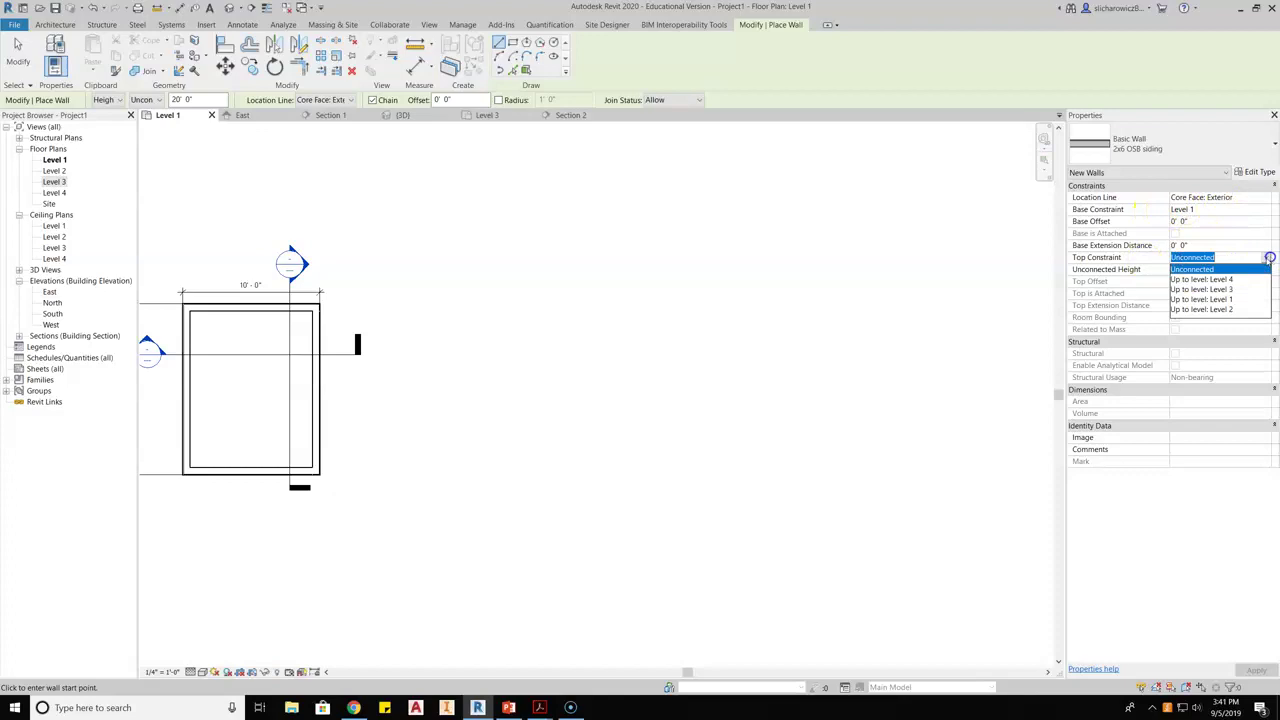
{"action": "left_click", "coordinate": [1218, 309]}
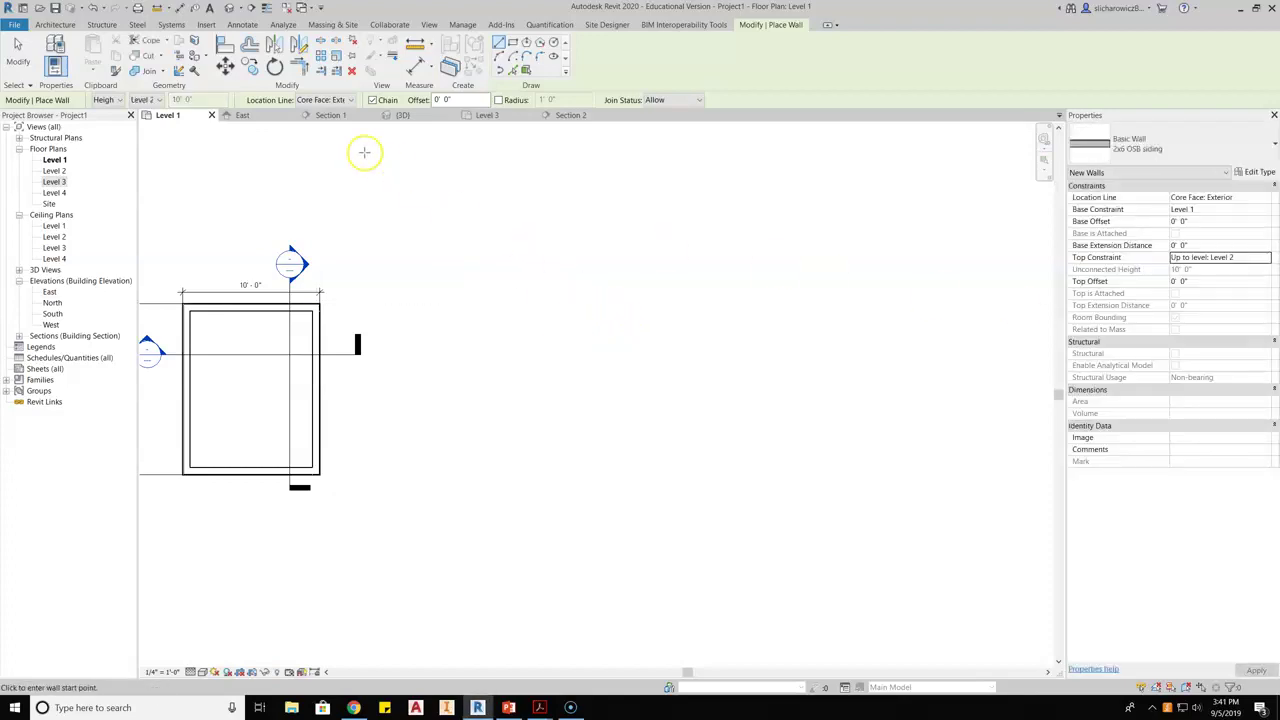
{"action": "left_click", "coordinate": [350, 100]}
{"action": "left_click", "coordinate": [325, 157]}
Step: Draw a closed square of 10' walls to the right of the existing room
{"action": "left_click", "coordinate": [601, 342]}
{"action": "type", "text": "1"}
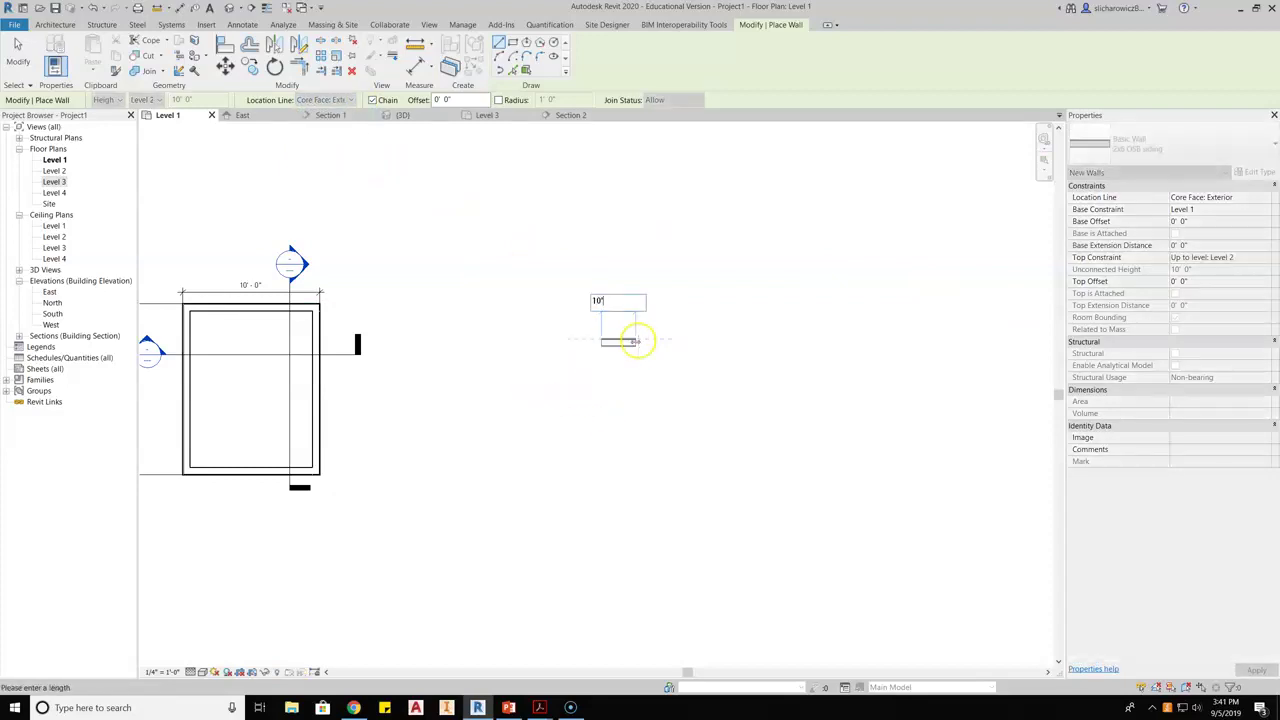
{"action": "type", "text": "0'"}
{"action": "key", "text": "Return"}
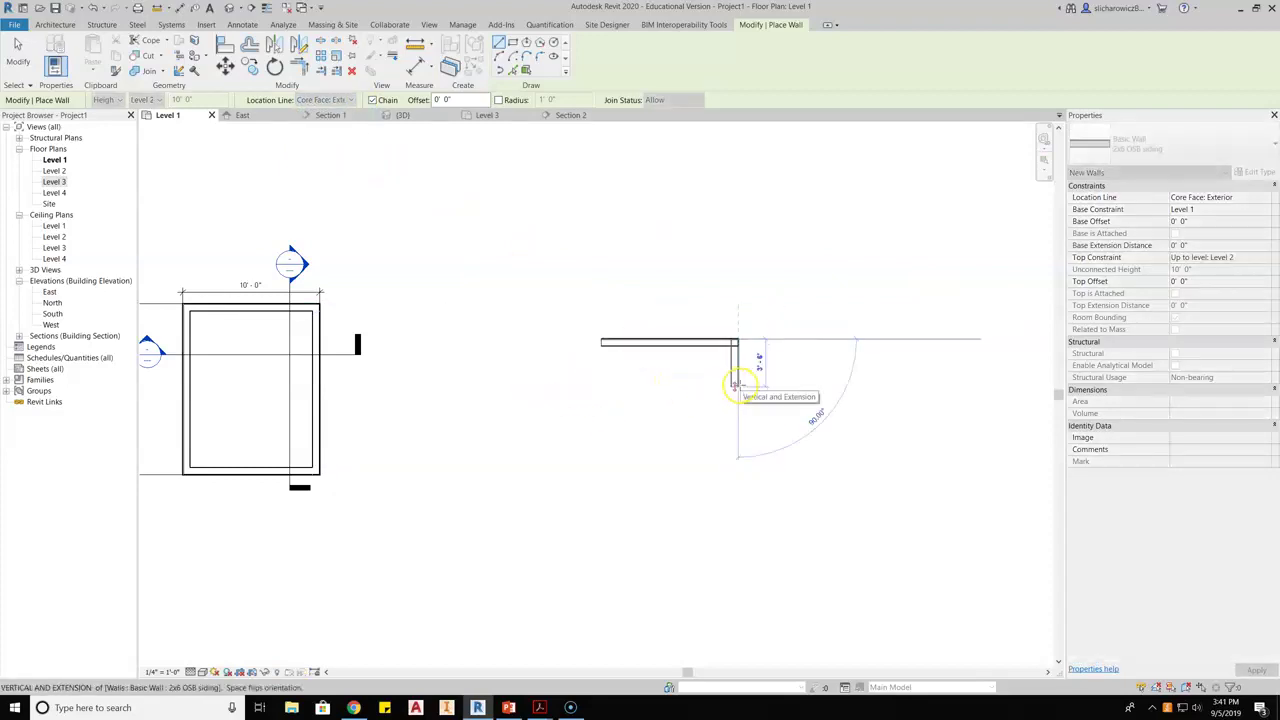
{"action": "left_click", "coordinate": [738, 474]}
{"action": "type", "text": "10"}
{"action": "key", "text": "Return"}
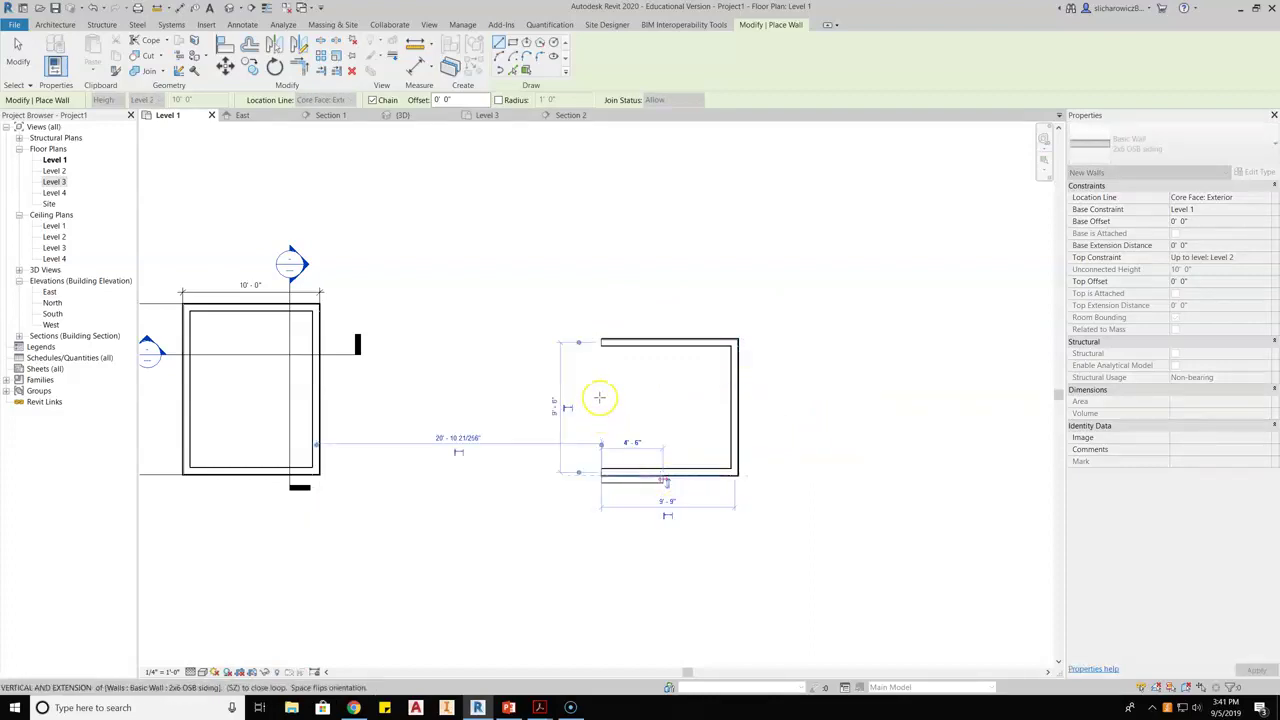
{"action": "left_click", "coordinate": [605, 341]}
{"action": "right_click", "coordinate": [716, 238]}
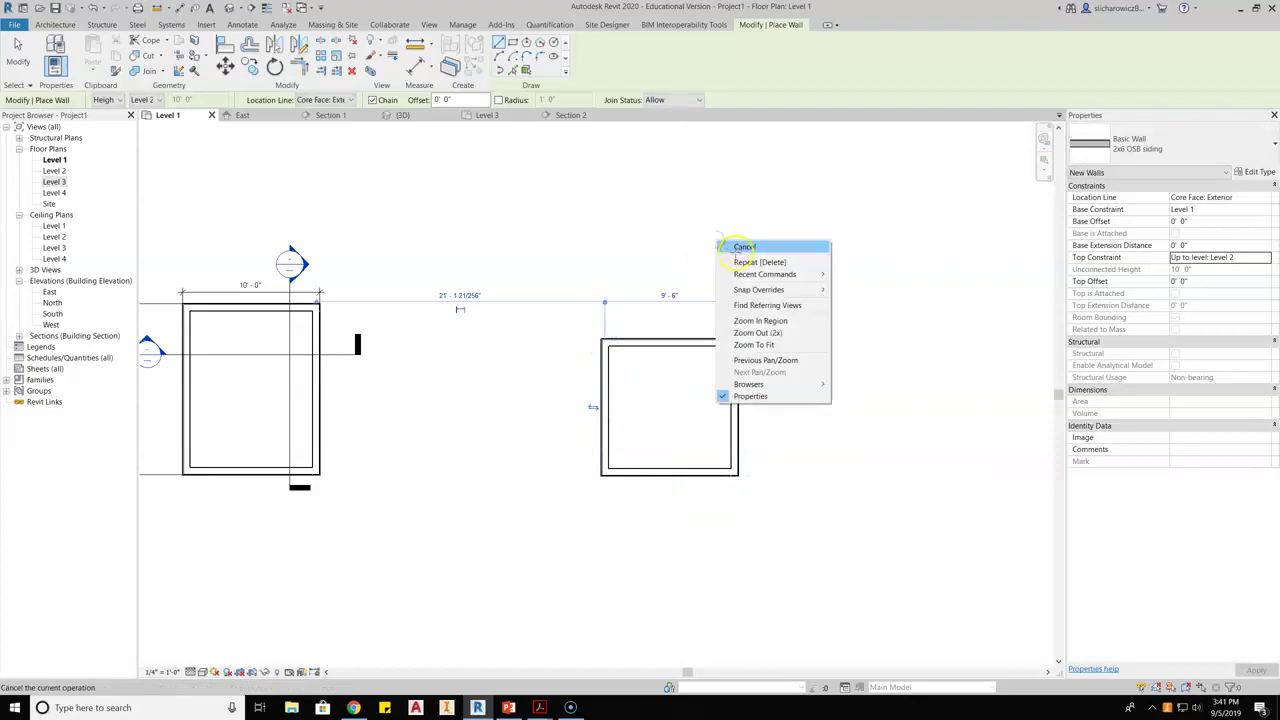
{"action": "scroll", "coordinate": [670, 362], "scroll_direction": "up", "scroll_amount": 4}
{"action": "middle_click_drag", "start_coordinate": [668, 337], "coordinate": [560, 357]}
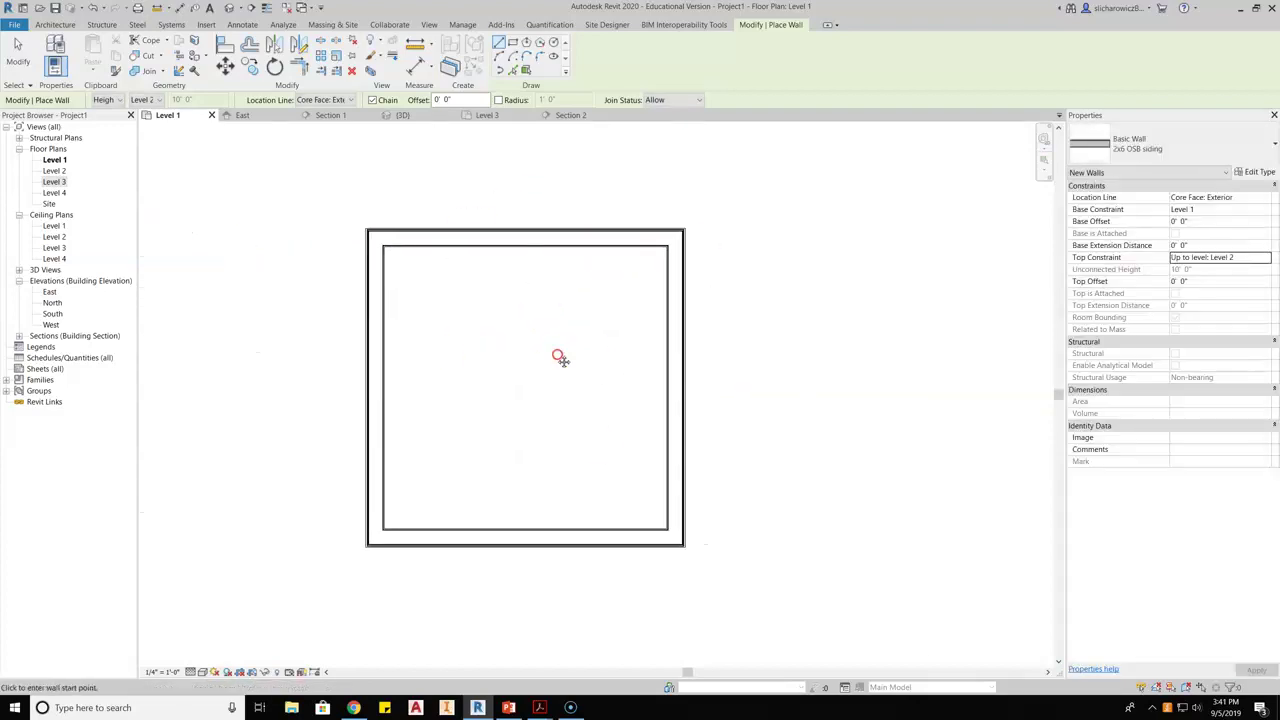
{"action": "left_click", "coordinate": [55, 25]}
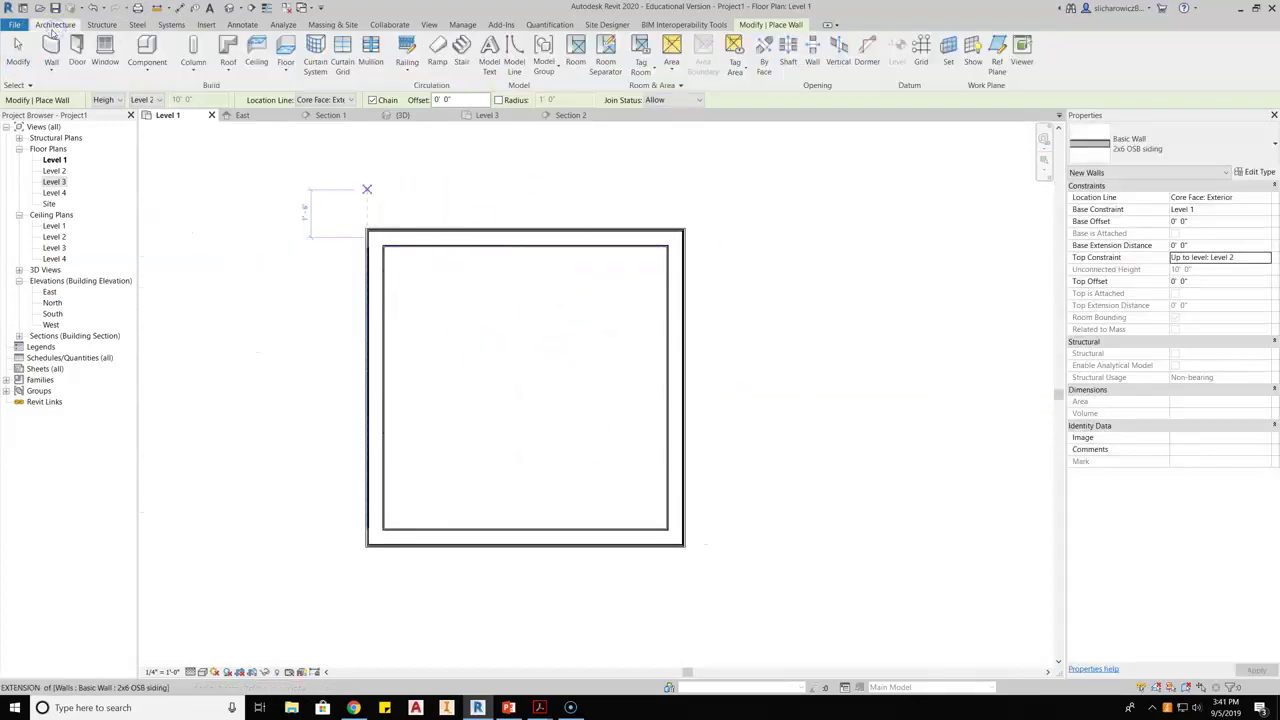
{"action": "left_click", "coordinate": [285, 66]}
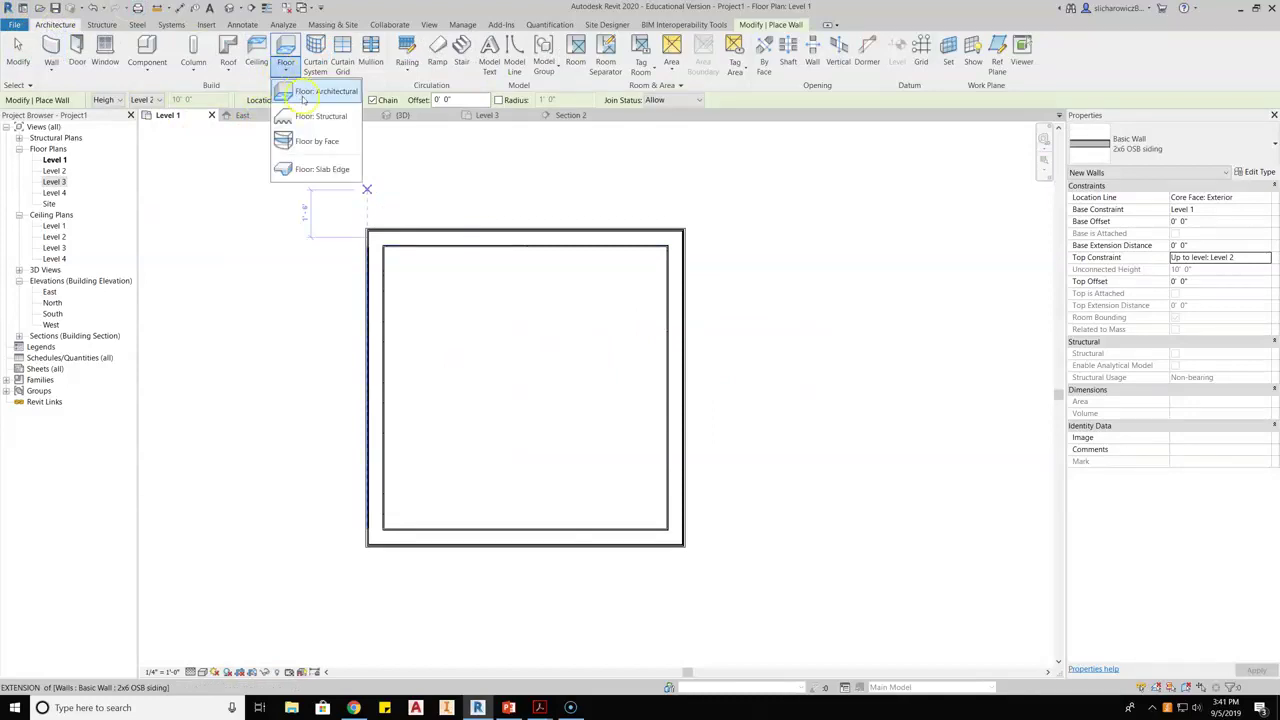
{"action": "left_click", "coordinate": [304, 96]}
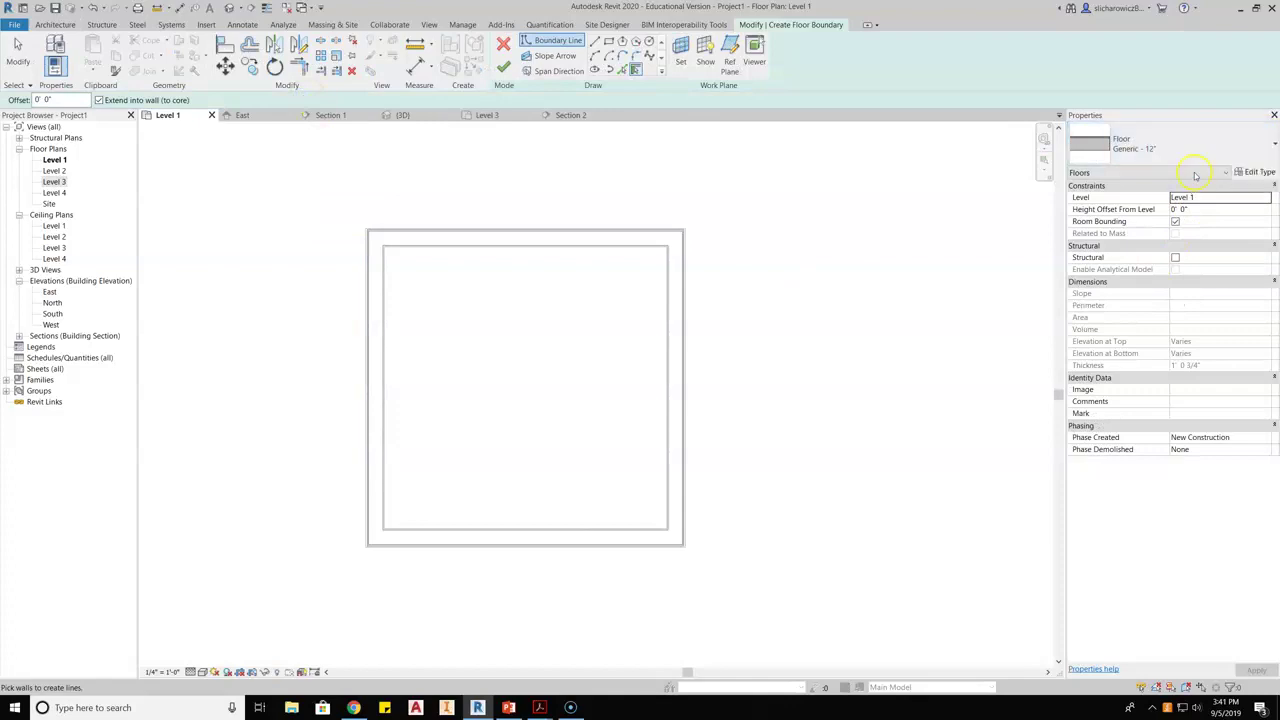
{"action": "left_click", "coordinate": [1255, 172]}
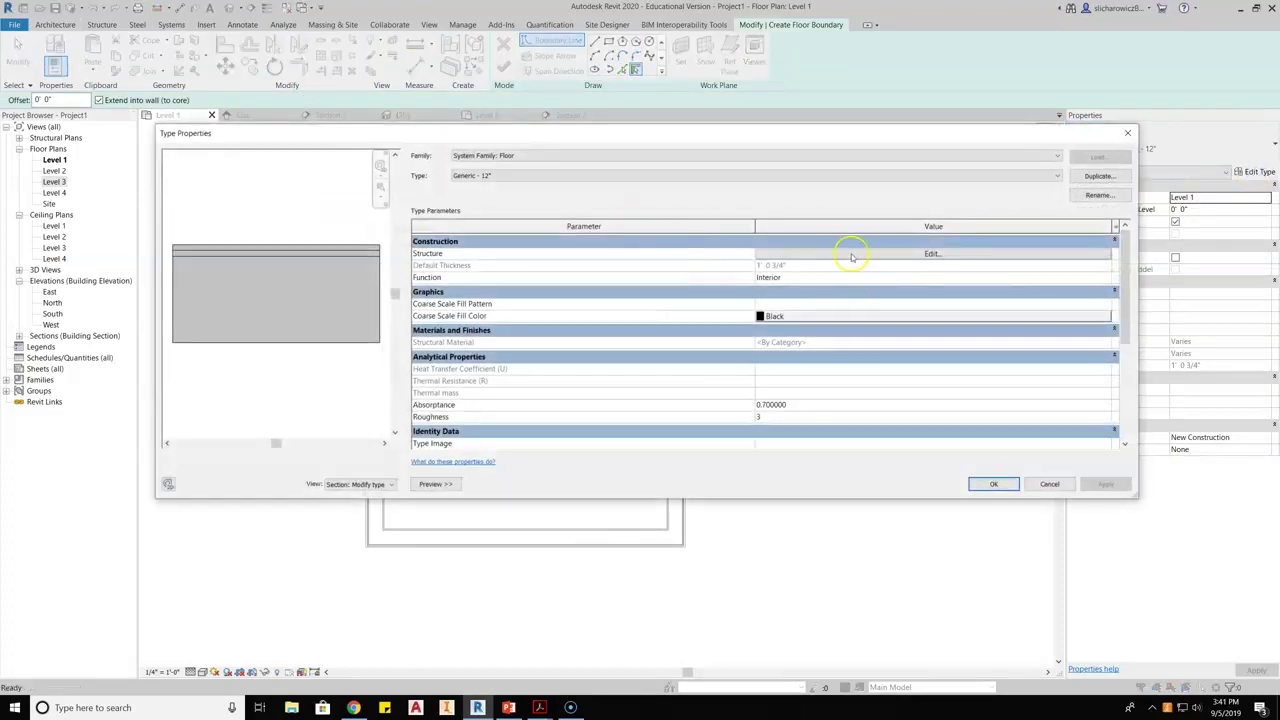
{"action": "left_click", "coordinate": [851, 254]}
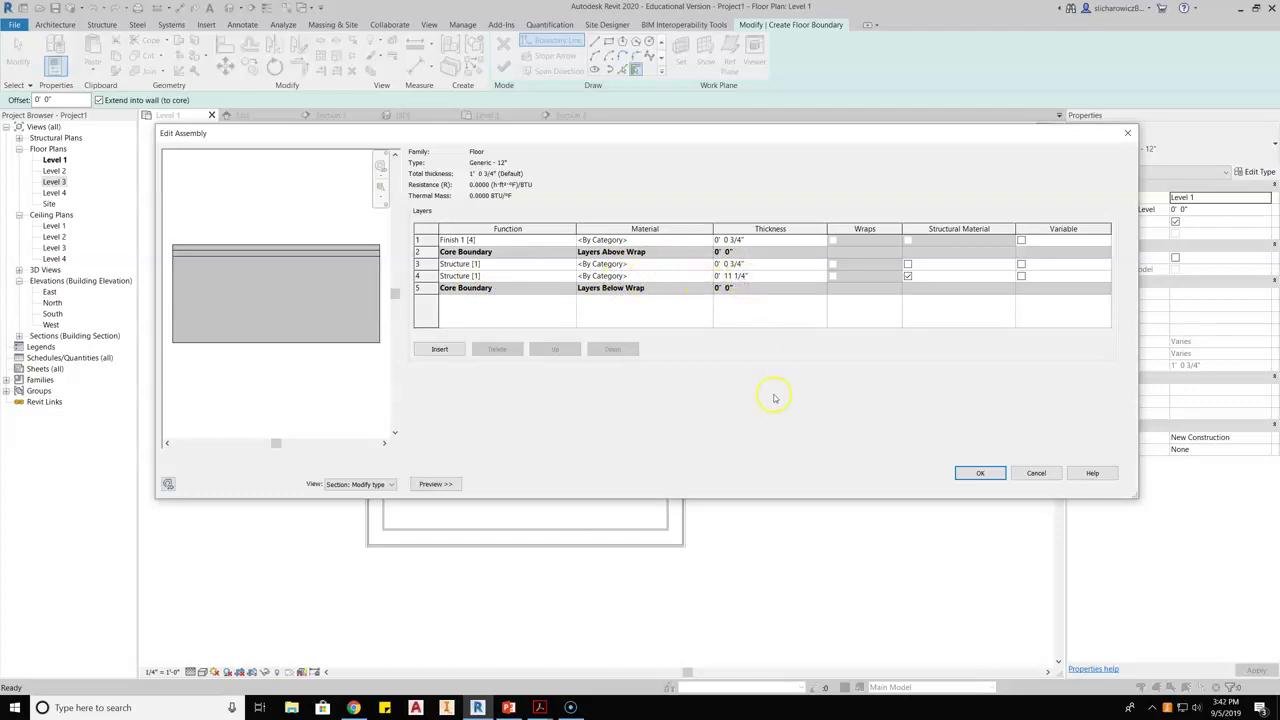
{"action": "left_click", "coordinate": [977, 473]}
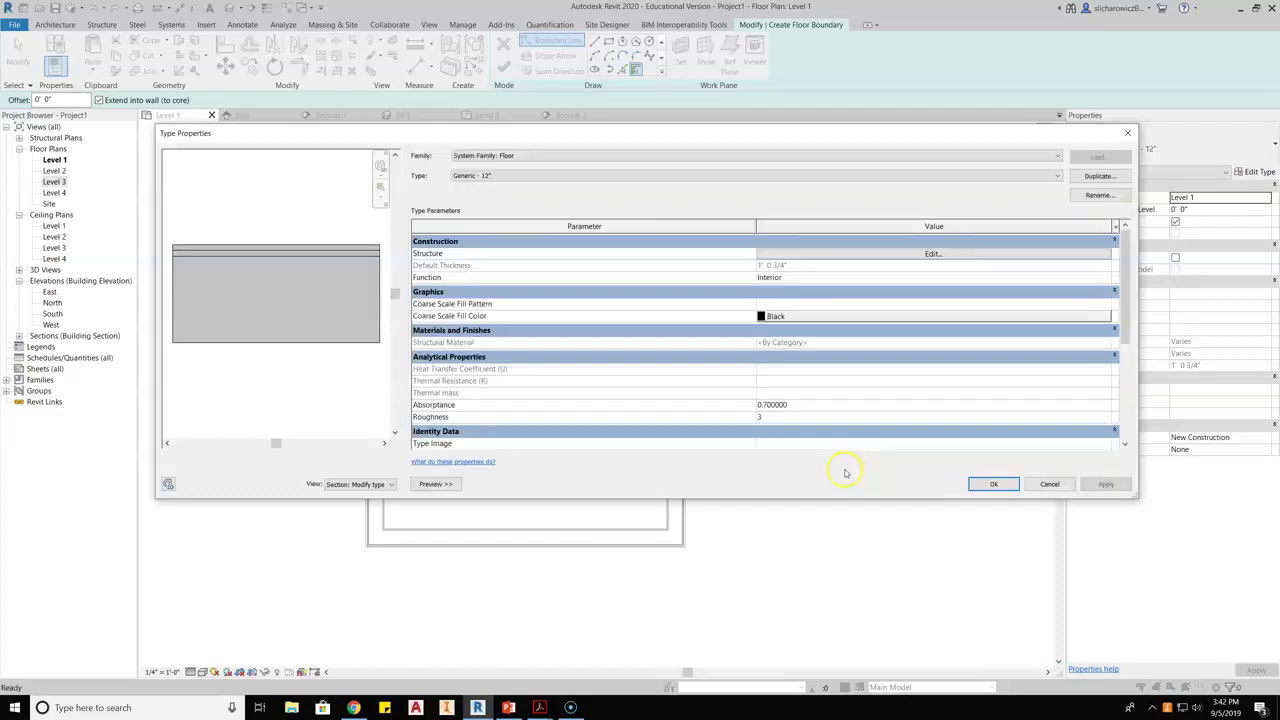
{"action": "left_click", "coordinate": [990, 483]}
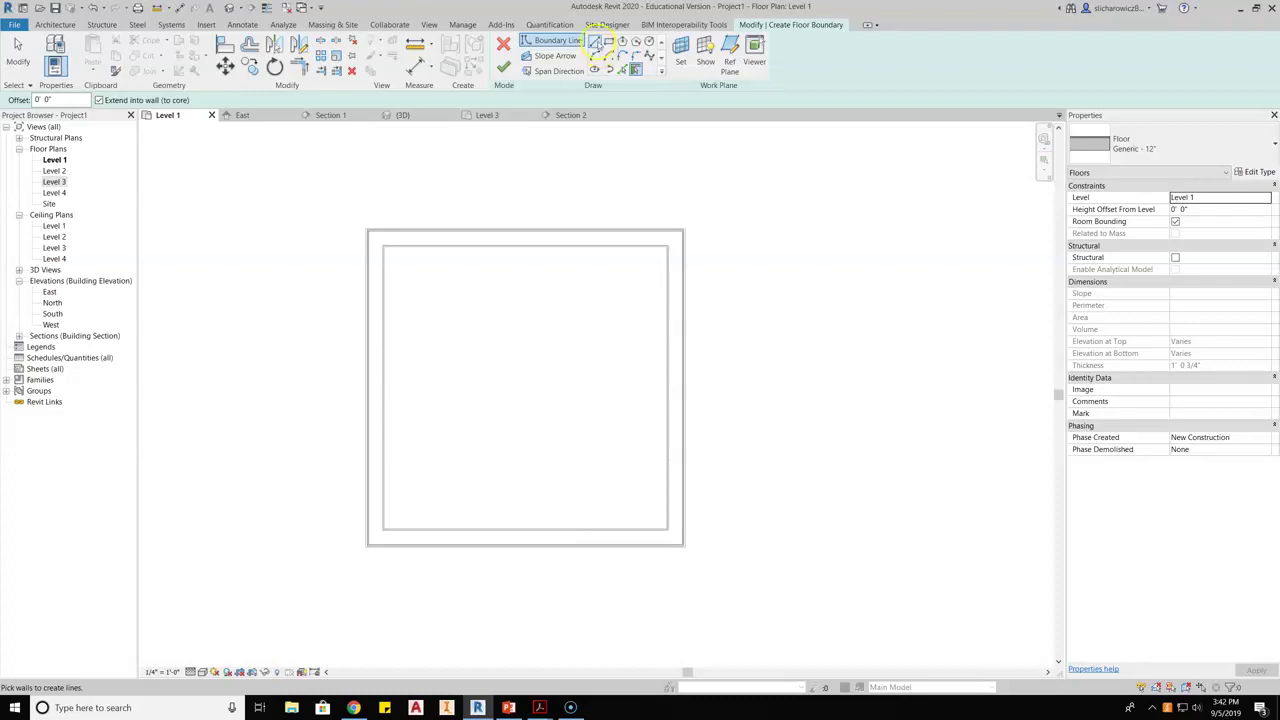
Step: Pick the top, right, bottom and left walls as the floor boundary
{"action": "scroll", "coordinate": [418, 219], "scroll_direction": "up", "scroll_amount": 2}
{"action": "left_click", "coordinate": [464, 238]}
{"action": "left_click", "coordinate": [824, 325]}
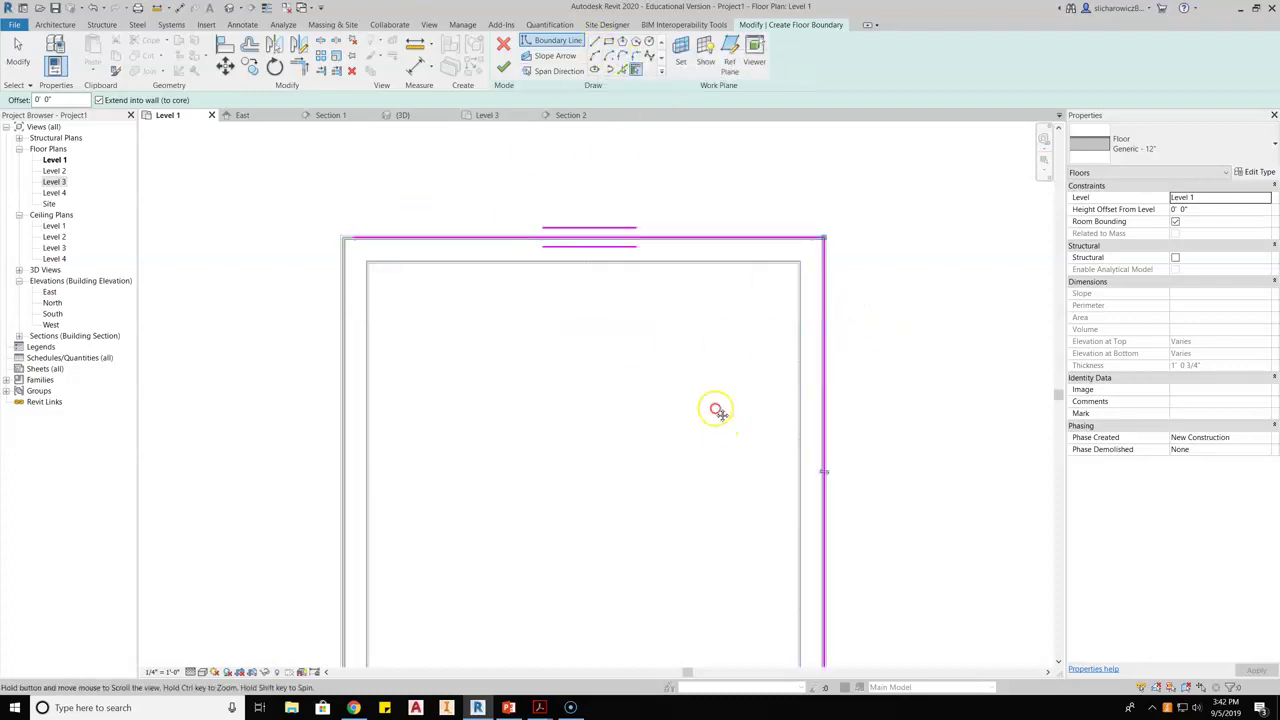
{"action": "middle_click_drag", "start_coordinate": [714, 409], "coordinate": [694, 465]}
{"action": "left_click", "coordinate": [692, 483]}
{"action": "left_click", "coordinate": [309, 409]}
{"action": "right_click", "coordinate": [565, 252]}
{"action": "left_click", "coordinate": [580, 259]}
{"action": "scroll", "coordinate": [509, 386], "scroll_direction": "up", "scroll_amount": 1}
{"action": "scroll", "coordinate": [430, 198], "scroll_direction": "up", "scroll_amount": 4}
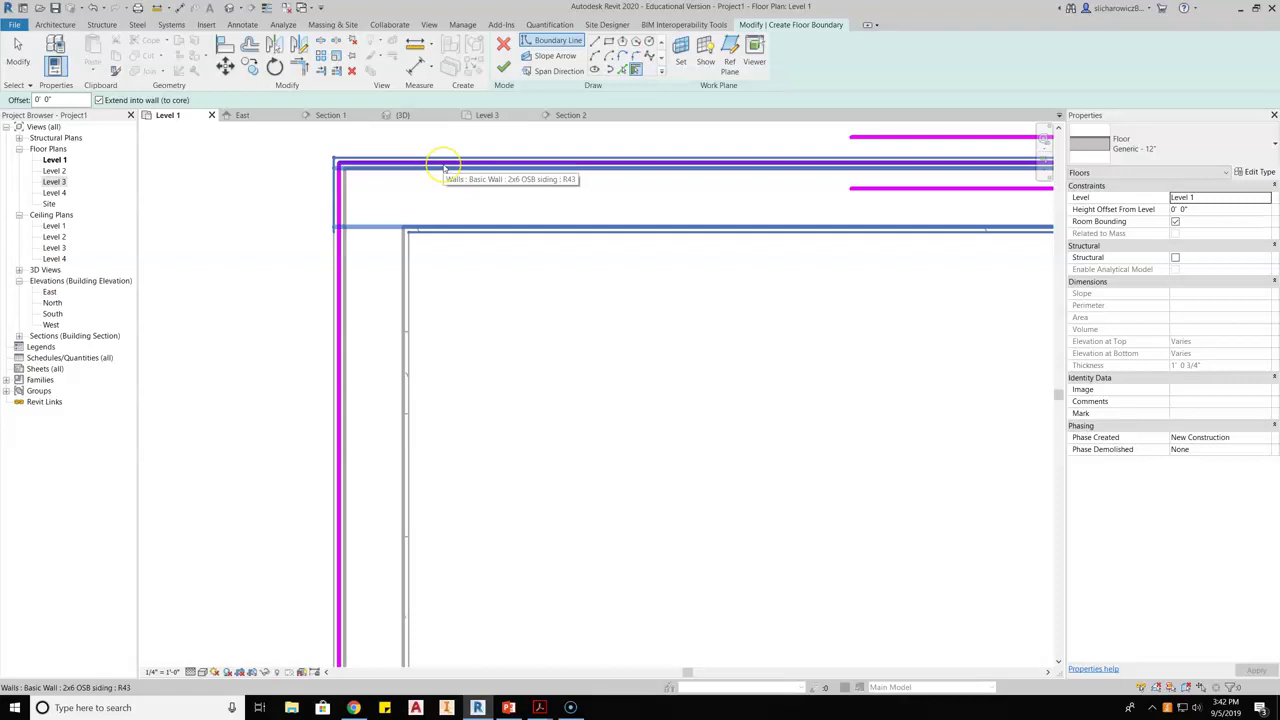
{"action": "left_click", "coordinate": [446, 168]}
{"action": "key", "text": "Escape"}
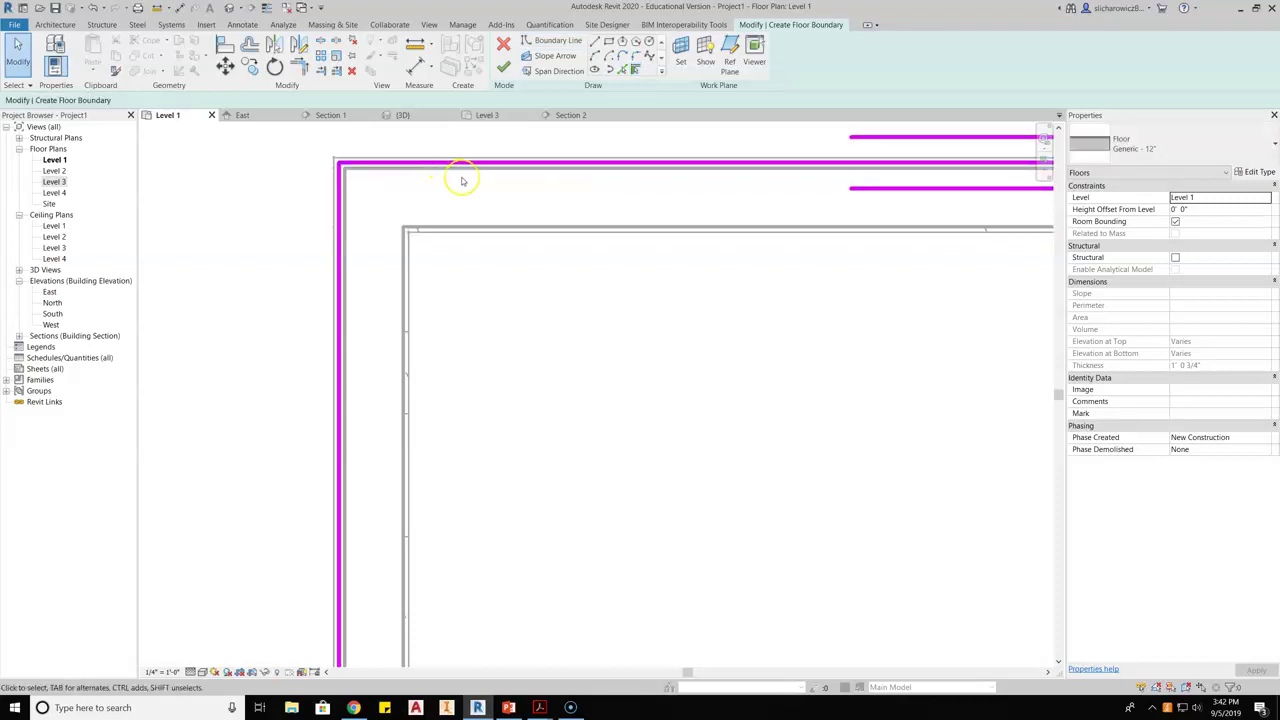
Step: Nudge the top boundary line down and the left boundary line right
{"action": "scroll", "coordinate": [457, 177], "scroll_direction": "up", "scroll_amount": 2}
{"action": "scroll", "coordinate": [462, 177], "scroll_direction": "up", "scroll_amount": 1}
{"action": "left_click", "coordinate": [457, 157]}
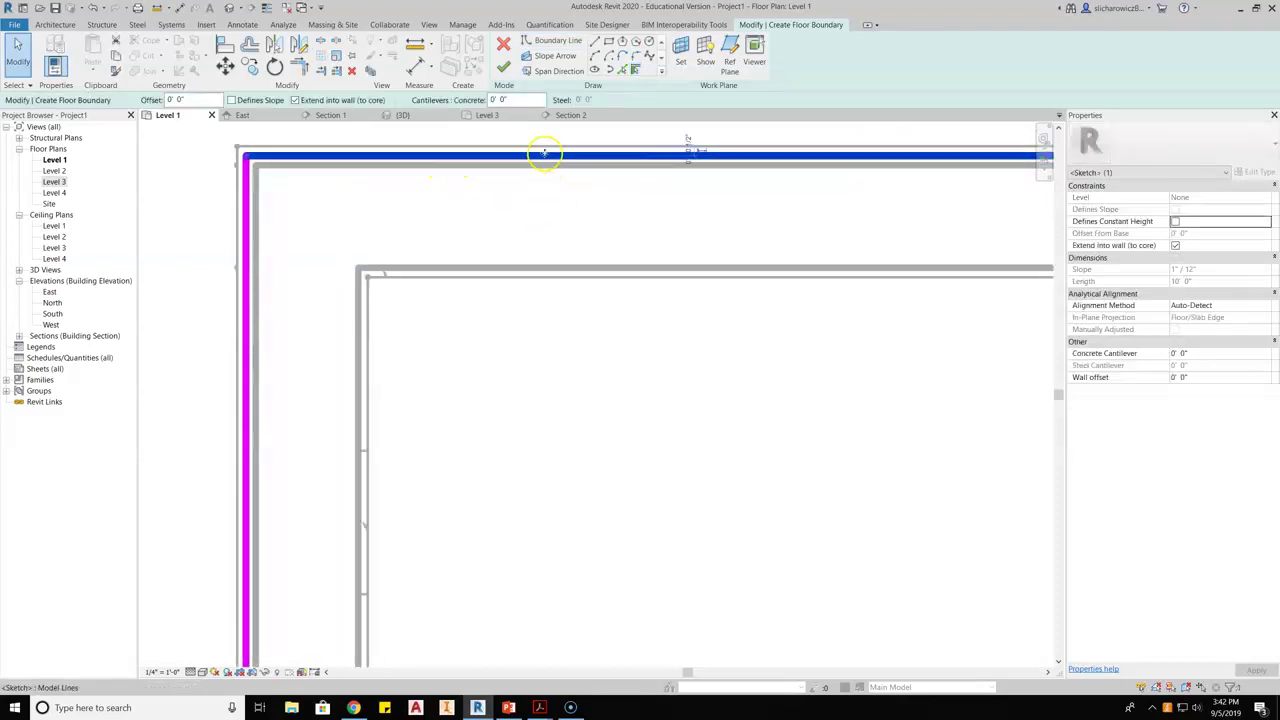
{"action": "left_click", "coordinate": [591, 158]}
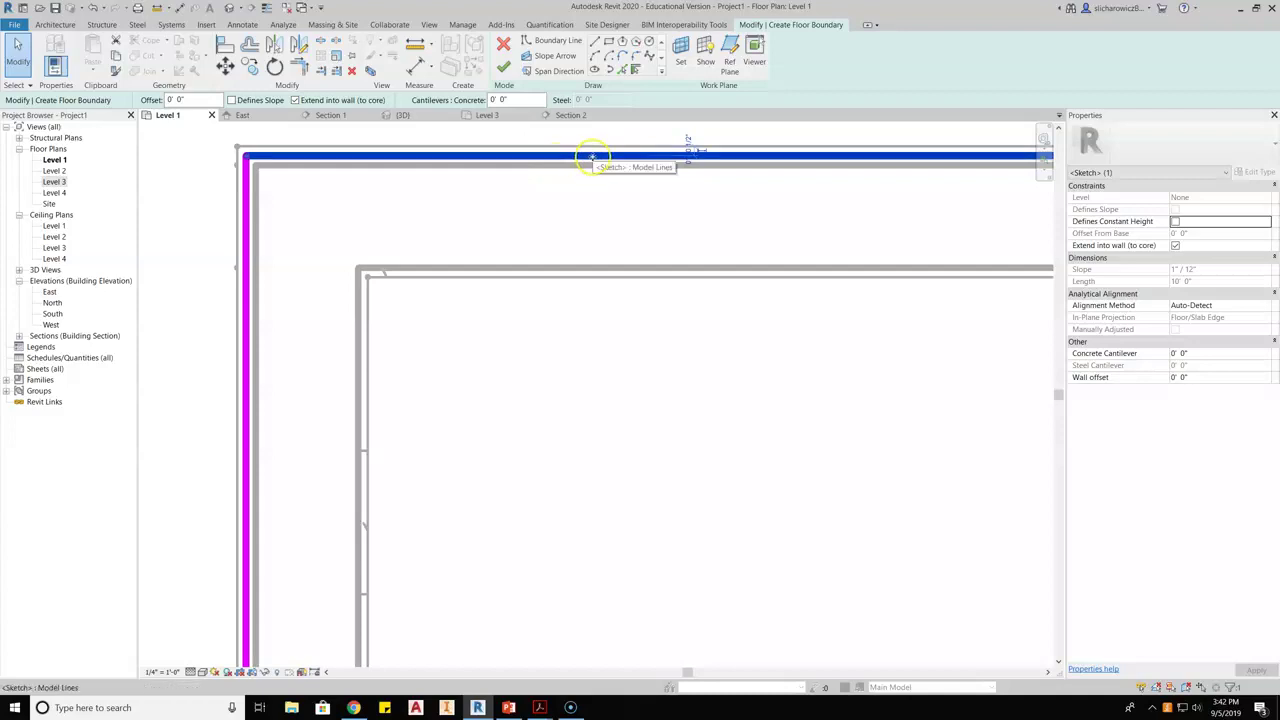
{"action": "mouse_move", "coordinate": [592, 166]}
{"action": "left_mouse_down"}
{"action": "mouse_move", "coordinate": [591, 211]}
{"action": "mouse_move", "coordinate": [589, 166]}
{"action": "left_mouse_up"}
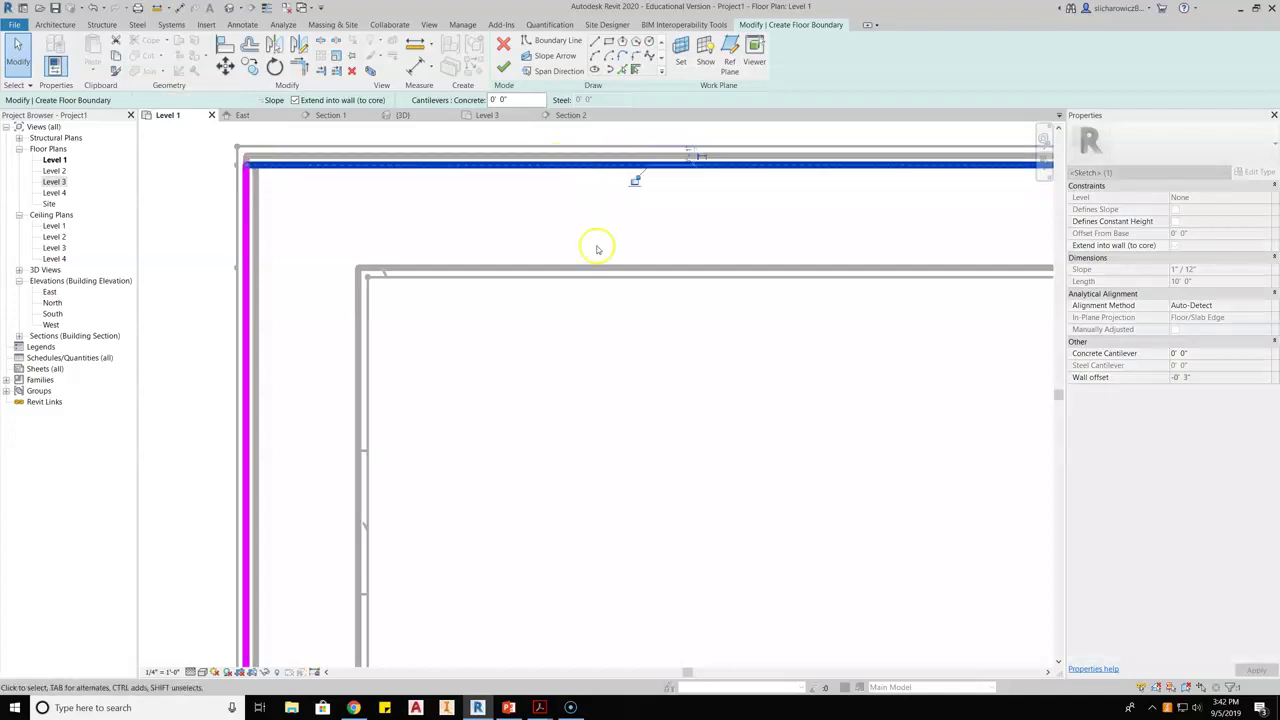
{"action": "scroll", "coordinate": [597, 300], "scroll_direction": "down", "scroll_amount": 2}
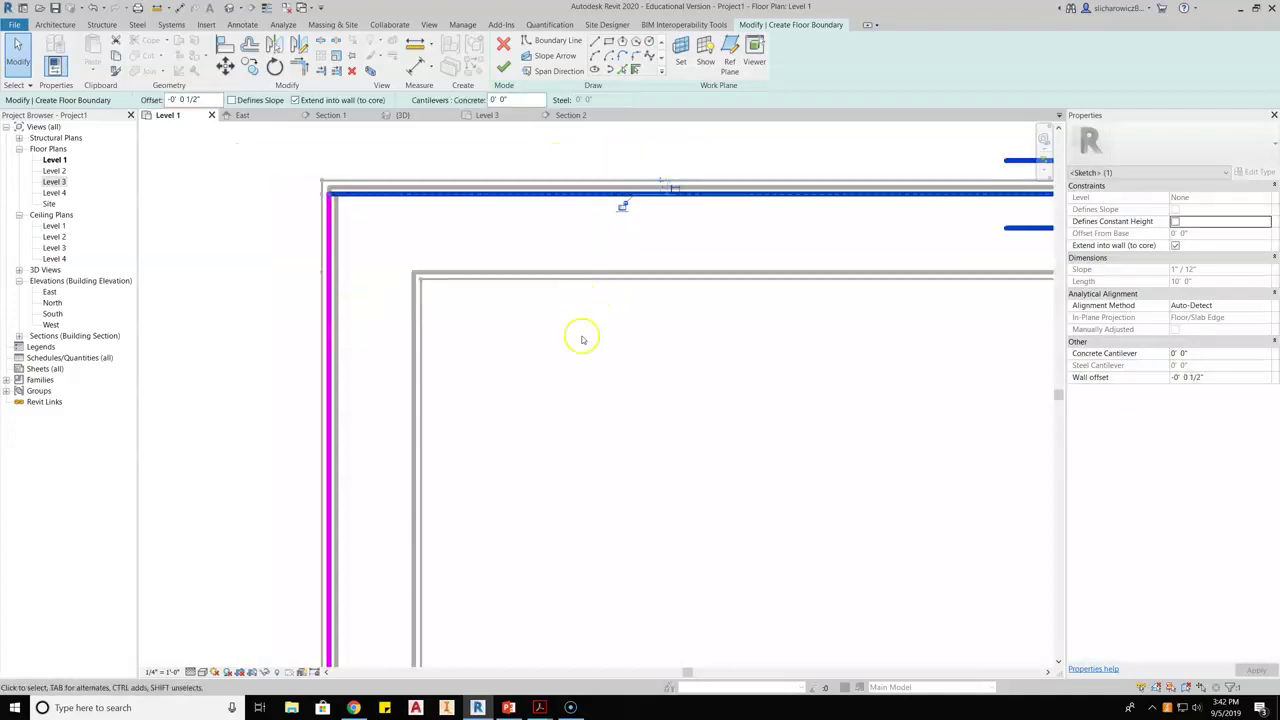
{"action": "left_click", "coordinate": [323, 318]}
{"action": "mouse_move", "coordinate": [323, 318]}
{"action": "left_mouse_down"}
{"action": "mouse_move", "coordinate": [366, 314]}
{"action": "mouse_move", "coordinate": [329, 316]}
{"action": "left_mouse_up"}
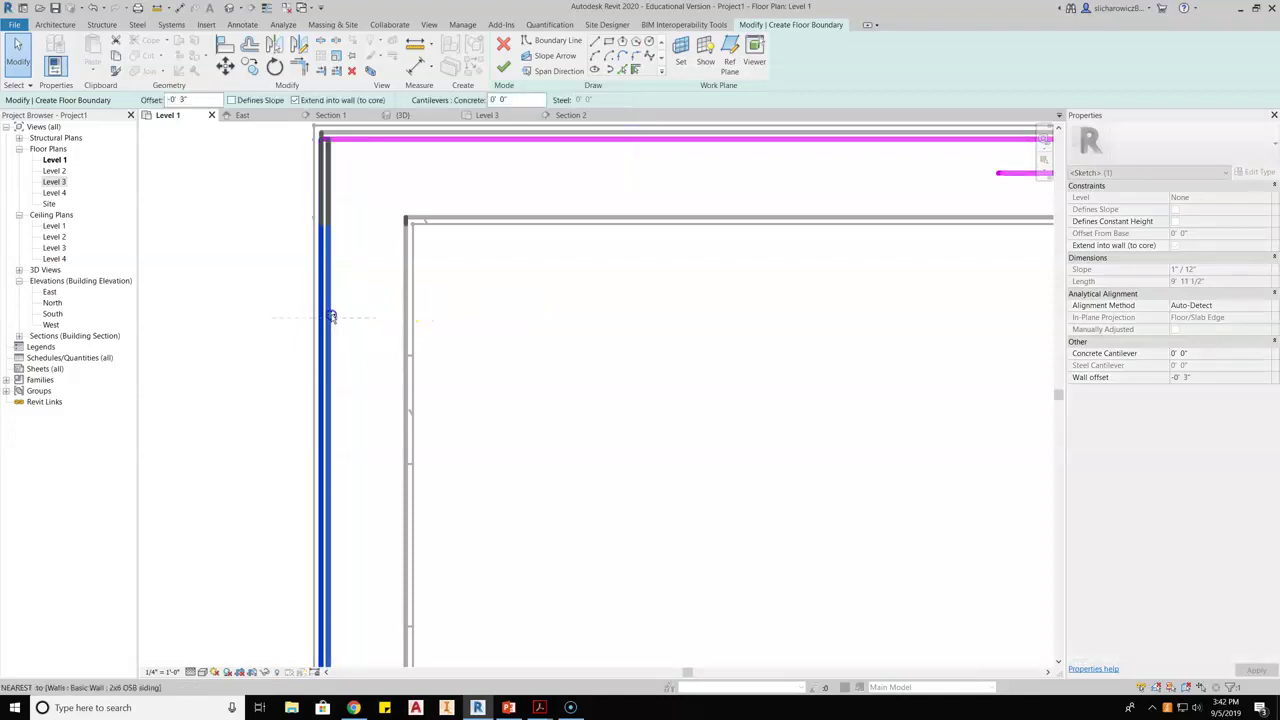
Step: Nudge the bottom boundary line up and adjust the right boundary line
{"action": "scroll", "coordinate": [837, 400], "scroll_direction": "down", "scroll_amount": 5}
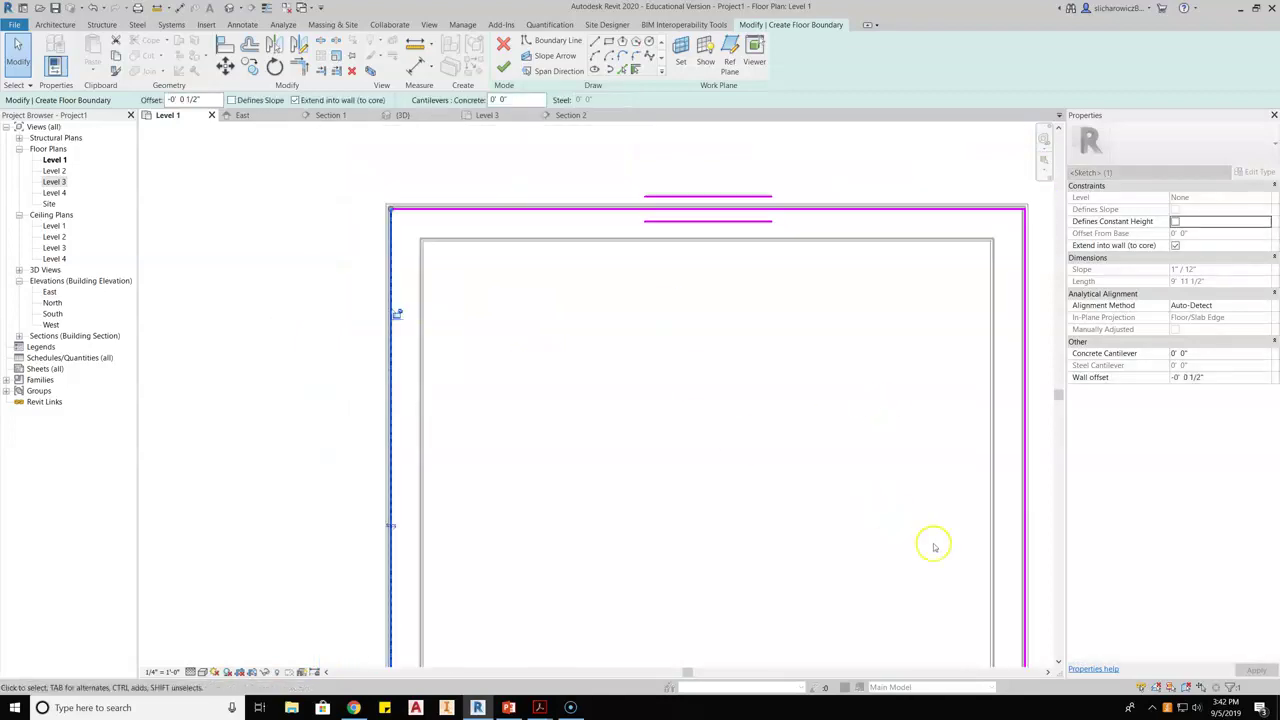
{"action": "middle_click_drag", "start_coordinate": [928, 564], "coordinate": [629, 420]}
{"action": "scroll", "coordinate": [634, 400], "scroll_direction": "up", "scroll_amount": 5}
{"action": "left_click", "coordinate": [637, 431]}
{"action": "mouse_move", "coordinate": [637, 431]}
{"action": "left_mouse_down"}
{"action": "mouse_move", "coordinate": [623, 363]}
{"action": "mouse_move", "coordinate": [623, 417]}
{"action": "left_mouse_up"}
{"action": "left_click", "coordinate": [837, 370]}
{"action": "mouse_move", "coordinate": [831, 349]}
{"action": "left_mouse_down"}
{"action": "mouse_move", "coordinate": [796, 345]}
{"action": "mouse_move", "coordinate": [820, 343]}
{"action": "left_mouse_up"}
{"action": "left_click", "coordinate": [857, 443]}
Step: Finish the sketch to create the Generic - 12" floor of 98.34 SF
{"action": "scroll", "coordinate": [857, 443], "scroll_direction": "down", "scroll_amount": 2}
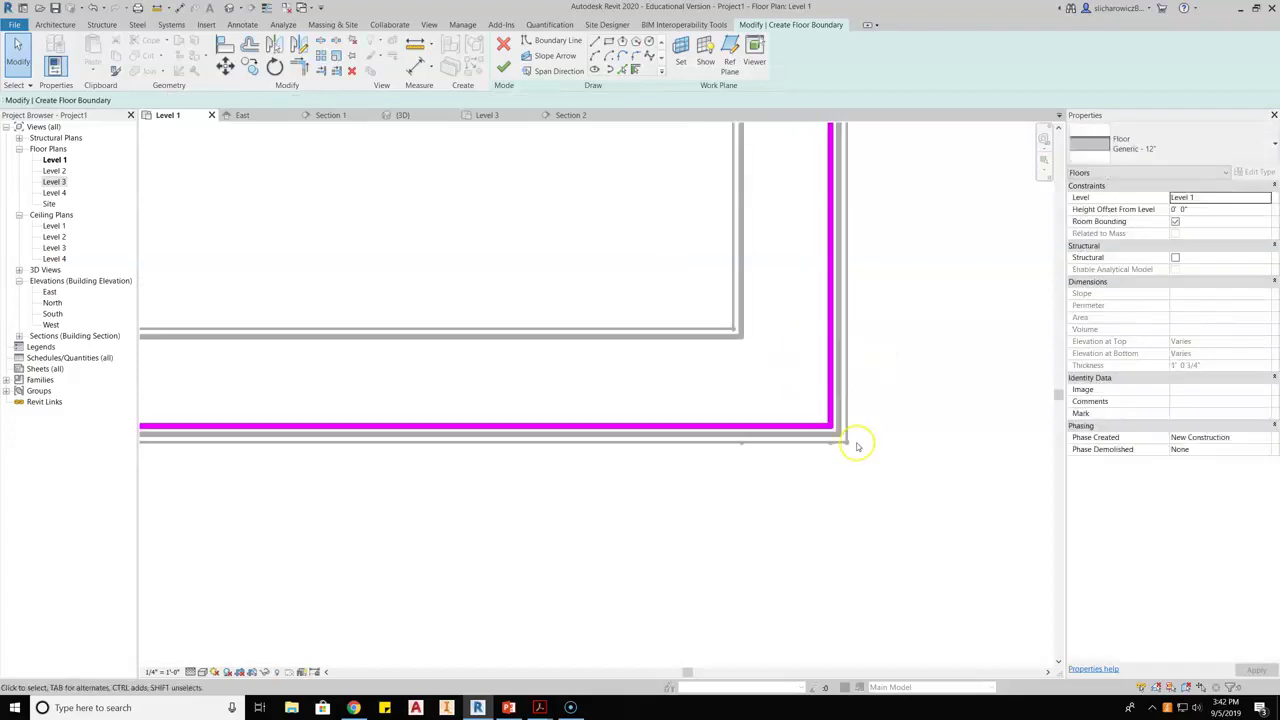
{"action": "scroll", "coordinate": [837, 398], "scroll_direction": "up", "scroll_amount": 2}
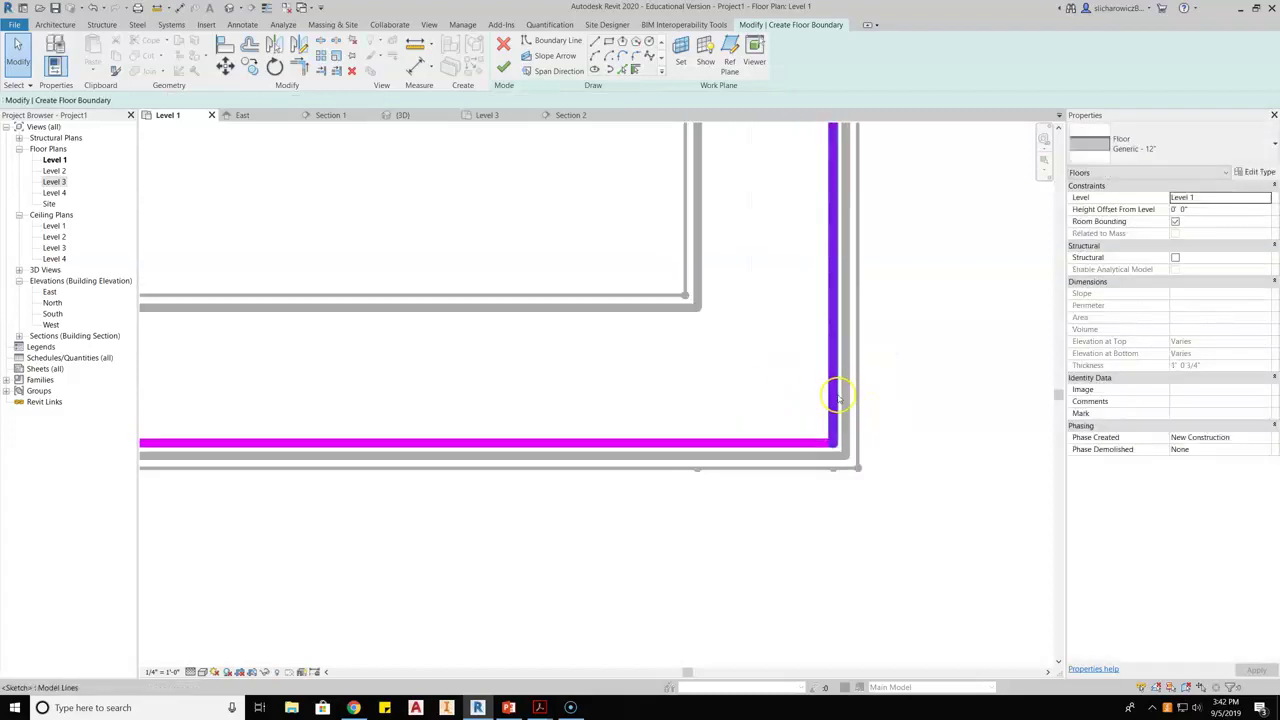
{"action": "scroll", "coordinate": [855, 418], "scroll_direction": "down", "scroll_amount": 4}
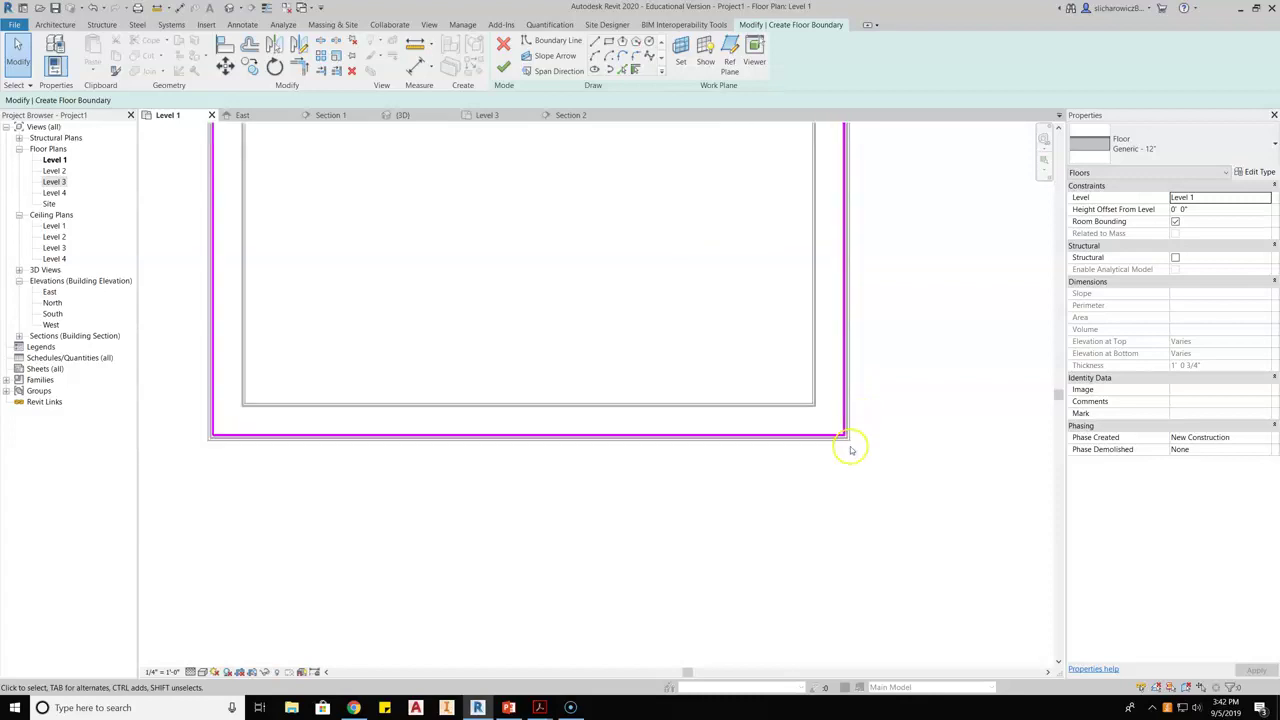
{"action": "mouse_move", "coordinate": [894, 457]}
{"action": "middle_mouse_down"}
{"action": "mouse_move", "coordinate": [892, 489]}
{"action": "mouse_move", "coordinate": [866, 464]}
{"action": "middle_mouse_up"}
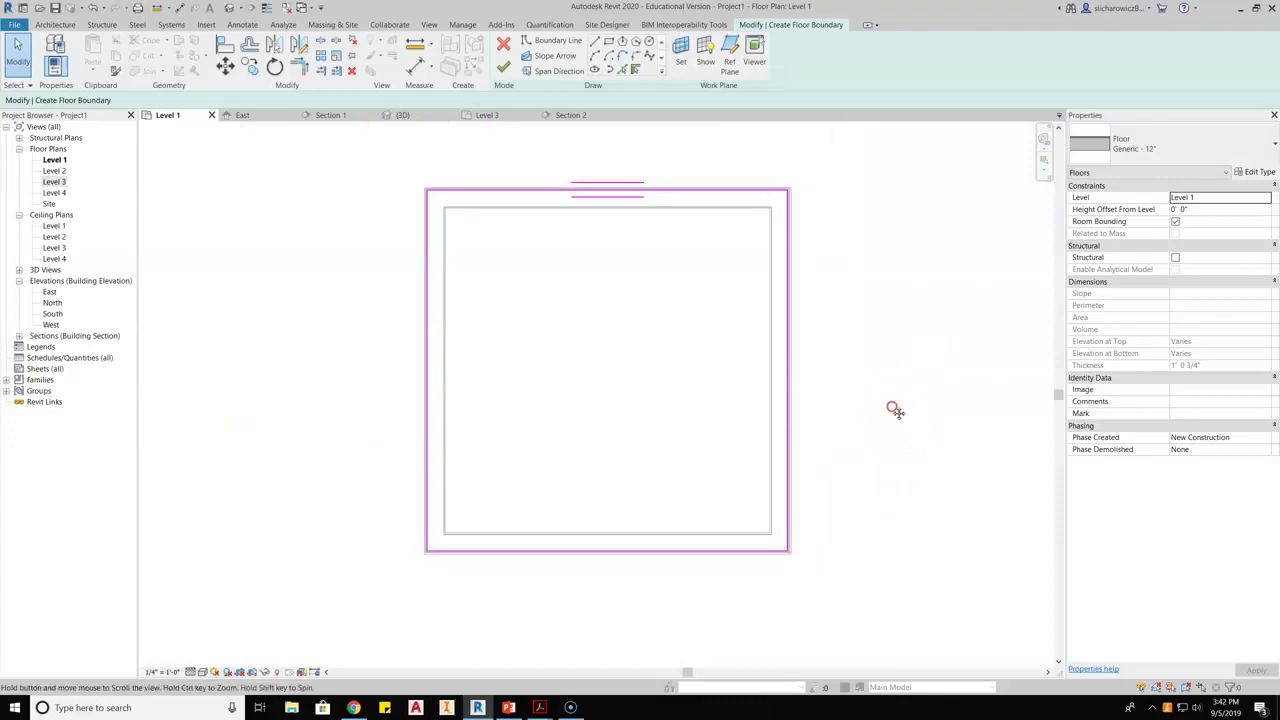
{"action": "left_click", "coordinate": [506, 68]}
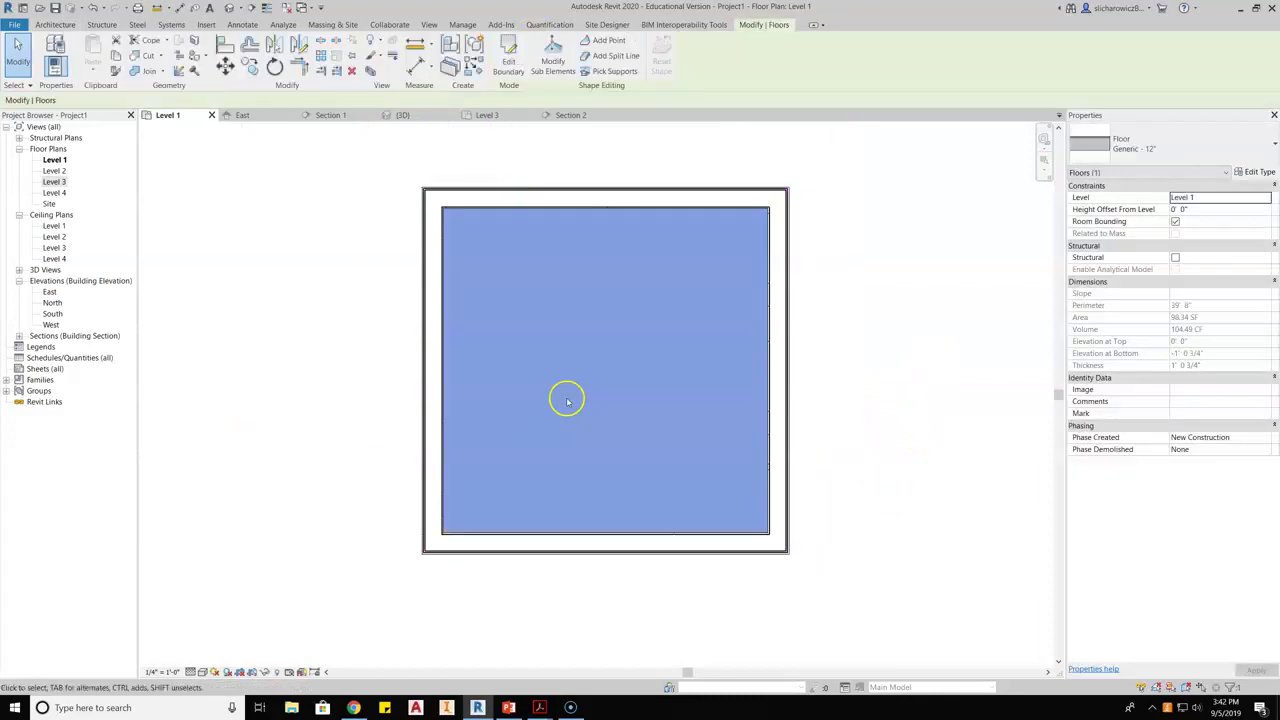
{"action": "left_click", "coordinate": [918, 377]}
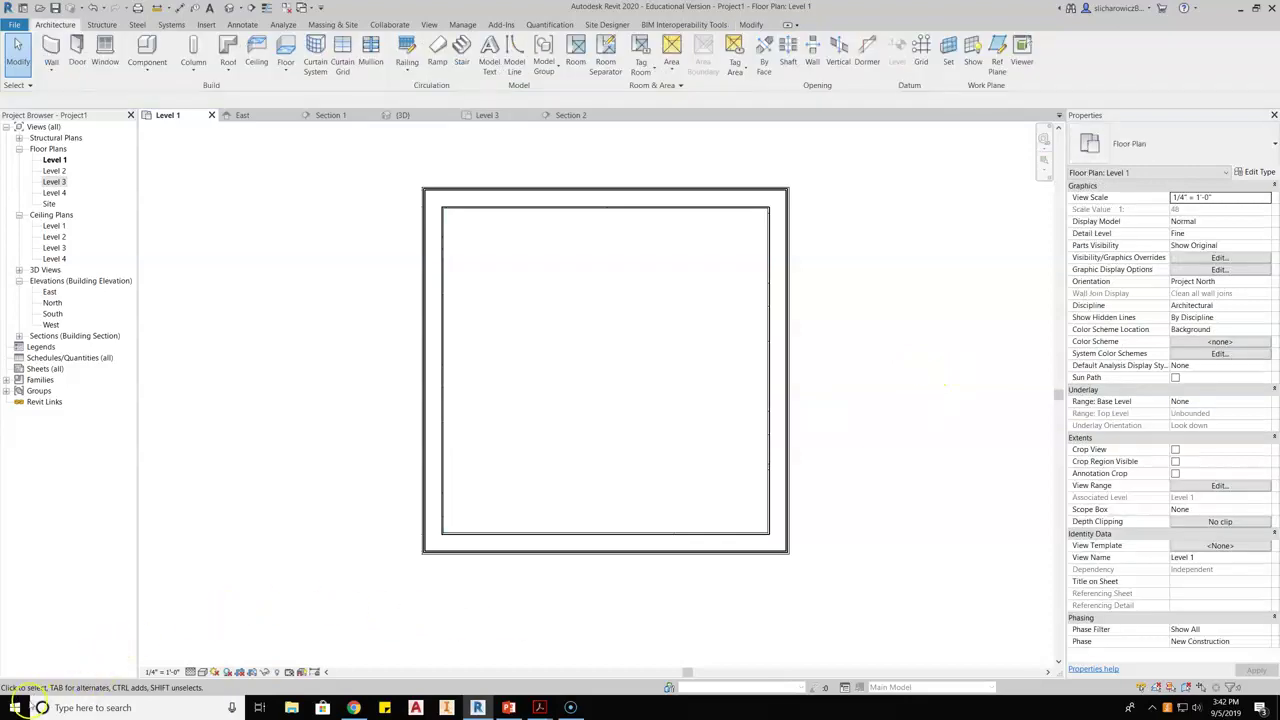
{"action": "scroll", "coordinate": [830, 320], "scroll_direction": "down", "scroll_amount": 2}
{"action": "middle_click_drag", "start_coordinate": [681, 312], "coordinate": [740, 360]}
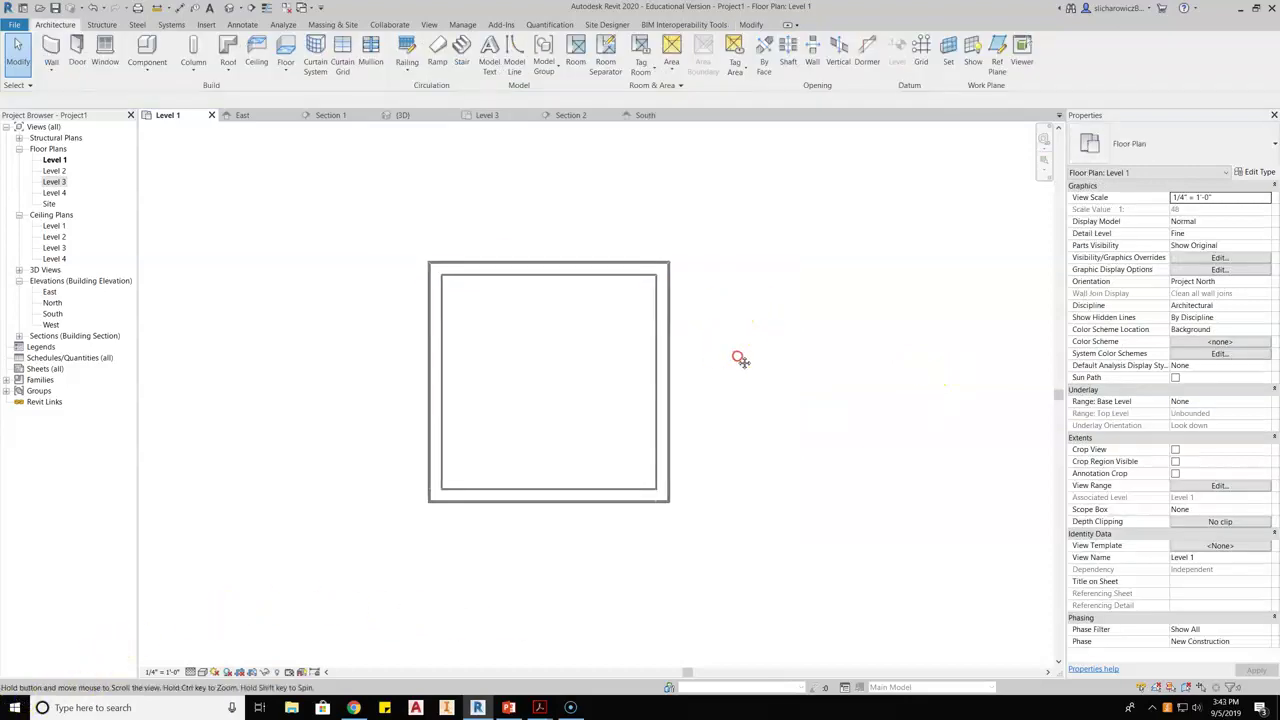
{"action": "scroll", "coordinate": [486, 380], "scroll_direction": "up", "scroll_amount": 2}
{"action": "middle_click_drag", "start_coordinate": [531, 394], "coordinate": [473, 336]}
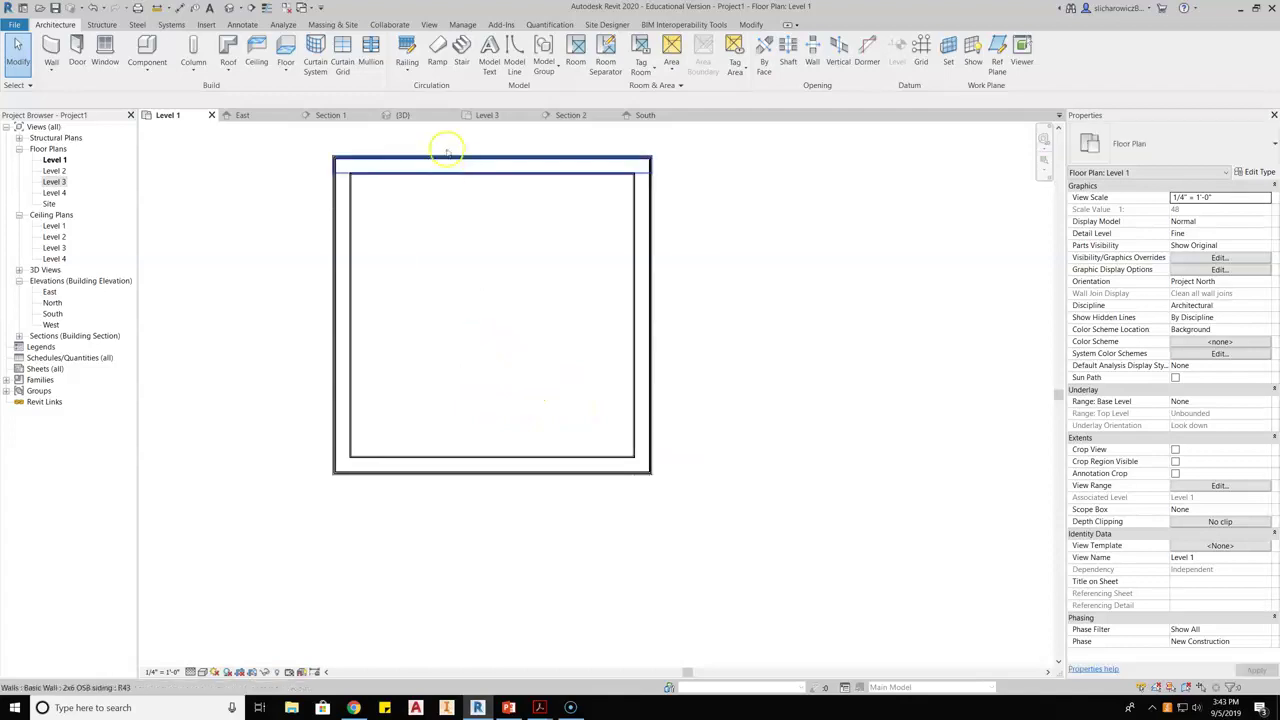
{"action": "left_click", "coordinate": [410, 115]}
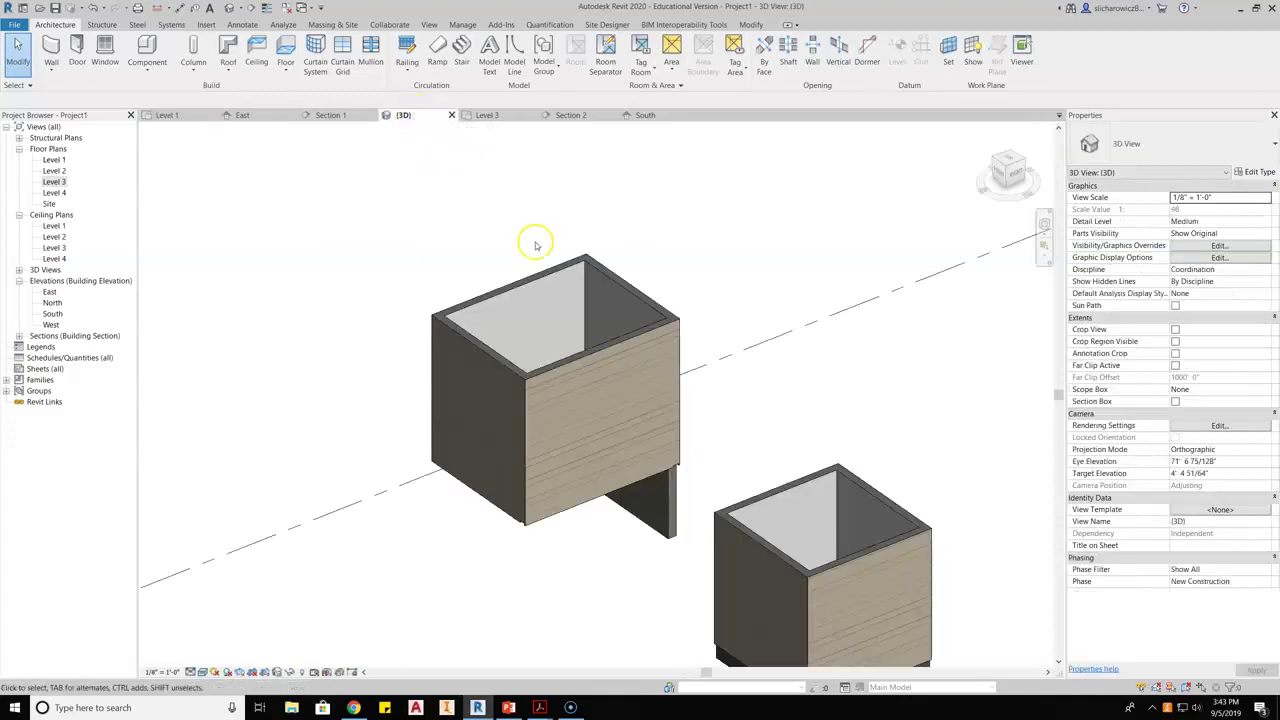
{"action": "middle_click_drag", "start_coordinate": [751, 377], "coordinate": [651, 400], "text": "shift"}
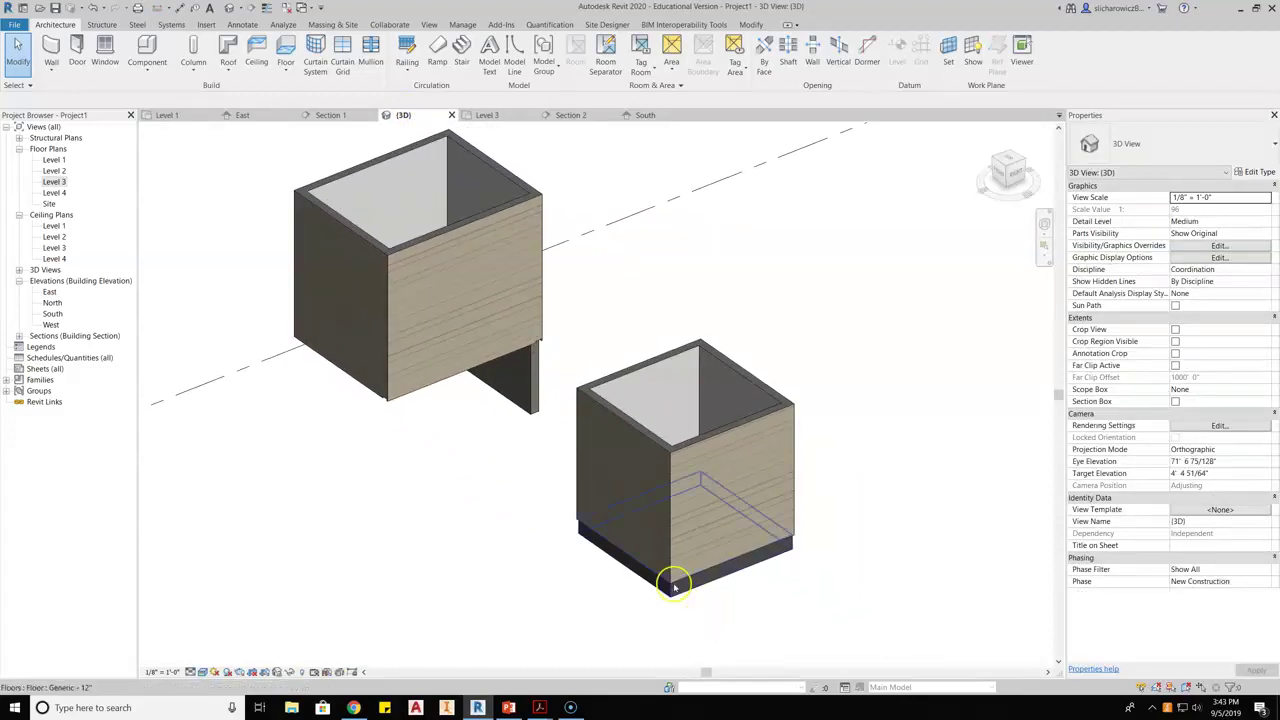
{"action": "scroll", "coordinate": [674, 586], "scroll_direction": "up", "scroll_amount": 4}
{"action": "scroll", "coordinate": [674, 586], "scroll_direction": "up", "scroll_amount": 3}
{"action": "scroll", "coordinate": [714, 528], "scroll_direction": "down", "scroll_amount": 1}
{"action": "middle_click_drag", "start_coordinate": [714, 528], "coordinate": [652, 428]}
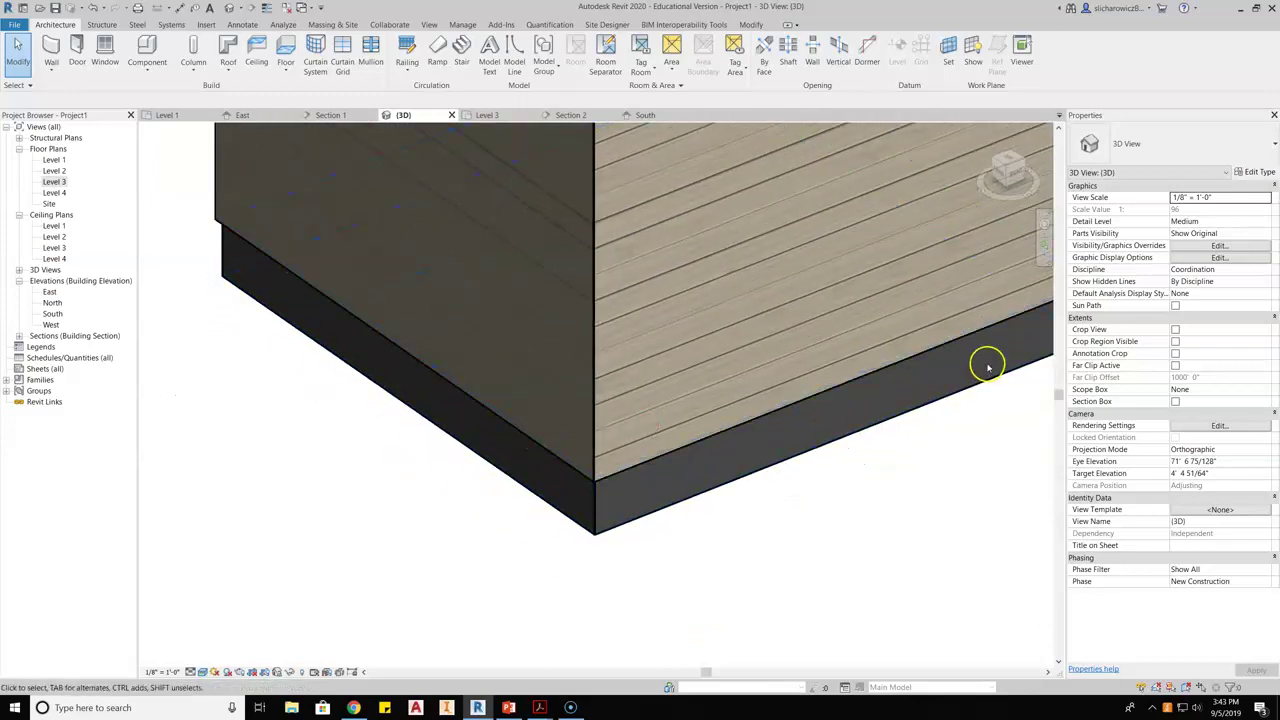
{"action": "middle_click_drag", "start_coordinate": [1050, 365], "coordinate": [537, 485], "text": "shift"}
{"action": "middle_click_drag", "start_coordinate": [444, 531], "coordinate": [872, 280], "text": "shift"}
{"action": "scroll", "coordinate": [732, 330], "scroll_direction": "down", "scroll_amount": 2}
{"action": "middle_click_drag", "start_coordinate": [694, 337], "coordinate": [689, 249], "text": "shift"}
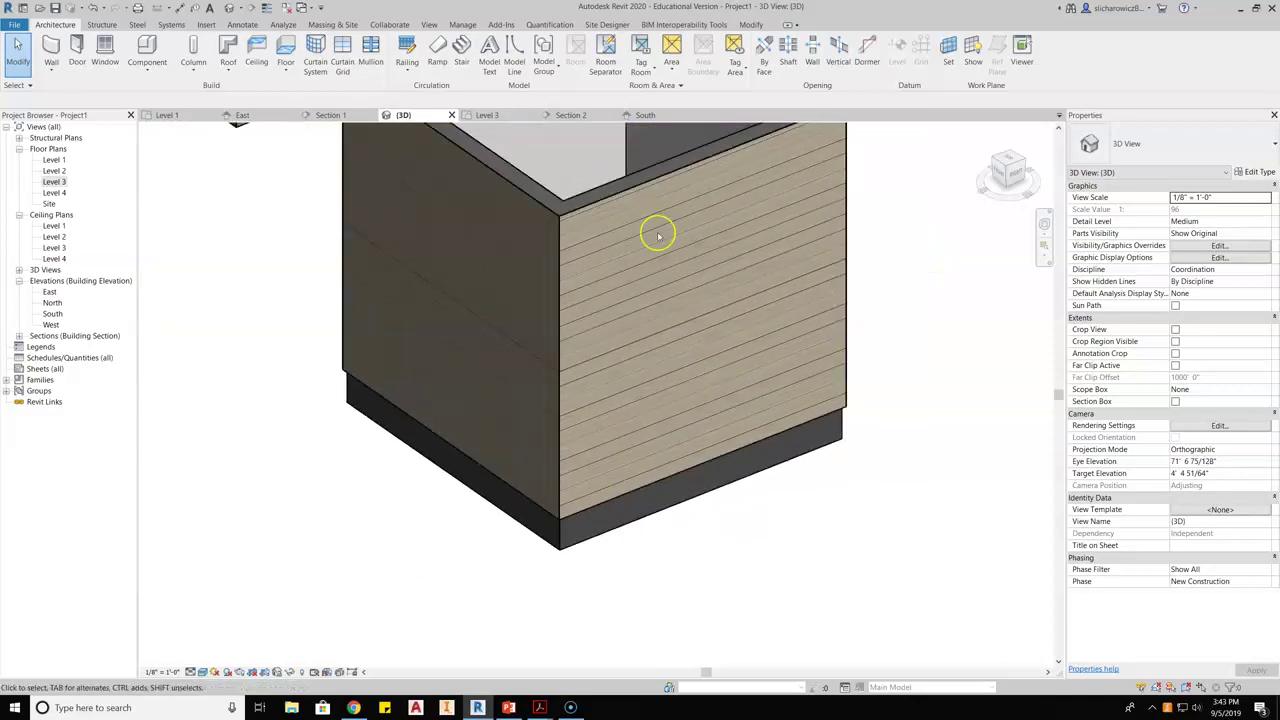
{"action": "left_click", "coordinate": [1044, 228]}
{"action": "left_click_drag", "start_coordinate": [706, 429], "coordinate": [914, 443]}
{"action": "key", "text": "Escape"}
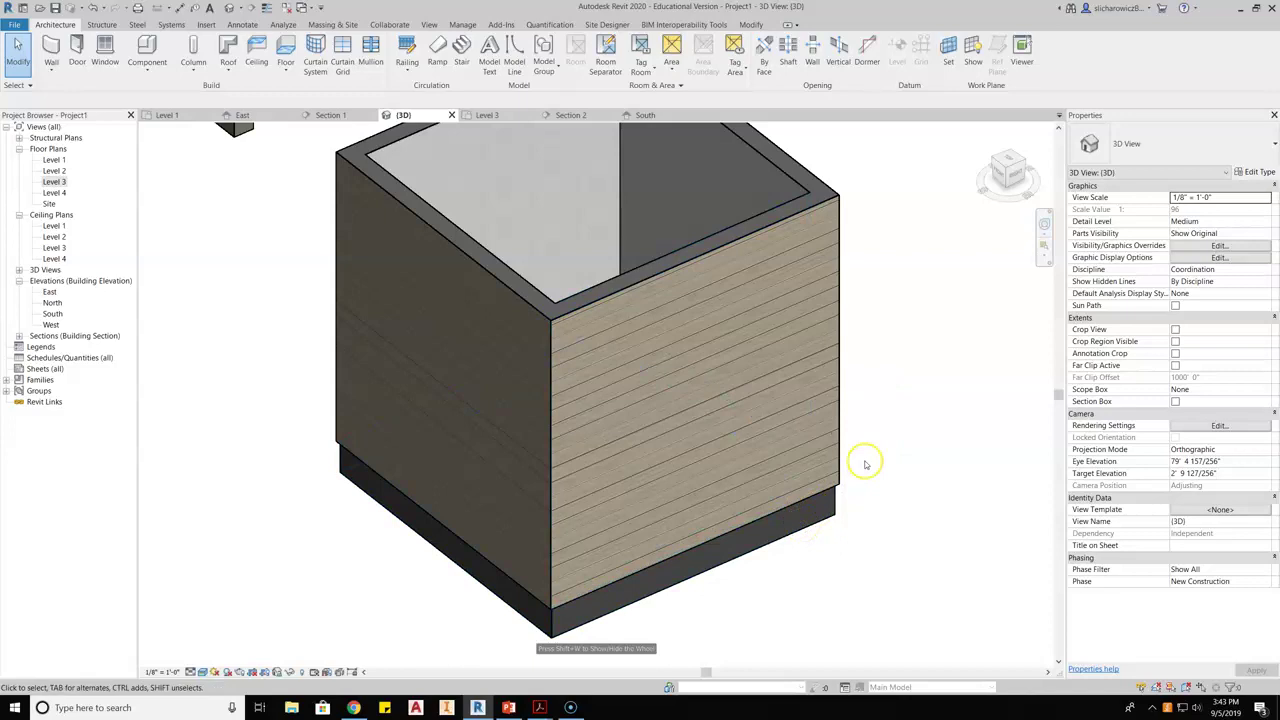
{"action": "scroll", "coordinate": [865, 463], "scroll_direction": "down", "scroll_amount": 3}
{"action": "scroll", "coordinate": [908, 423], "scroll_direction": "up", "scroll_amount": 1}
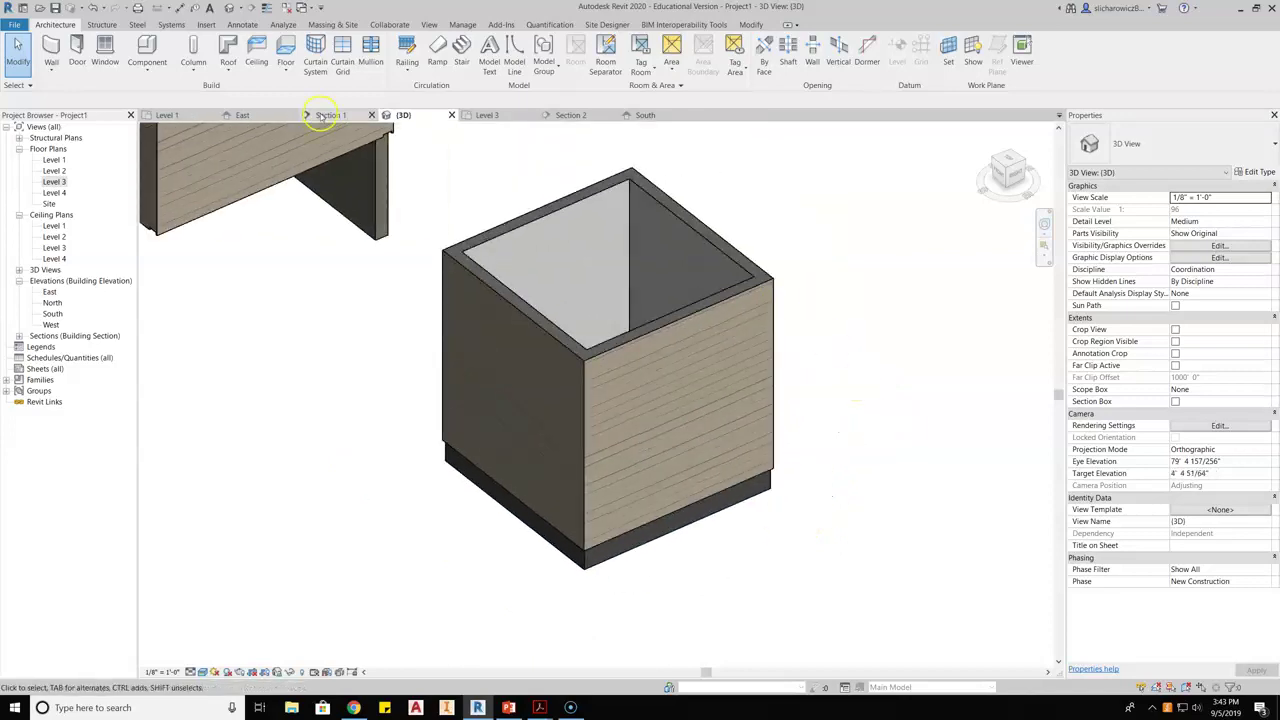
{"action": "left_click", "coordinate": [167, 115]}
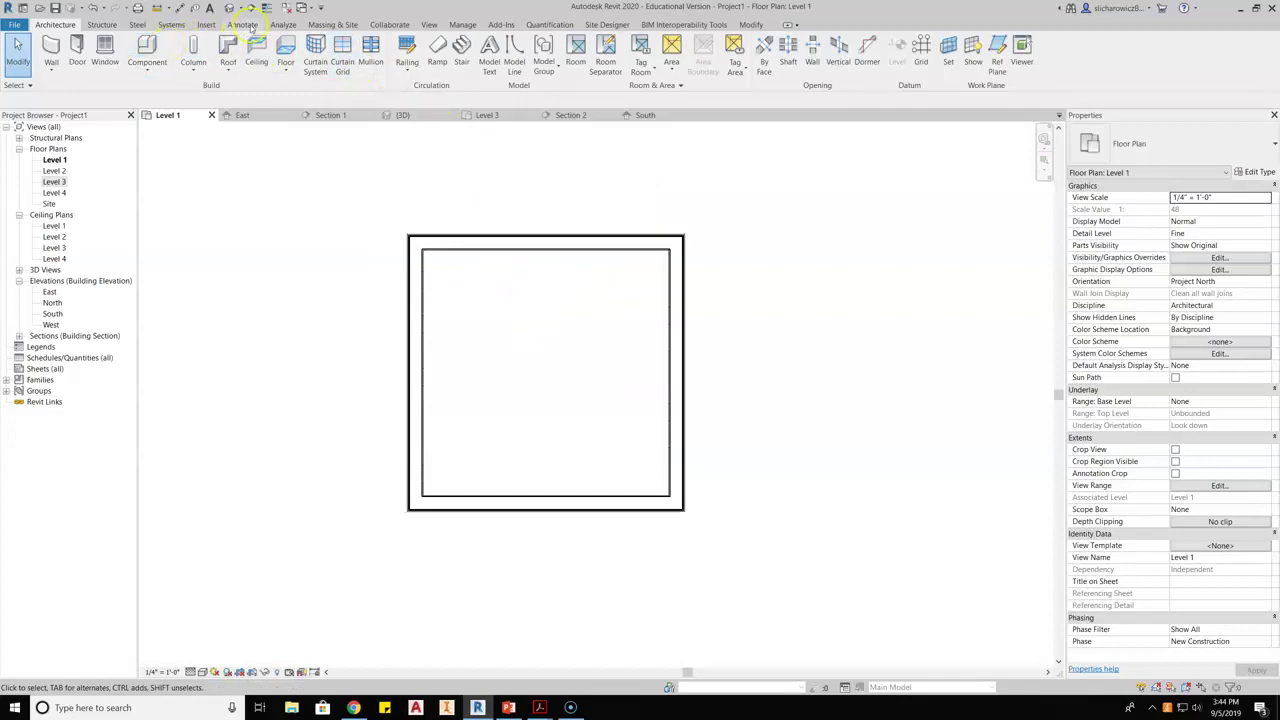
Step: Draw a vertical section line cutting through the new room from top to bottom
{"action": "left_click", "coordinate": [429, 24]}
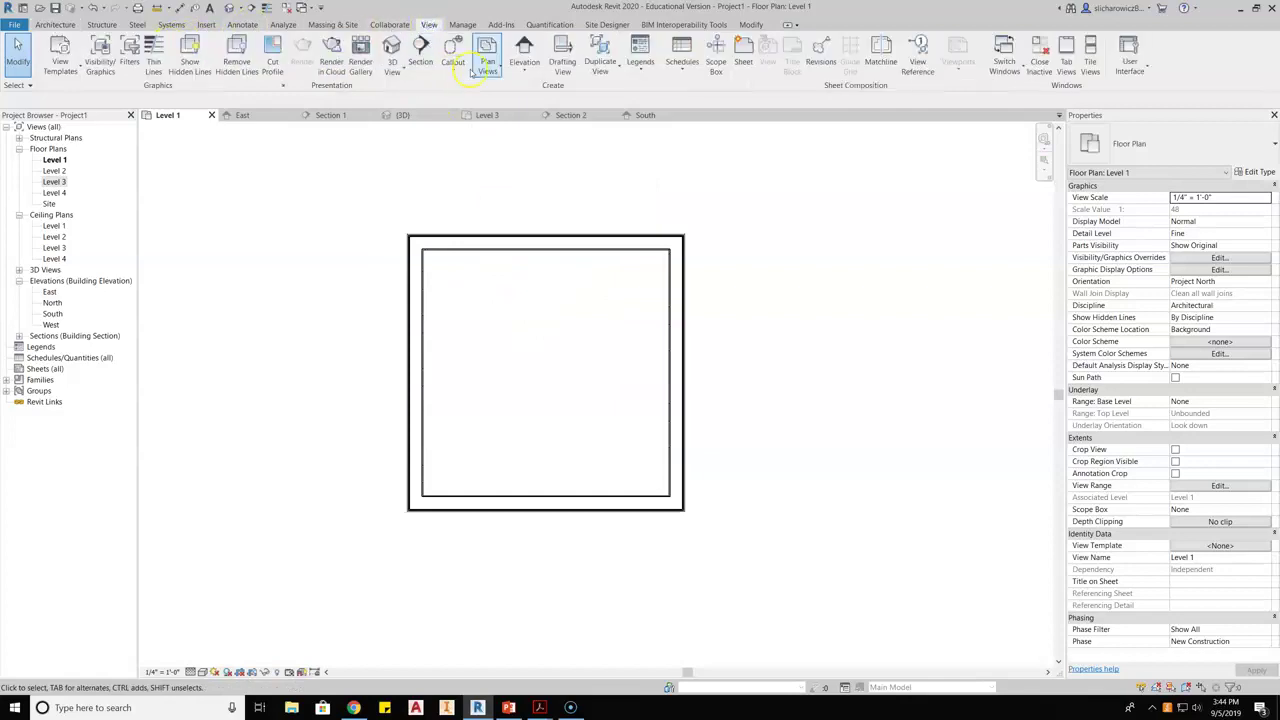
{"action": "left_click", "coordinate": [421, 55]}
{"action": "left_click", "coordinate": [571, 208]}
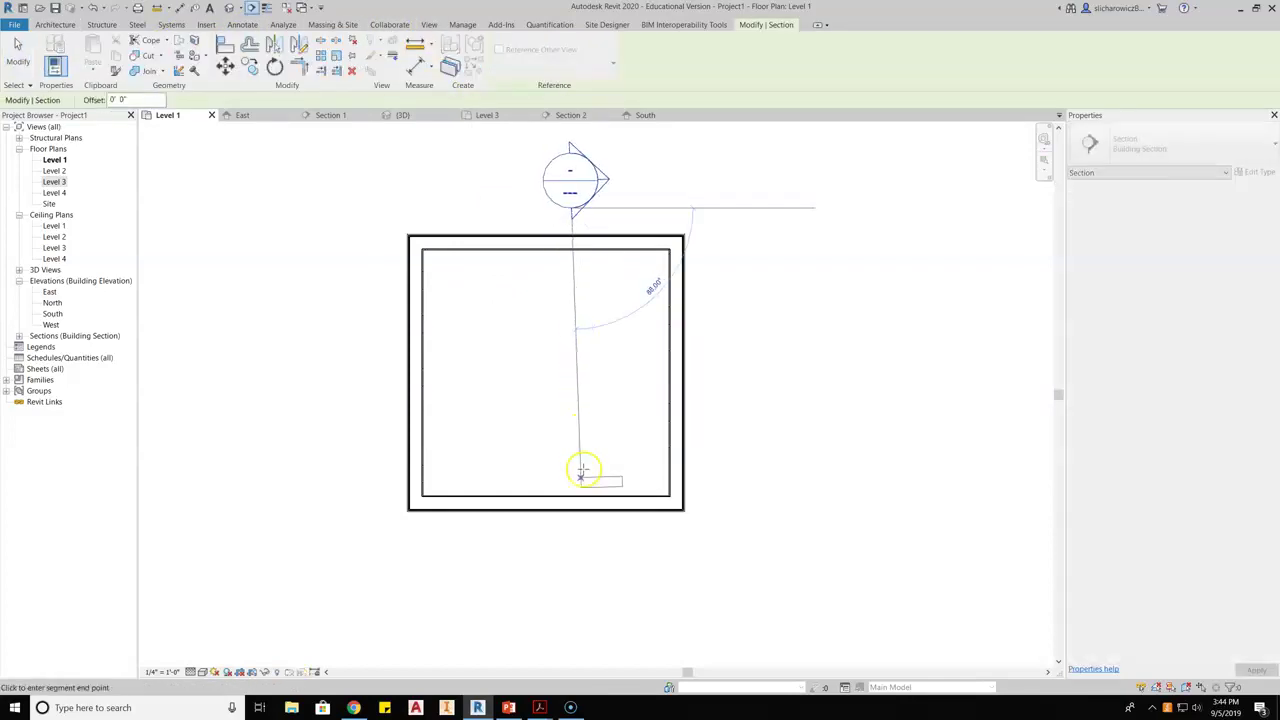
{"action": "left_click", "coordinate": [571, 551]}
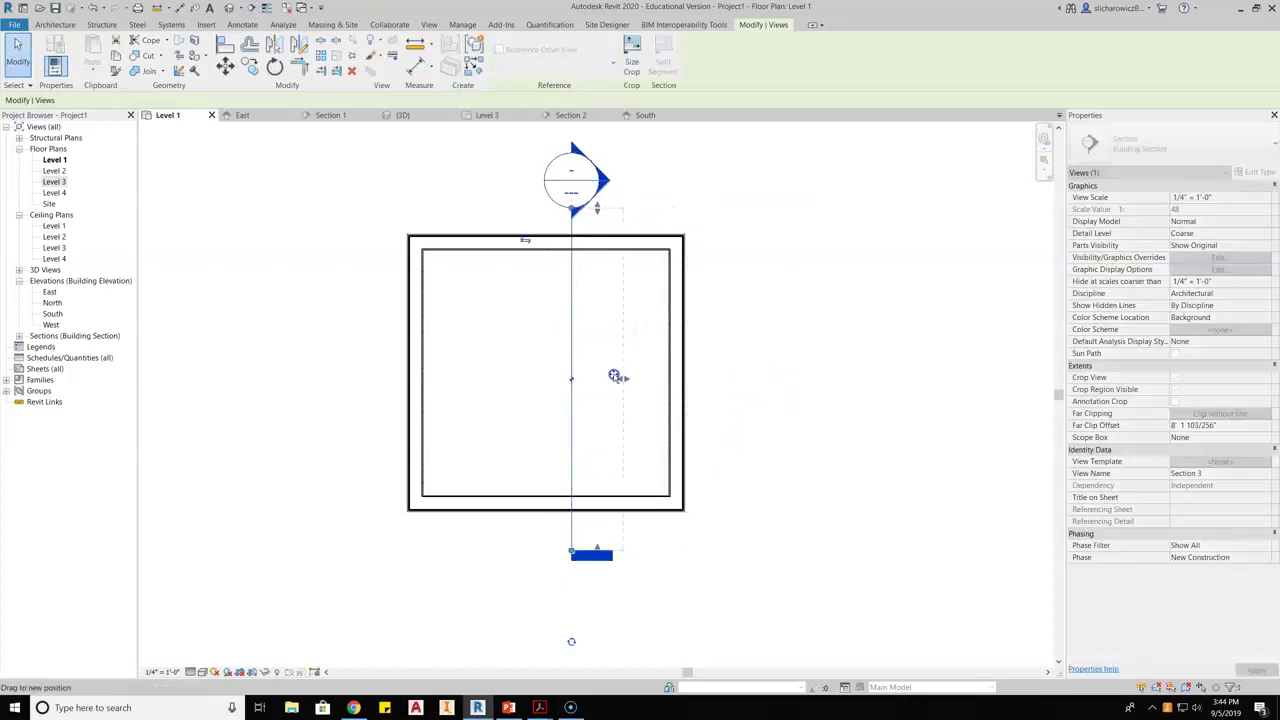
Step: Open Section 3 at Fine detail level, framing the wall base and floor slab
{"action": "left_click", "coordinate": [609, 451]}
{"action": "double_click", "coordinate": [575, 213]}
{"action": "middle_click_drag", "start_coordinate": [518, 564], "coordinate": [591, 480]}
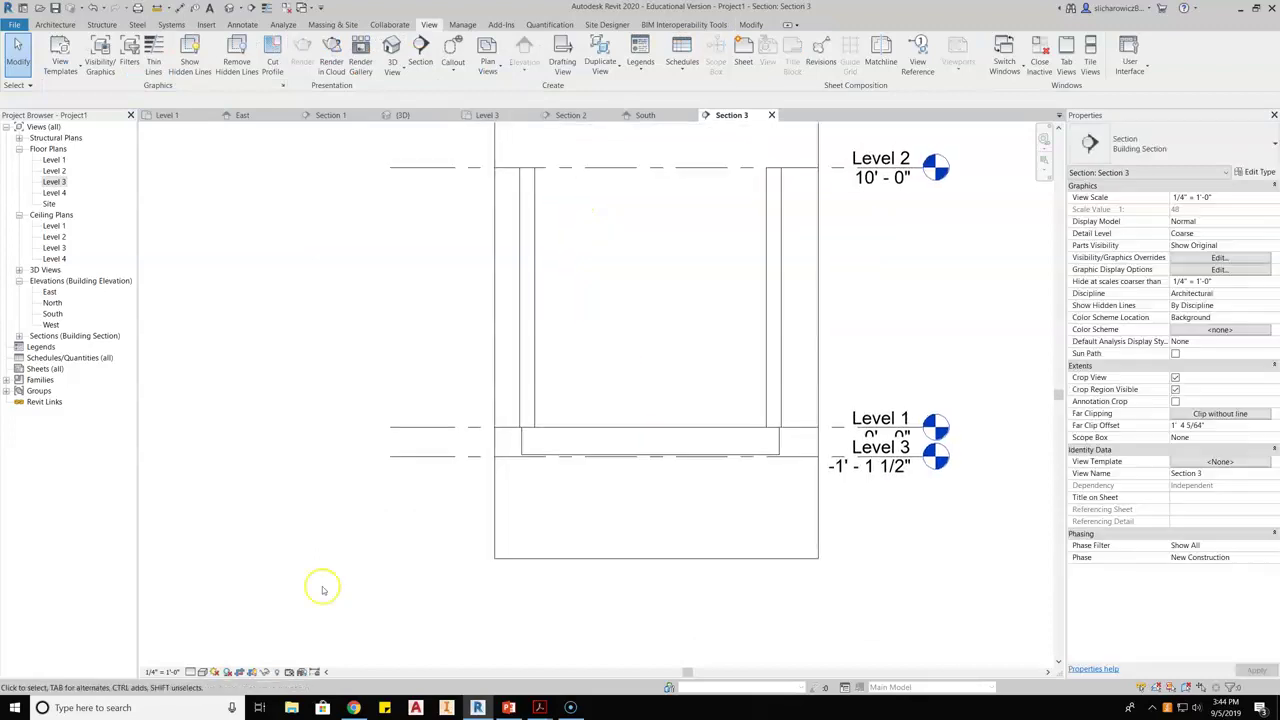
{"action": "left_click", "coordinate": [190, 671]}
{"action": "left_click", "coordinate": [190, 659]}
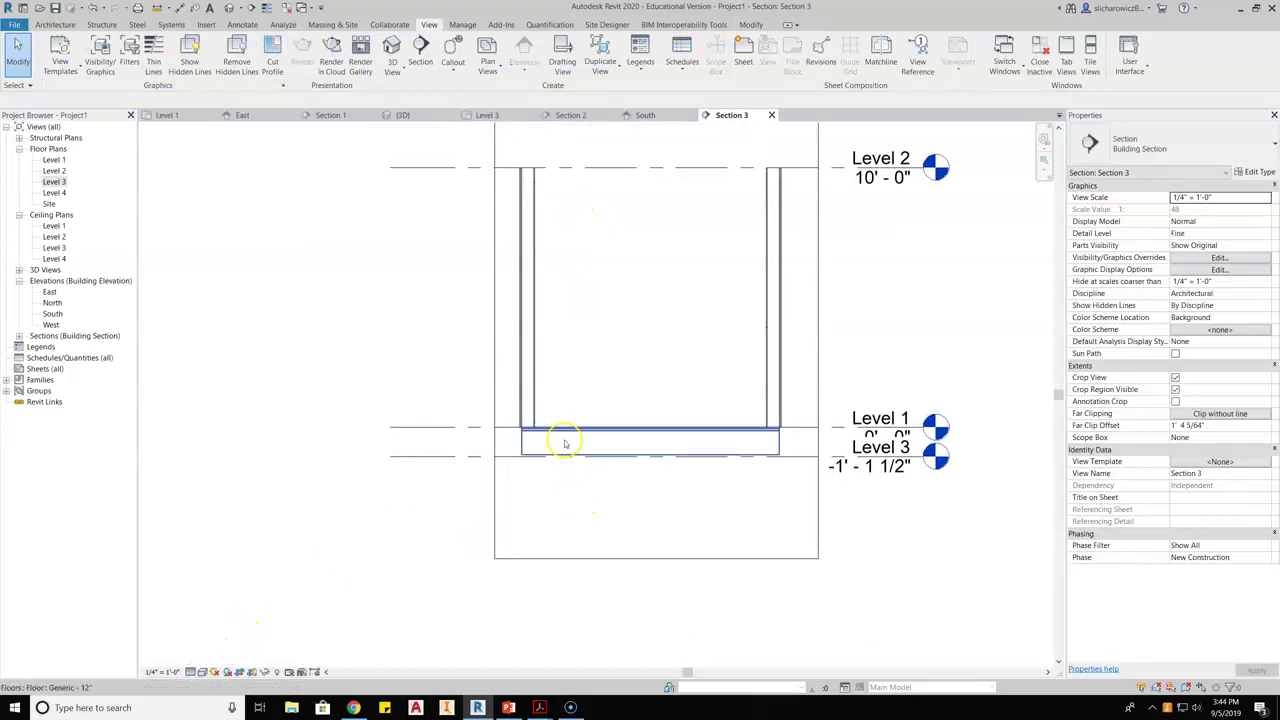
{"action": "scroll", "coordinate": [522, 425], "scroll_direction": "up", "scroll_amount": 5}
{"action": "middle_click_drag", "start_coordinate": [524, 427], "coordinate": [569, 324]}
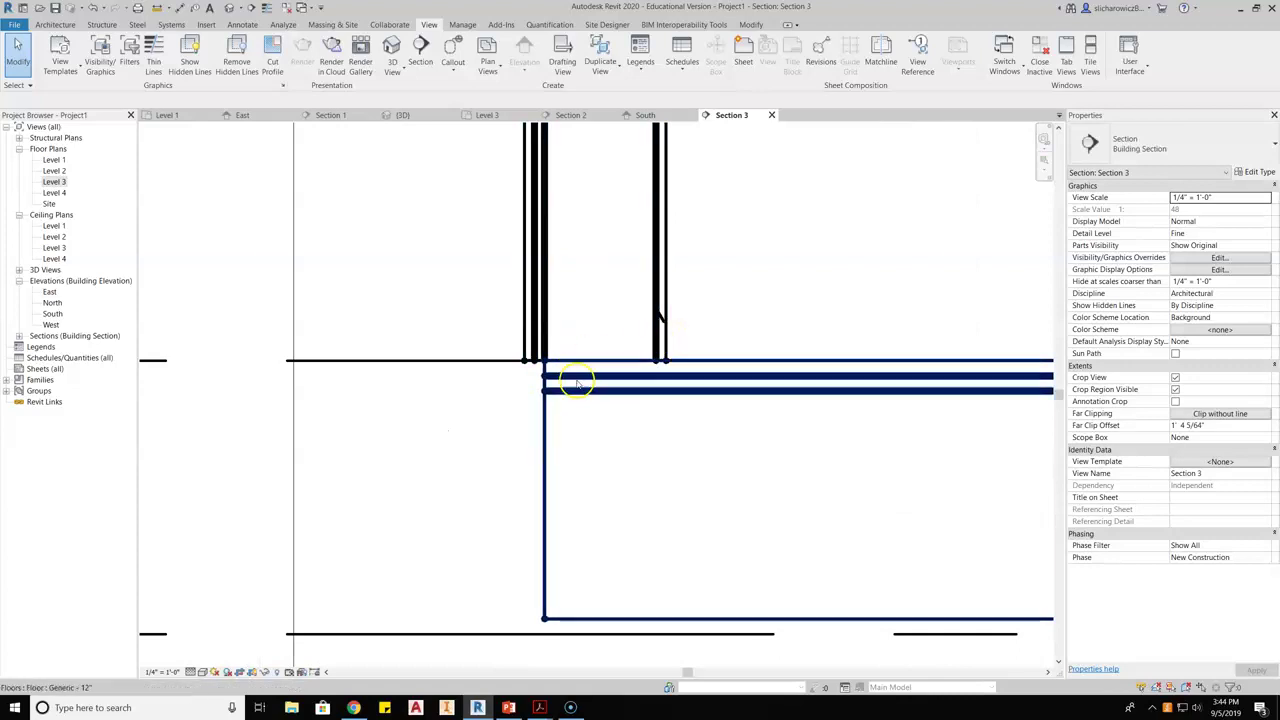
{"action": "scroll", "coordinate": [571, 371], "scroll_direction": "down", "scroll_amount": 2}
{"action": "middle_click_drag", "start_coordinate": [671, 457], "coordinate": [640, 423]}
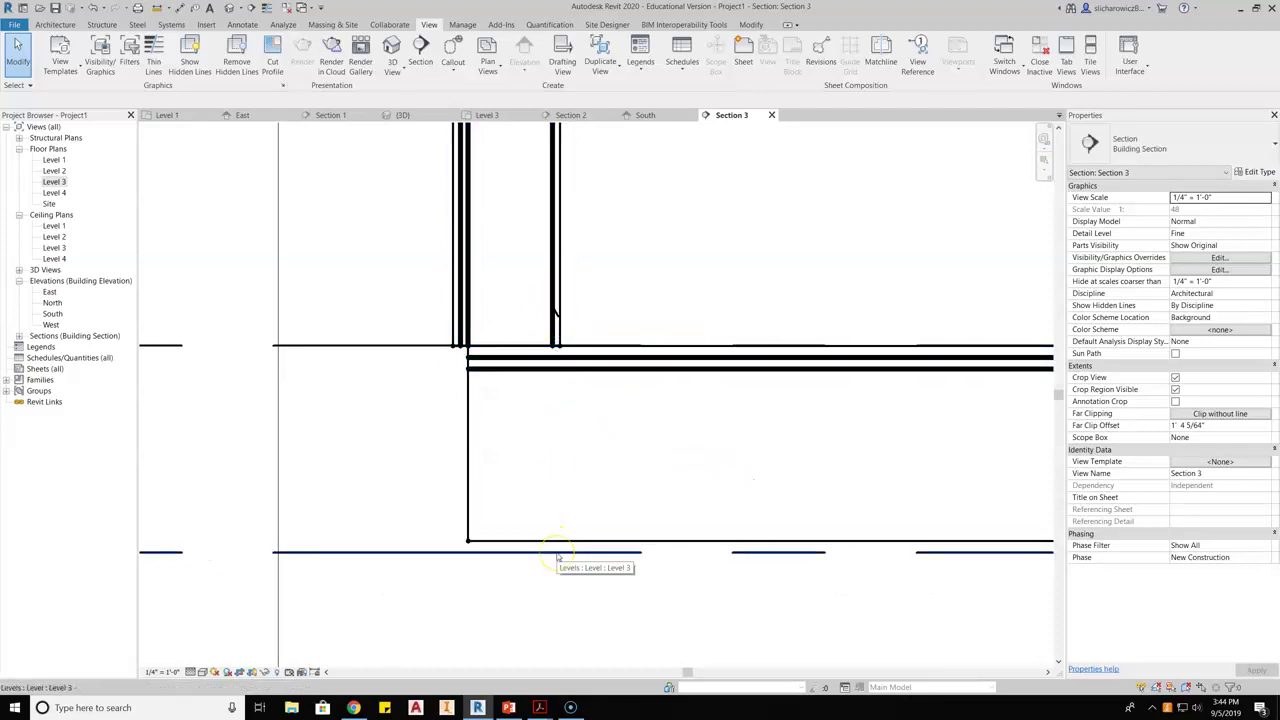
{"action": "scroll", "coordinate": [557, 557], "scroll_direction": "up", "scroll_amount": 5}
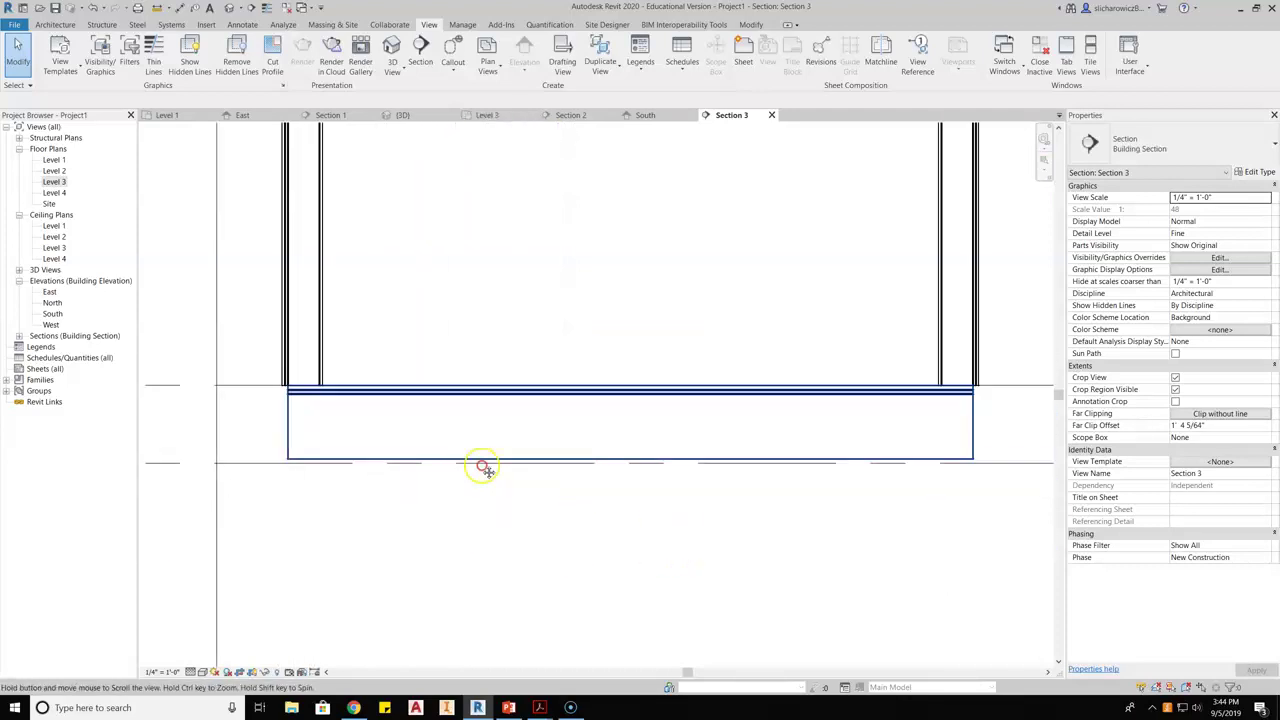
Step: Rename Level 3 to 'TO Foundation' and rename its corresponding views too
{"action": "left_click", "coordinate": [688, 460]}
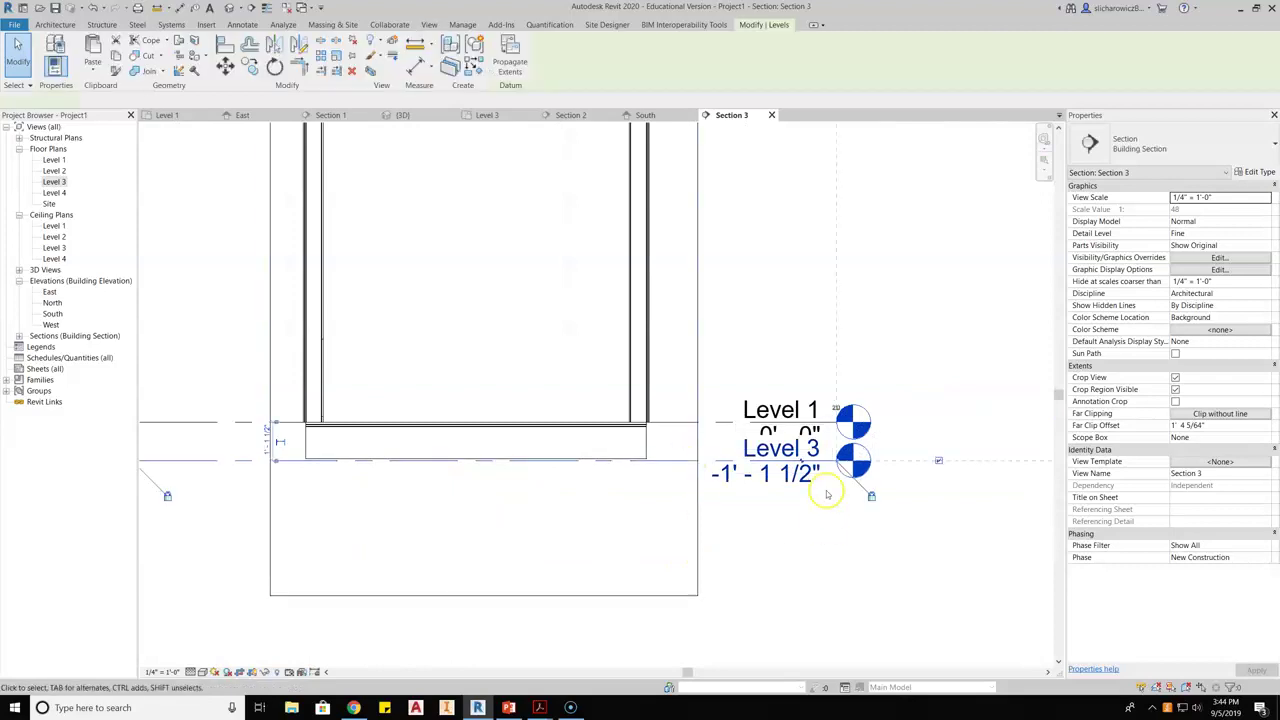
{"action": "left_click", "coordinate": [800, 455]}
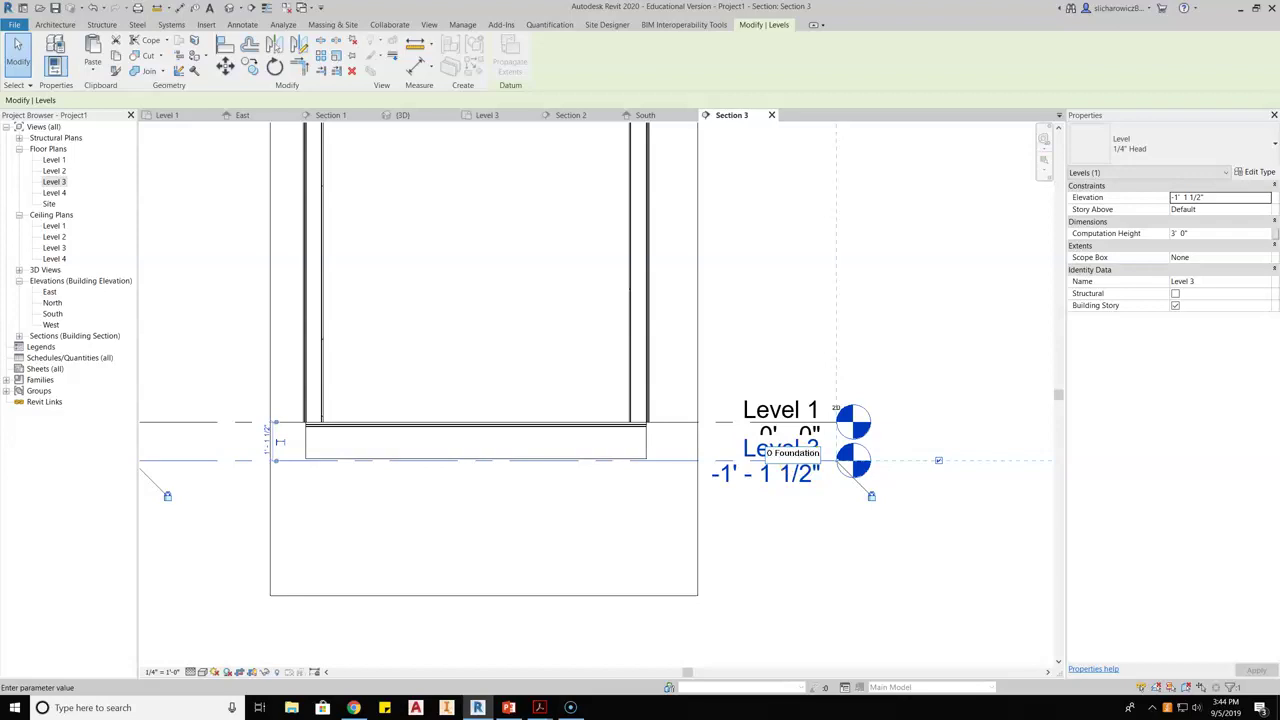
{"action": "left_click", "coordinate": [788, 492]}
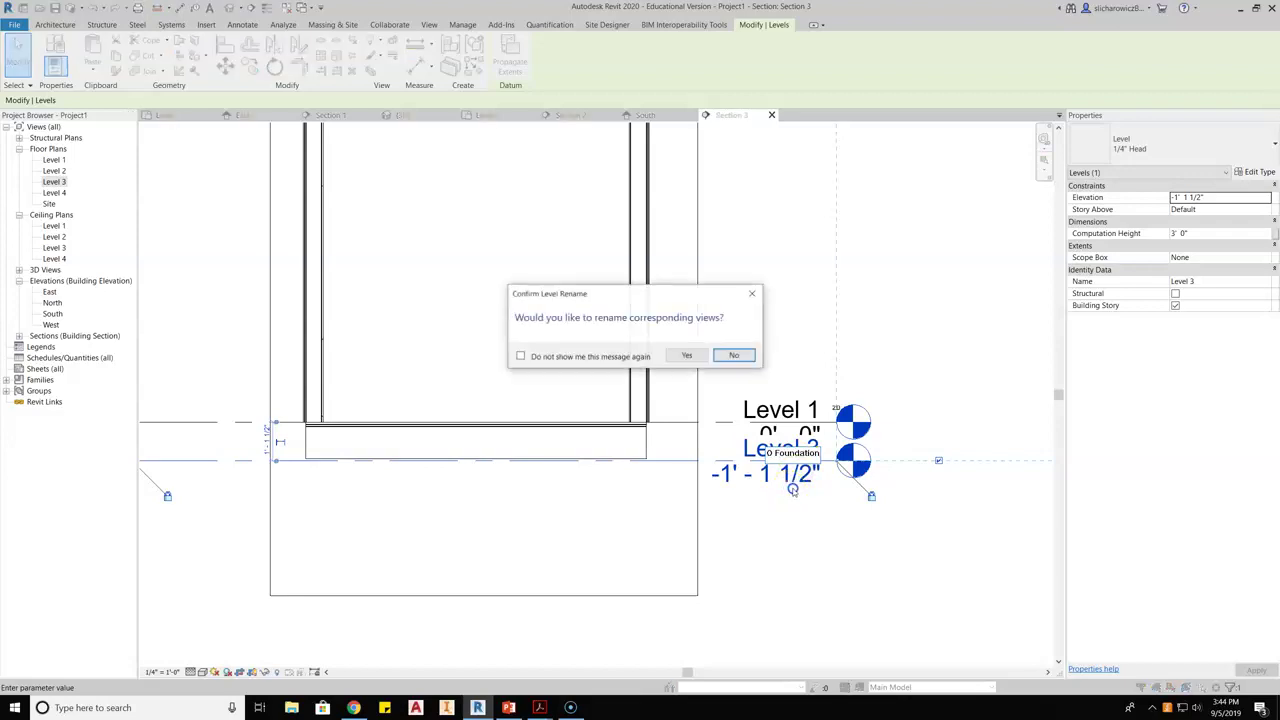
{"action": "left_click", "coordinate": [688, 356]}
{"action": "left_click", "coordinate": [623, 491]}
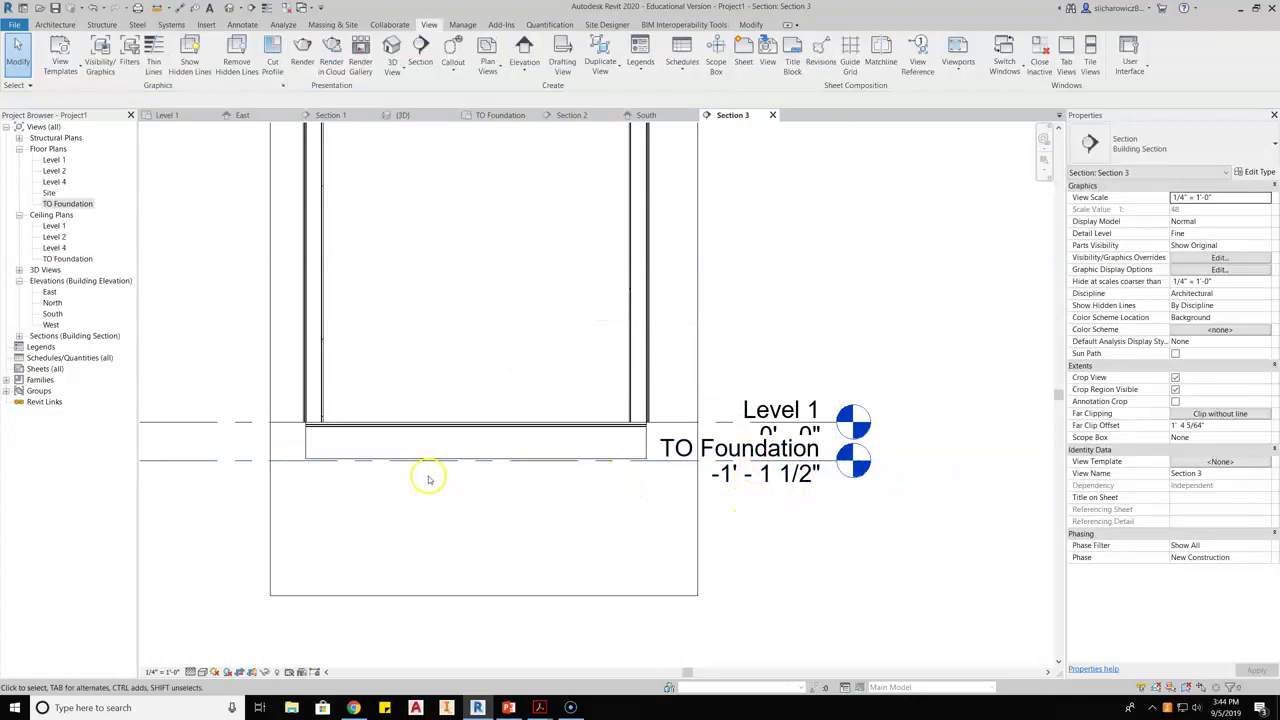
{"action": "middle_click_drag", "start_coordinate": [429, 479], "coordinate": [569, 487]}
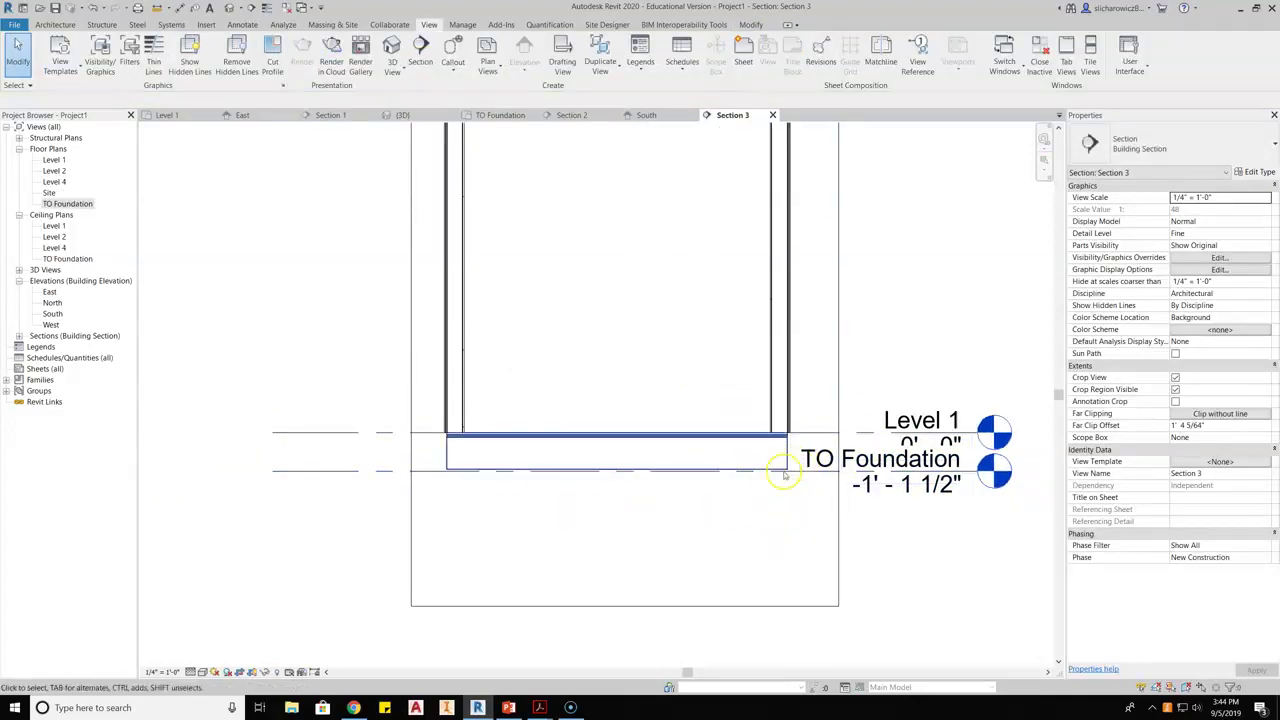
{"action": "scroll", "coordinate": [797, 468], "scroll_direction": "up", "scroll_amount": 5}
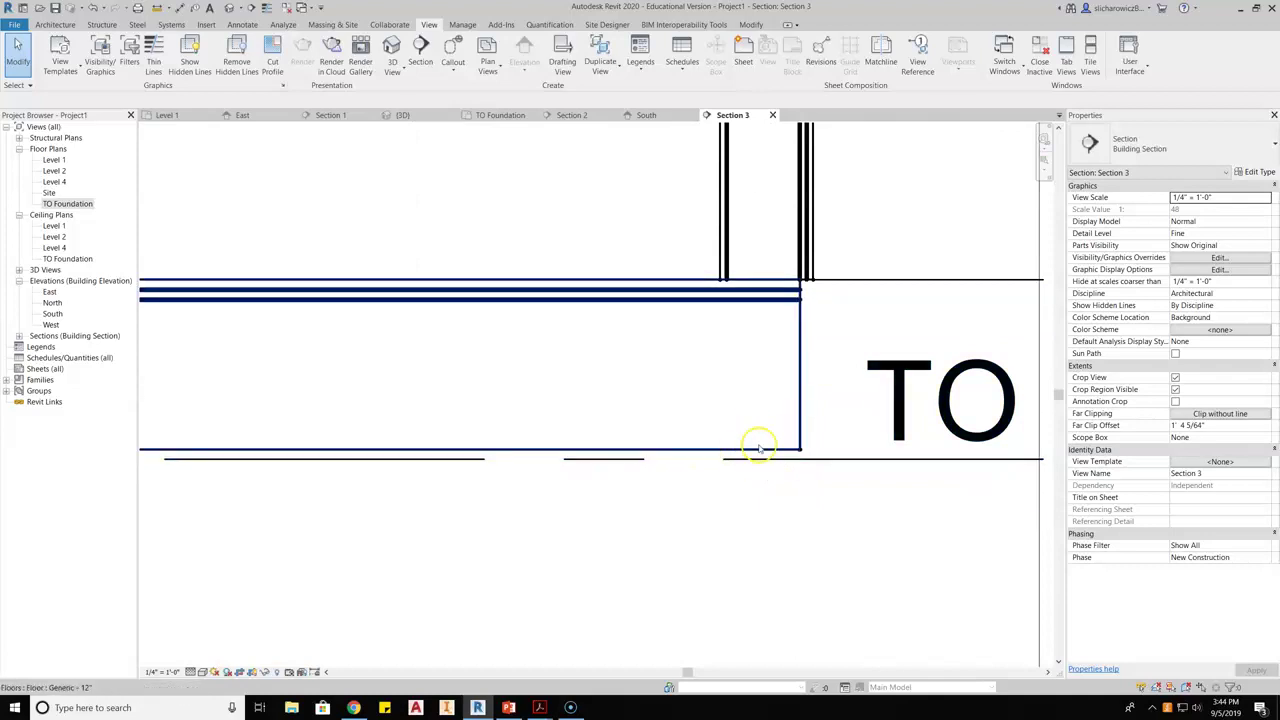
{"action": "scroll", "coordinate": [738, 455], "scroll_direction": "down", "scroll_amount": 3}
{"action": "middle_click_drag", "start_coordinate": [514, 449], "coordinate": [843, 429]}
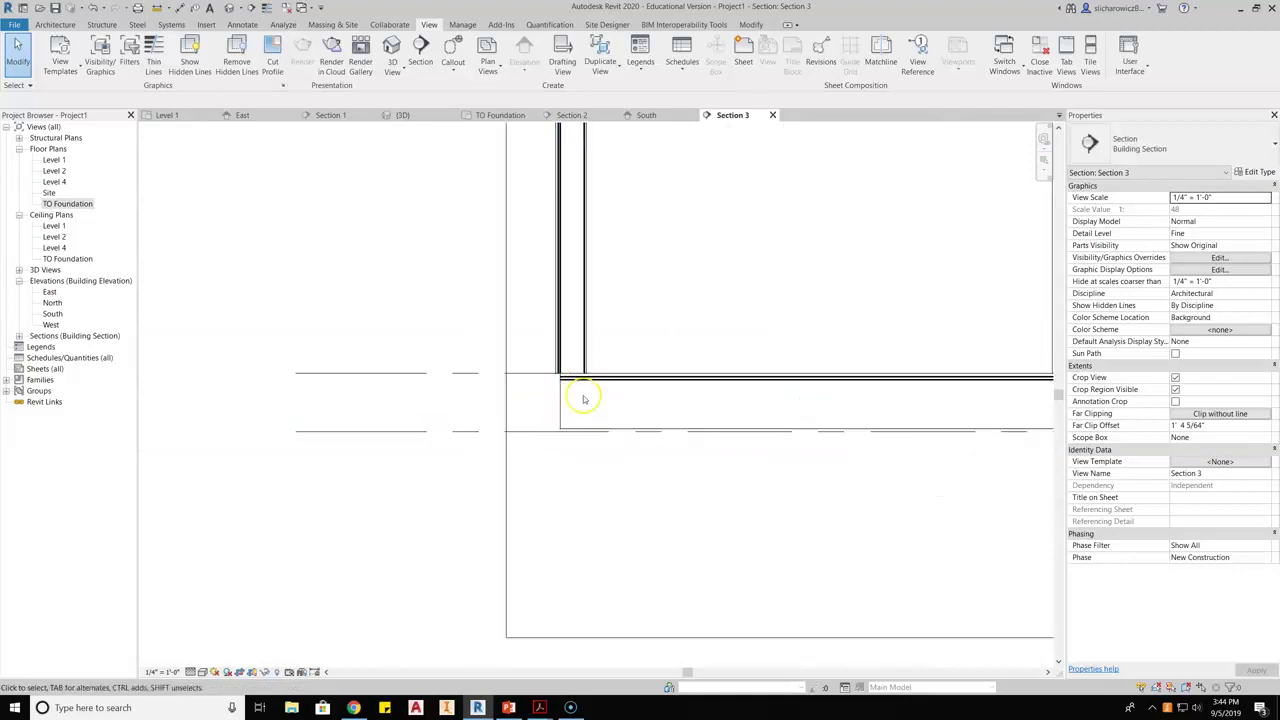
{"action": "scroll", "coordinate": [594, 391], "scroll_direction": "up", "scroll_amount": 3}
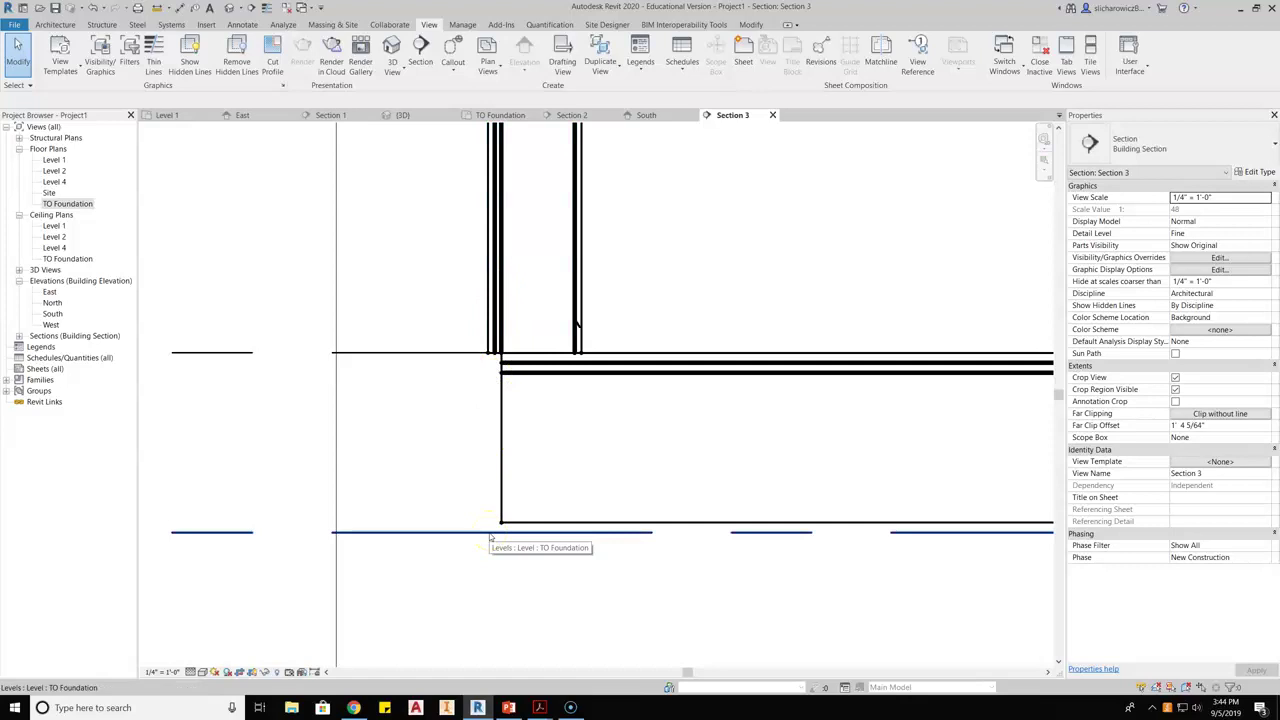
{"action": "scroll", "coordinate": [490, 537], "scroll_direction": "down", "scroll_amount": 3}
Step: Select all 2x6 OSB siding wall instances in the entire project
{"action": "left_click", "coordinate": [493, 420]}
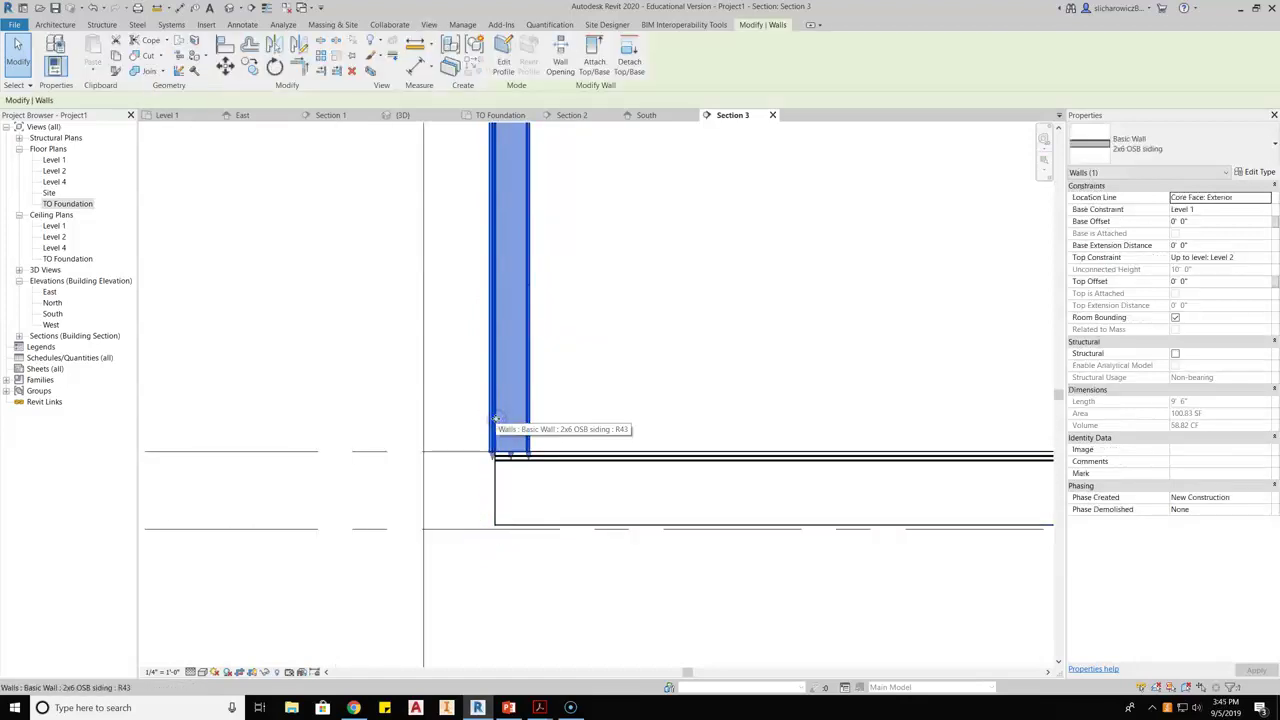
{"action": "scroll", "coordinate": [494, 420], "scroll_direction": "down", "scroll_amount": 2}
{"action": "right_click", "coordinate": [495, 420]}
{"action": "mouse_move", "coordinate": [597, 571]}
{"action": "left_click", "coordinate": [655, 580]}
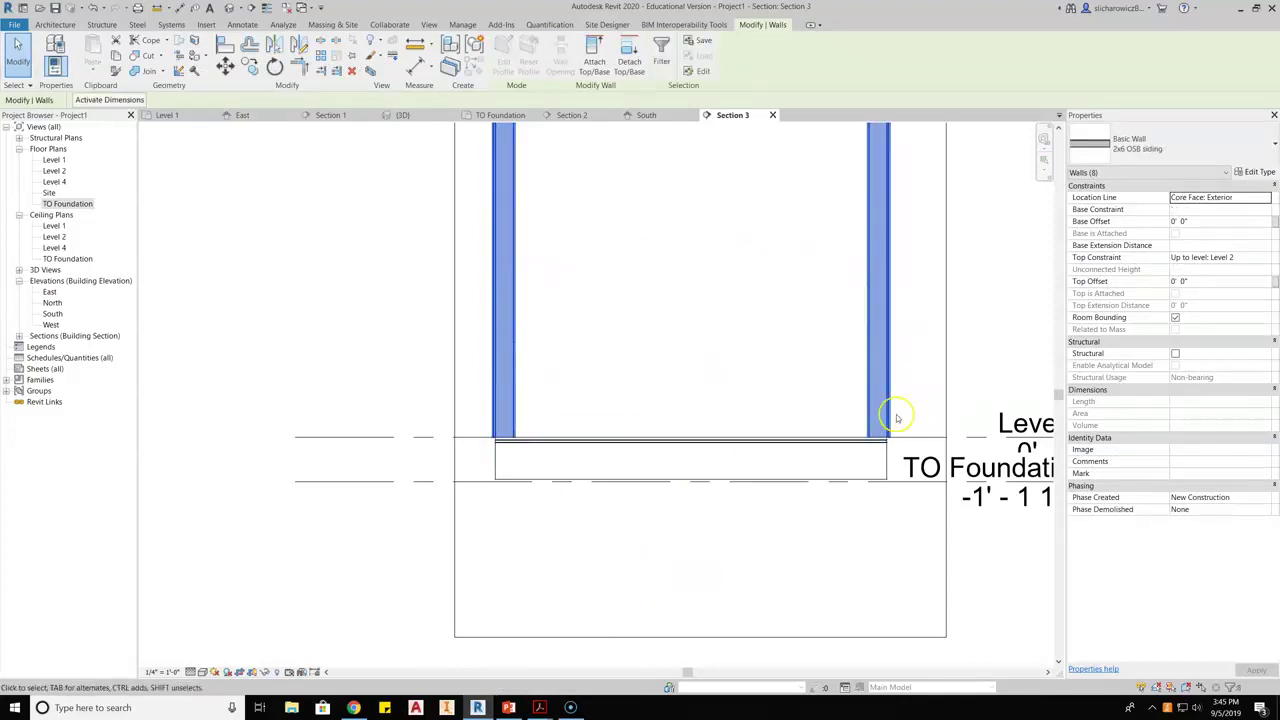
Step: Set the walls' Base Constraint to TO Foundation and apply
{"action": "left_click", "coordinate": [1238, 210]}
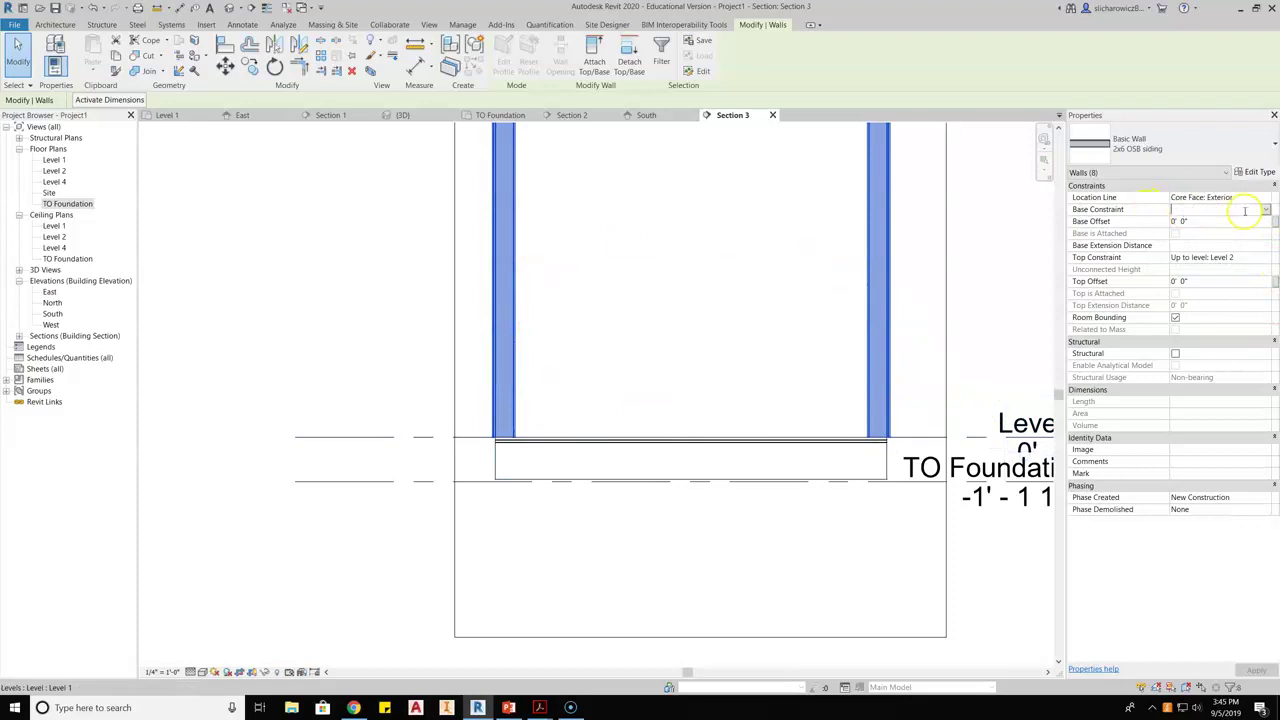
{"action": "left_click", "coordinate": [1265, 211]}
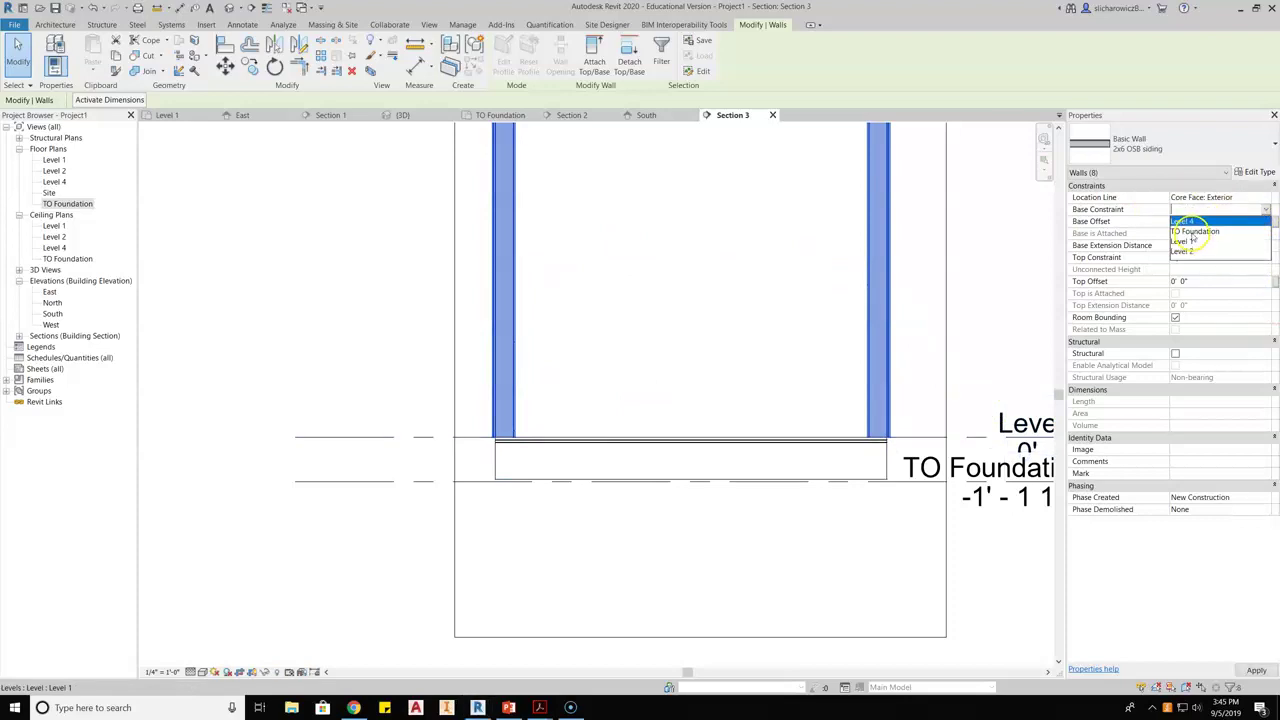
{"action": "left_click", "coordinate": [1195, 231]}
{"action": "left_click", "coordinate": [751, 345]}
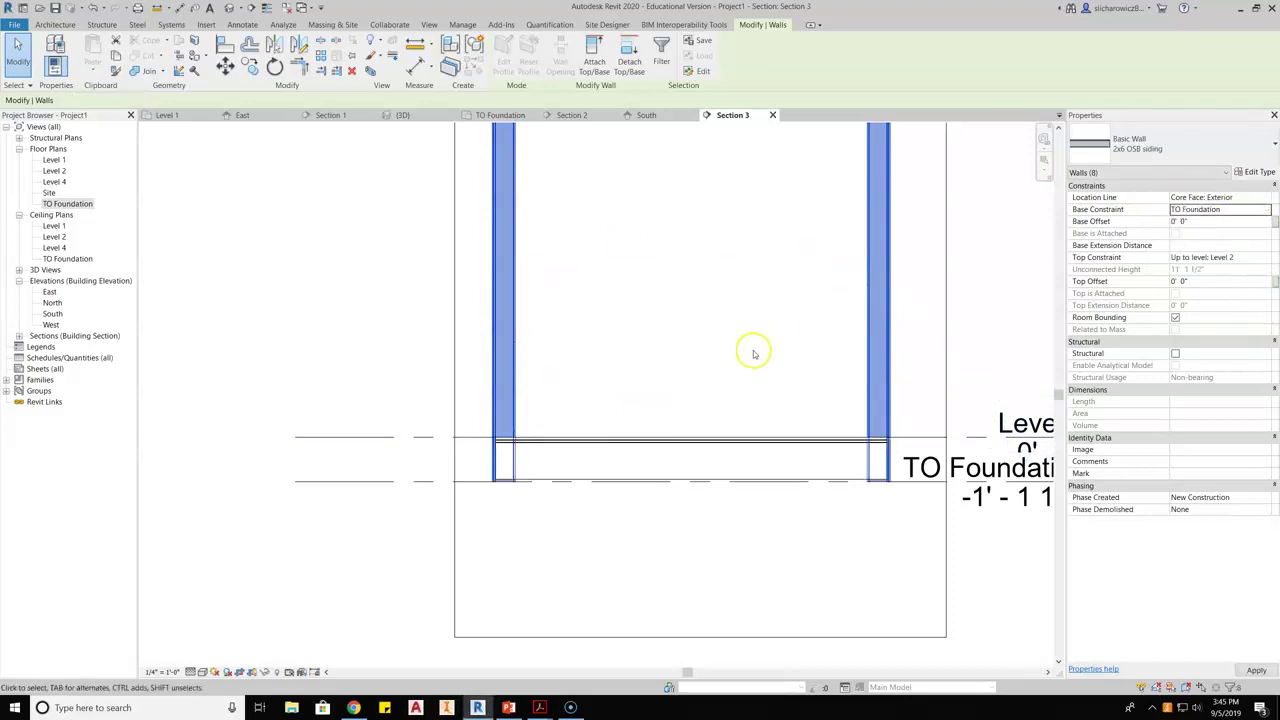
{"action": "left_click", "coordinate": [644, 363]}
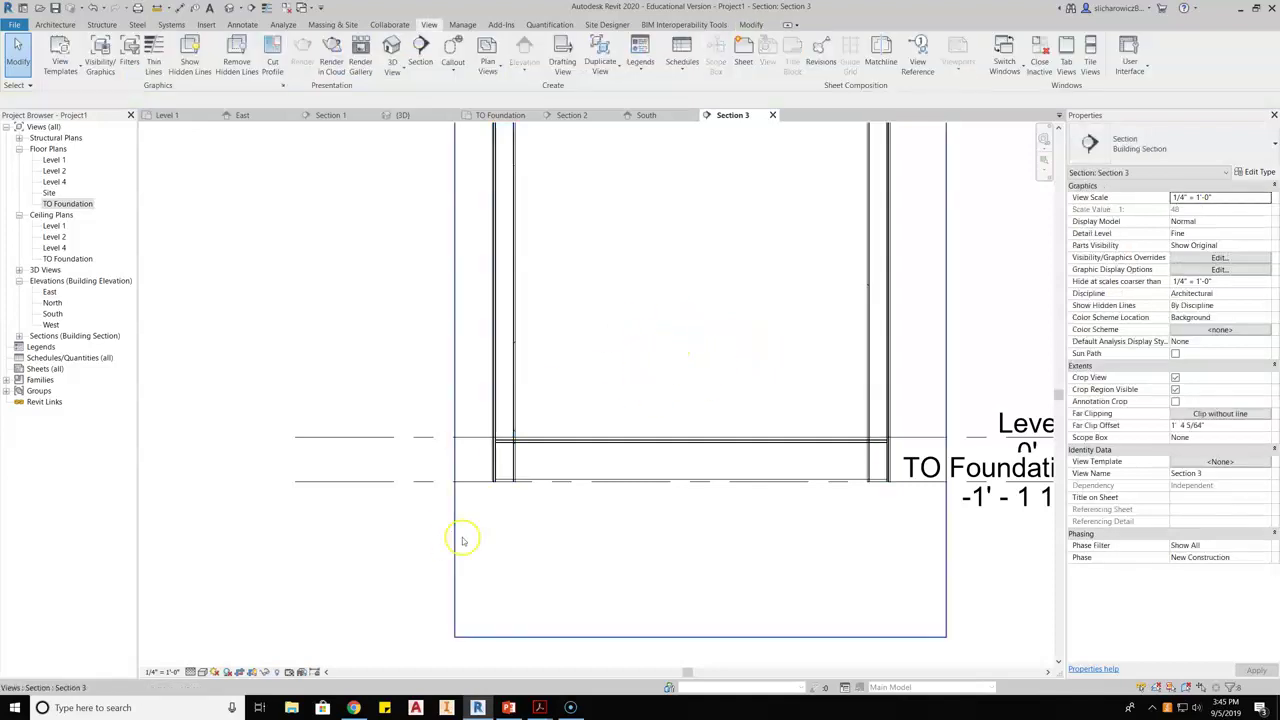
{"action": "scroll", "coordinate": [491, 457], "scroll_direction": "up", "scroll_amount": 2}
{"action": "scroll", "coordinate": [519, 493], "scroll_direction": "up", "scroll_amount": 3}
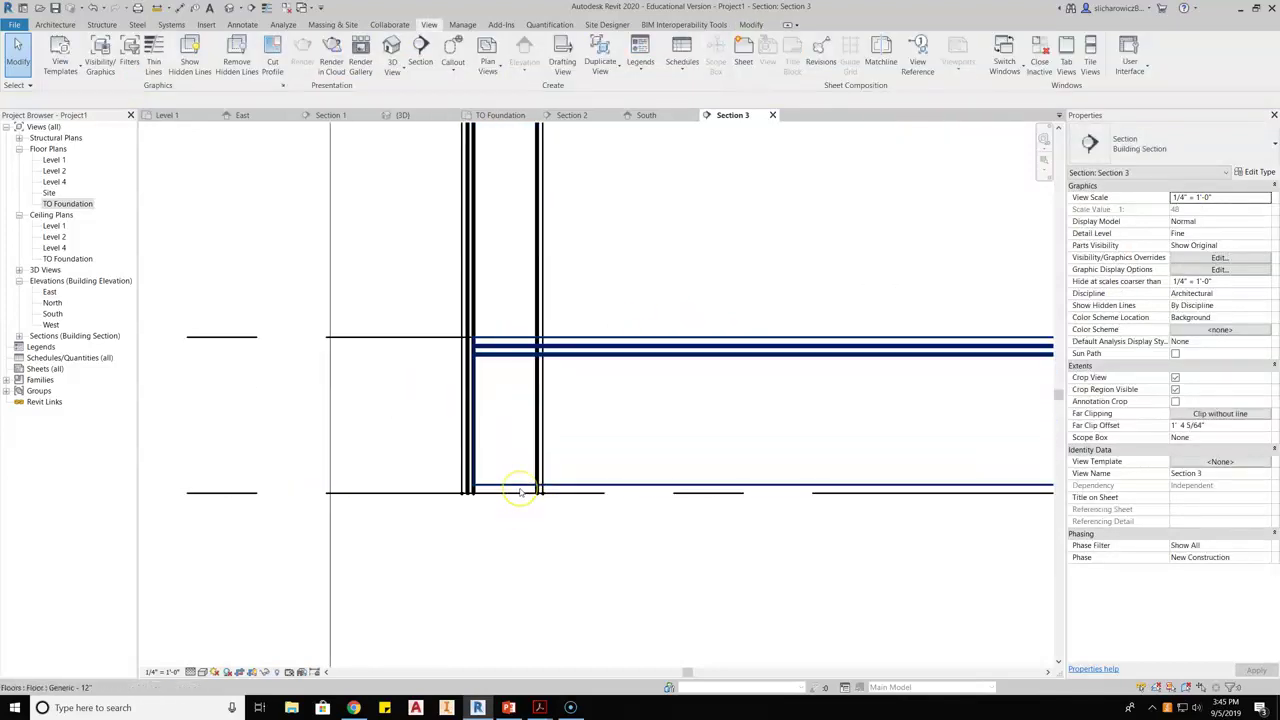
{"action": "scroll", "coordinate": [519, 493], "scroll_direction": "down", "scroll_amount": 3}
{"action": "scroll", "coordinate": [519, 493], "scroll_direction": "down", "scroll_amount": 2}
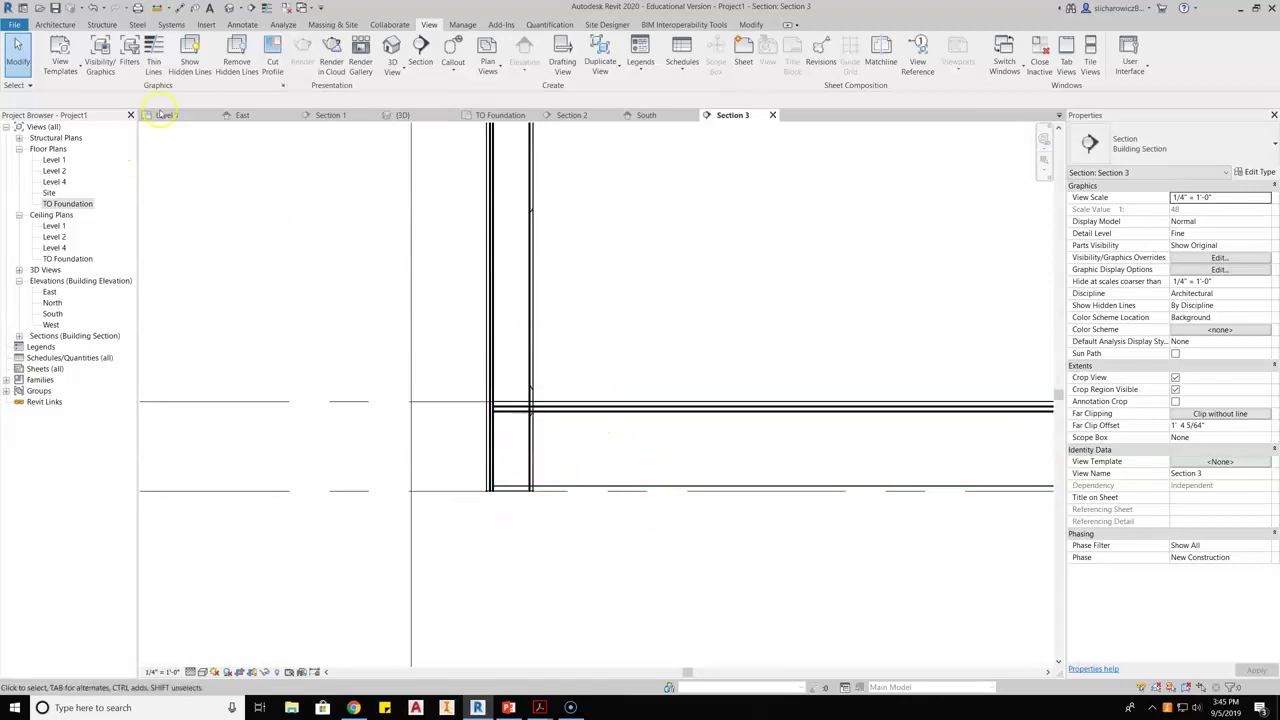
{"action": "left_click", "coordinate": [668, 452]}
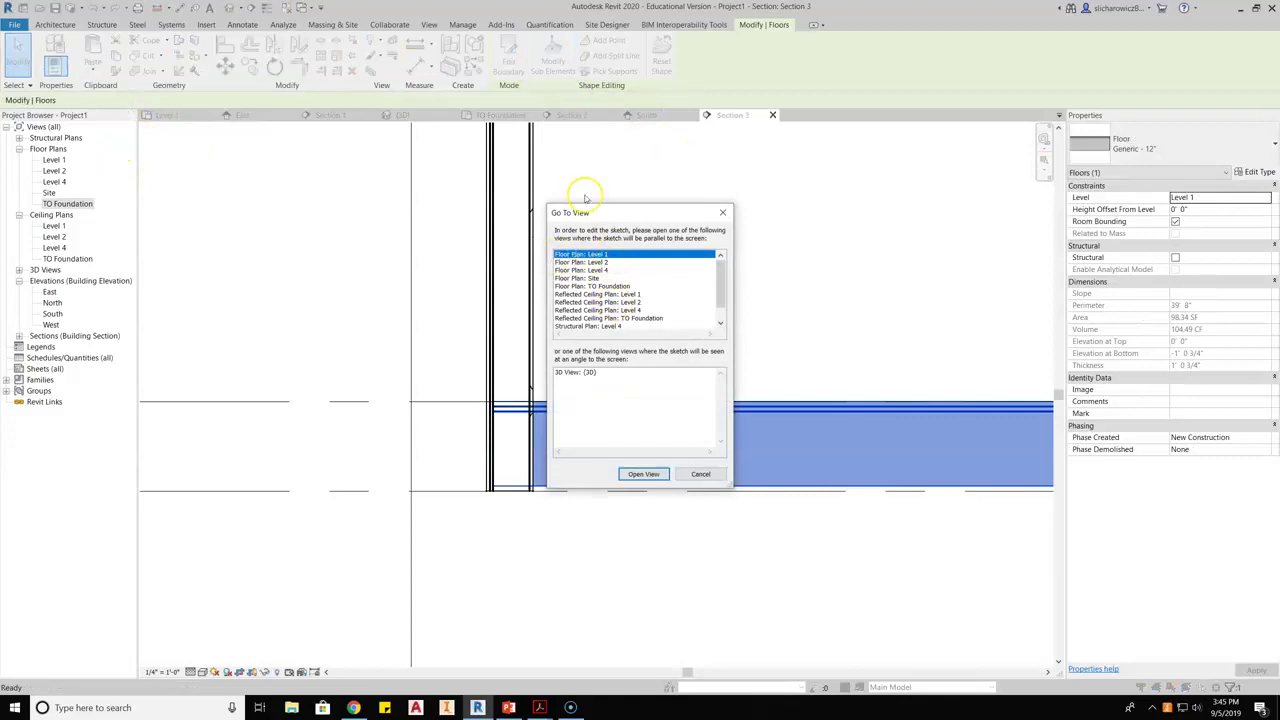
{"action": "left_click", "coordinate": [630, 475]}
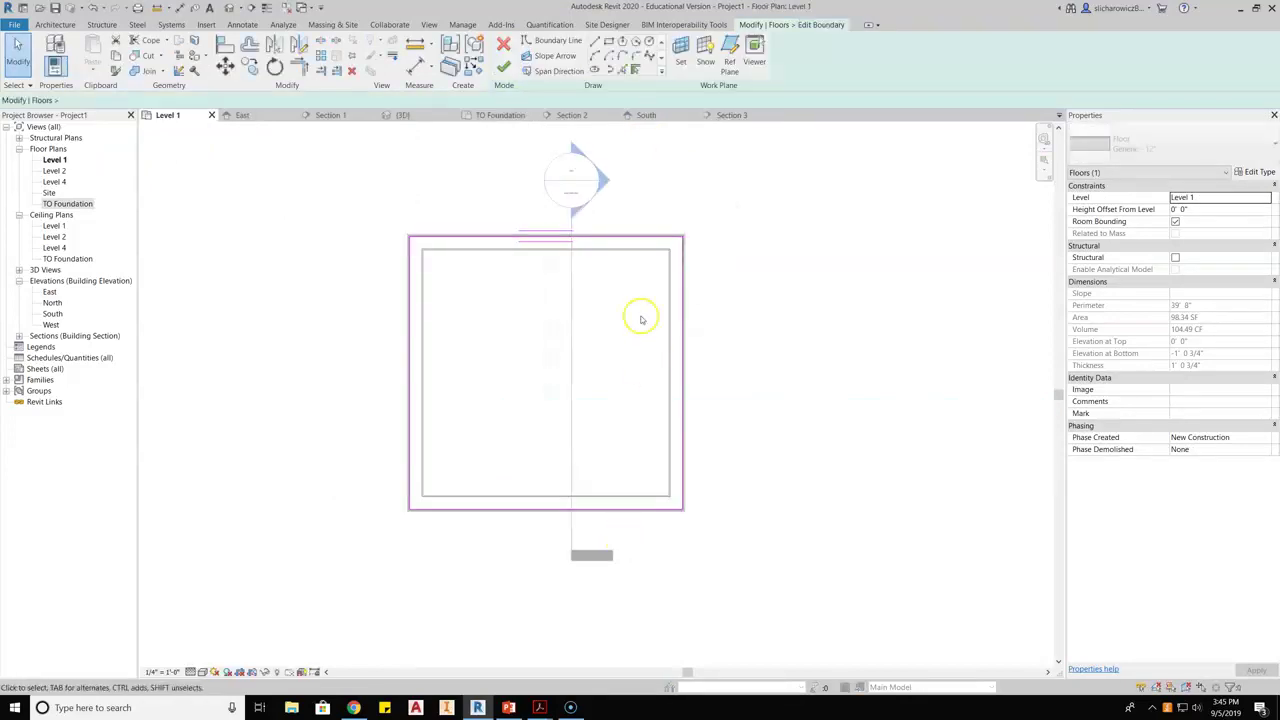
{"action": "scroll", "coordinate": [617, 243], "scroll_direction": "up", "scroll_amount": 5}
{"action": "left_click", "coordinate": [655, 223]}
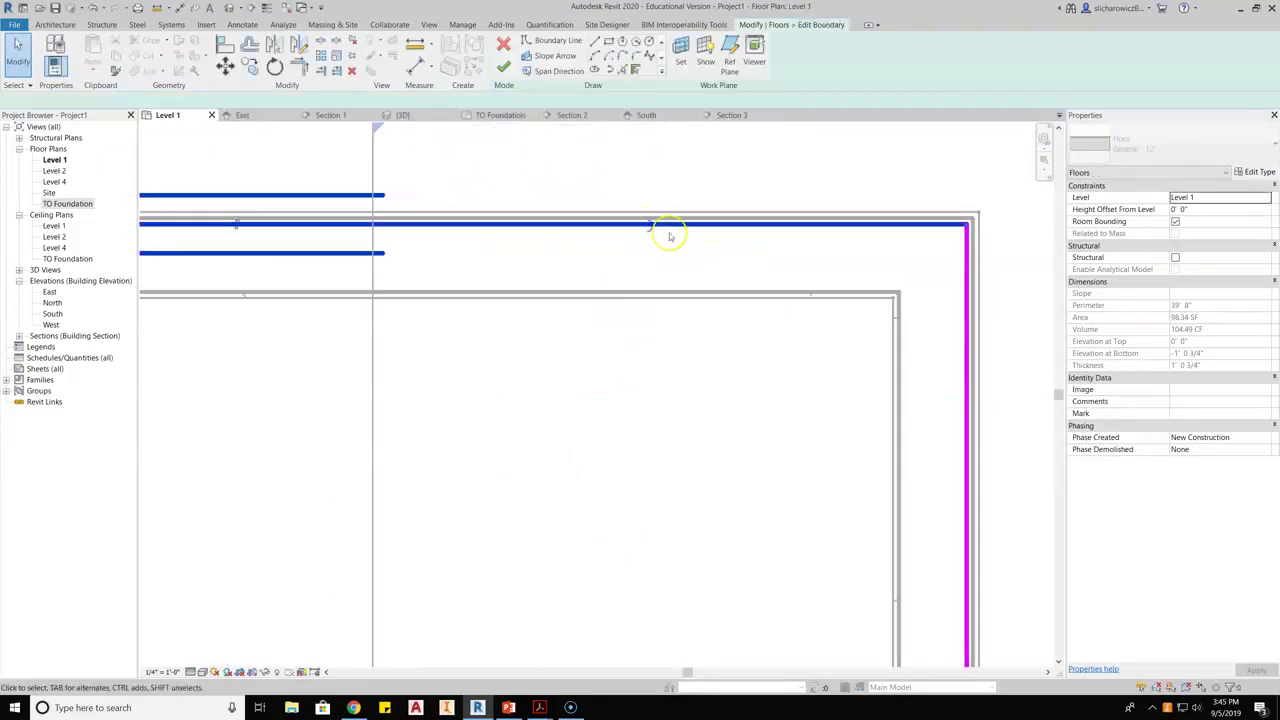
{"action": "mouse_move", "coordinate": [665, 226]}
{"action": "left_mouse_down"}
{"action": "mouse_move", "coordinate": [666, 208]}
{"action": "mouse_move", "coordinate": [671, 306]}
{"action": "mouse_move", "coordinate": [676, 294]}
{"action": "left_mouse_up"}
{"action": "left_click", "coordinate": [680, 380]}
{"action": "left_click", "coordinate": [503, 66]}
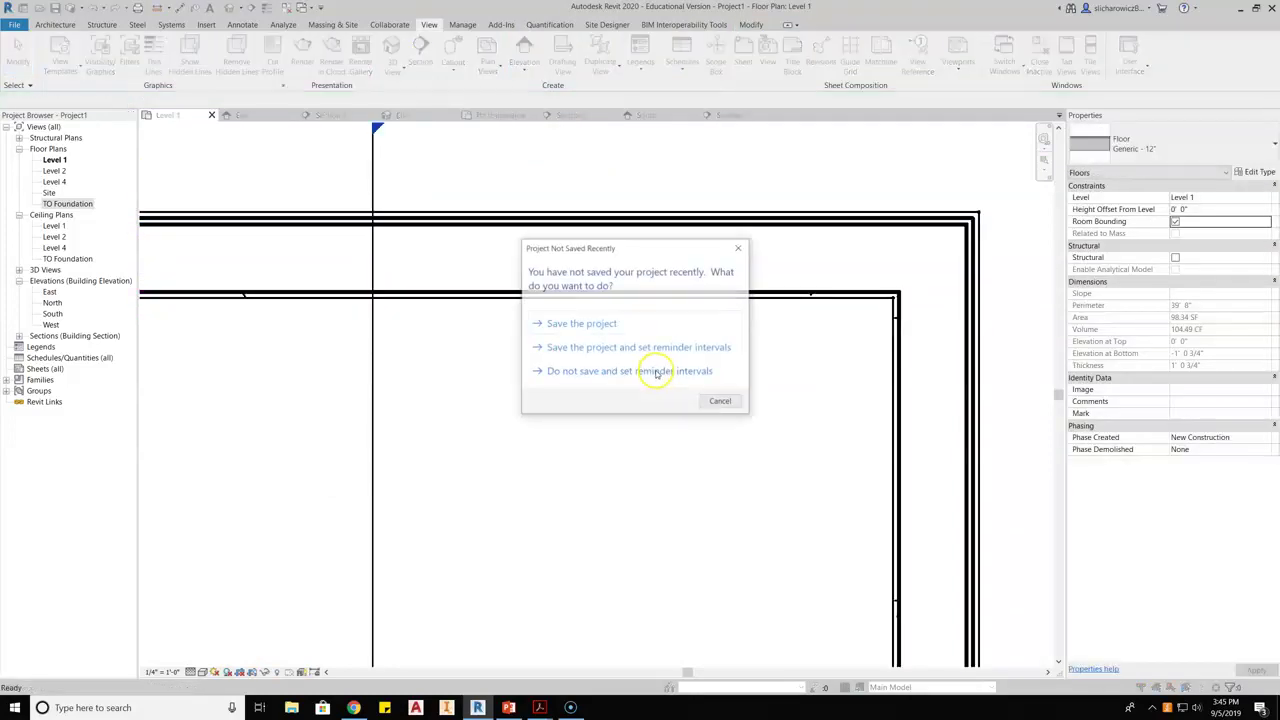
{"action": "left_click", "coordinate": [721, 403]}
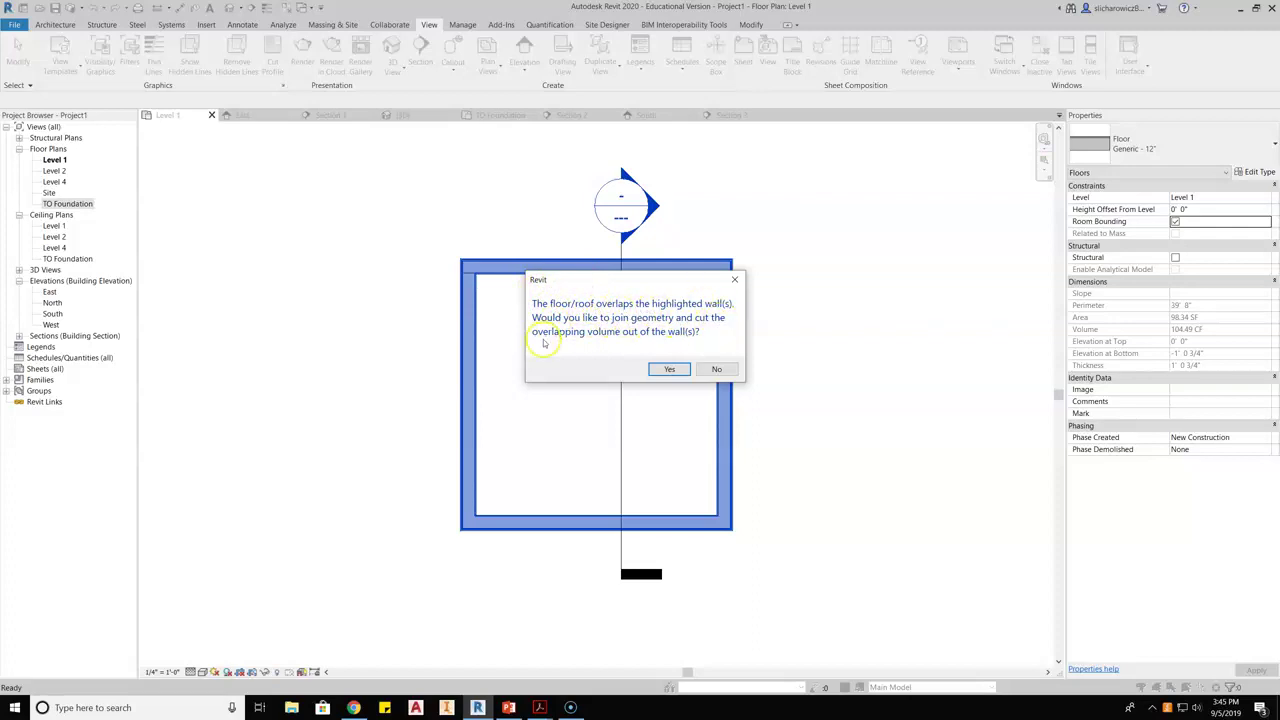
{"action": "left_click", "coordinate": [670, 370]}
{"action": "scroll", "coordinate": [673, 365], "scroll_direction": "up", "scroll_amount": 5}
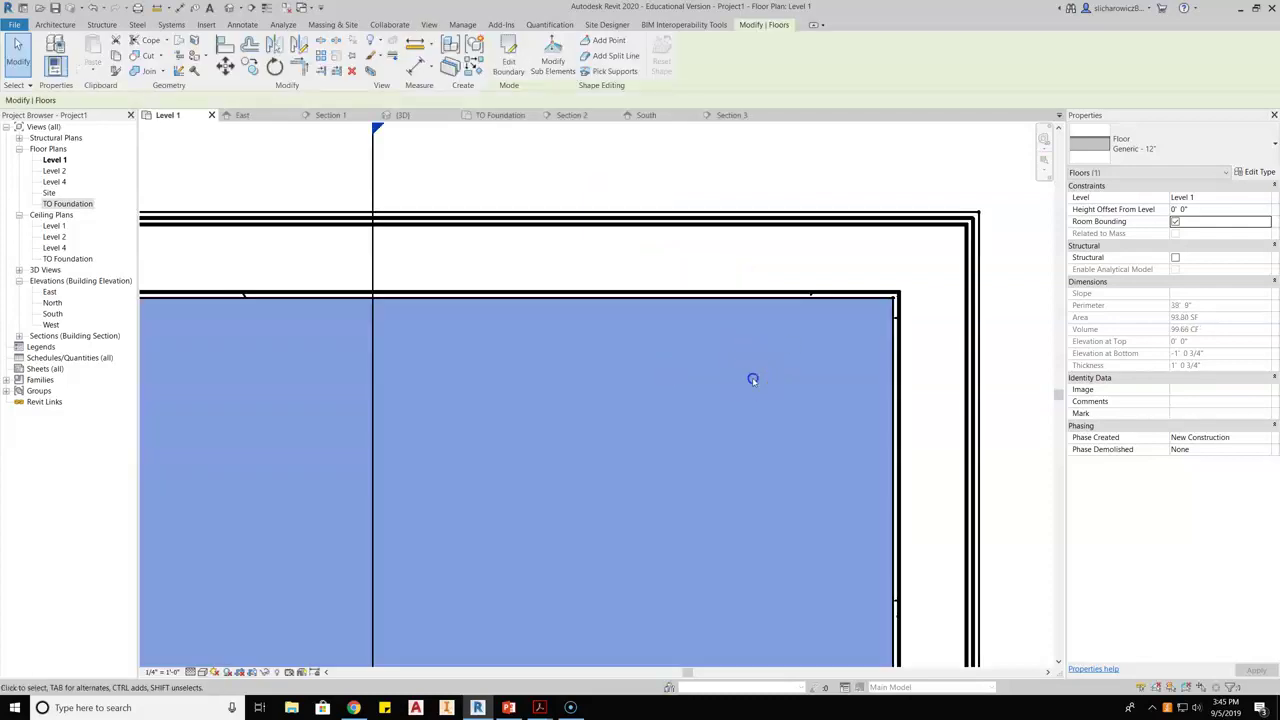
{"action": "key", "text": "Escape"}
{"action": "scroll", "coordinate": [690, 375], "scroll_direction": "down", "scroll_amount": 6}
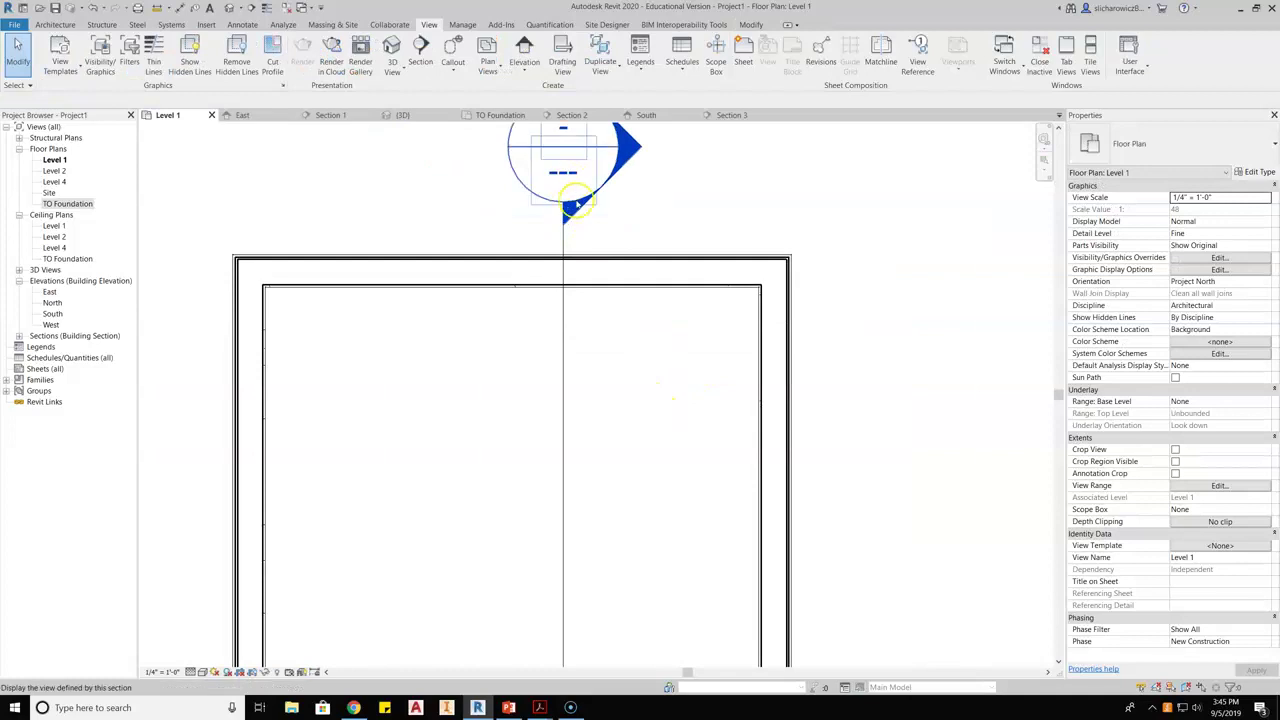
{"action": "double_click", "coordinate": [578, 204]}
{"action": "left_click", "coordinate": [607, 413]}
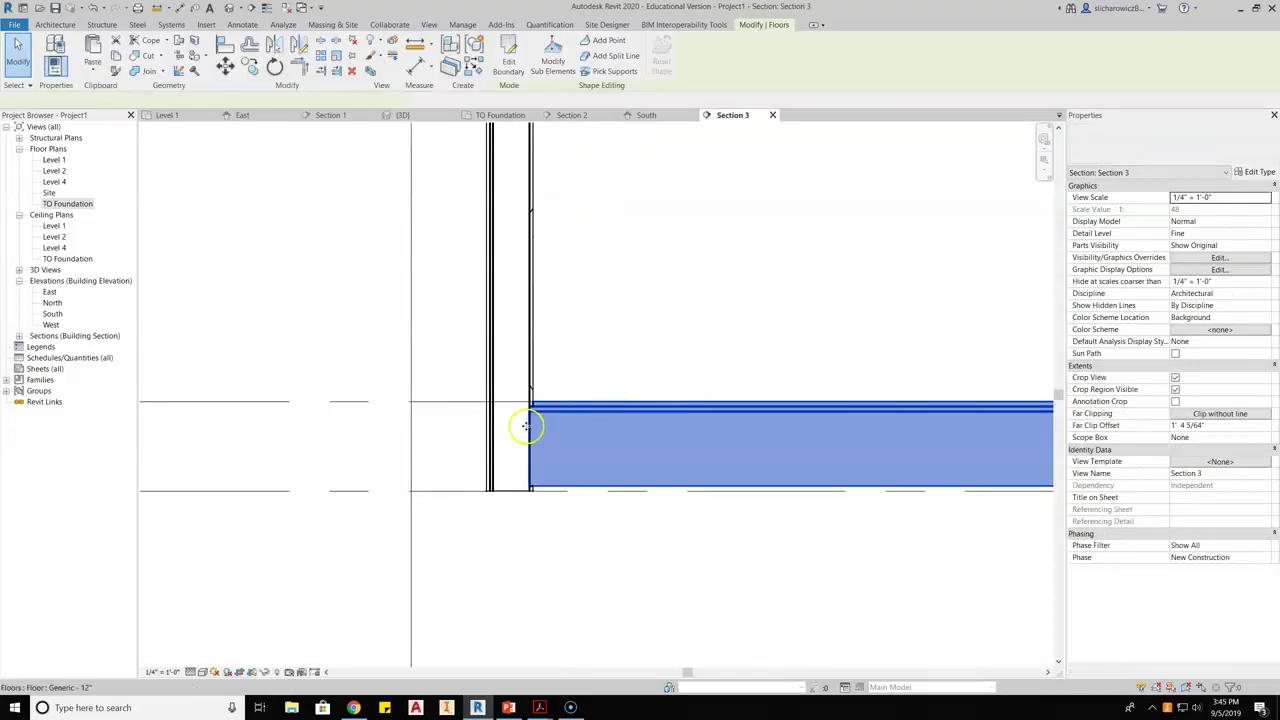
{"action": "scroll", "coordinate": [612, 412], "scroll_direction": "down", "scroll_amount": 2}
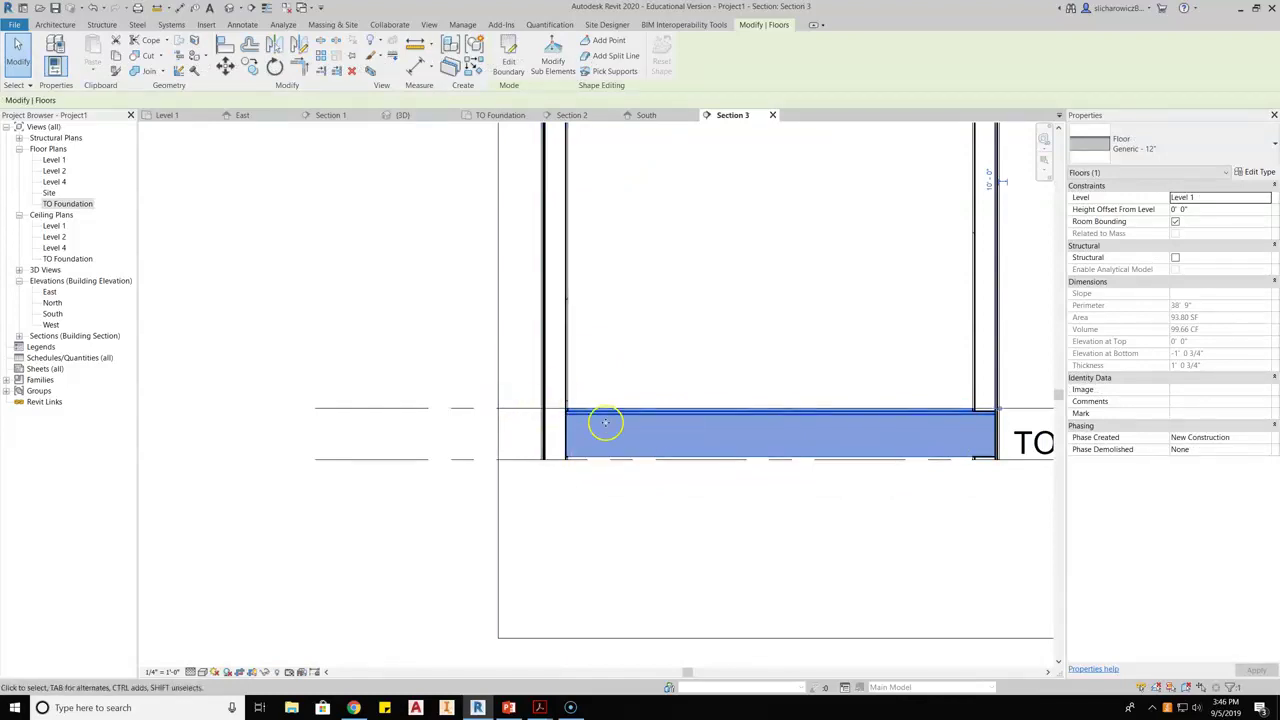
{"action": "scroll", "coordinate": [621, 440], "scroll_direction": "up", "scroll_amount": 2}
{"action": "middle_click_drag", "start_coordinate": [735, 430], "coordinate": [430, 423]}
{"action": "scroll", "coordinate": [842, 388], "scroll_direction": "up", "scroll_amount": 2}
{"action": "scroll", "coordinate": [842, 388], "scroll_direction": "up", "scroll_amount": 1}
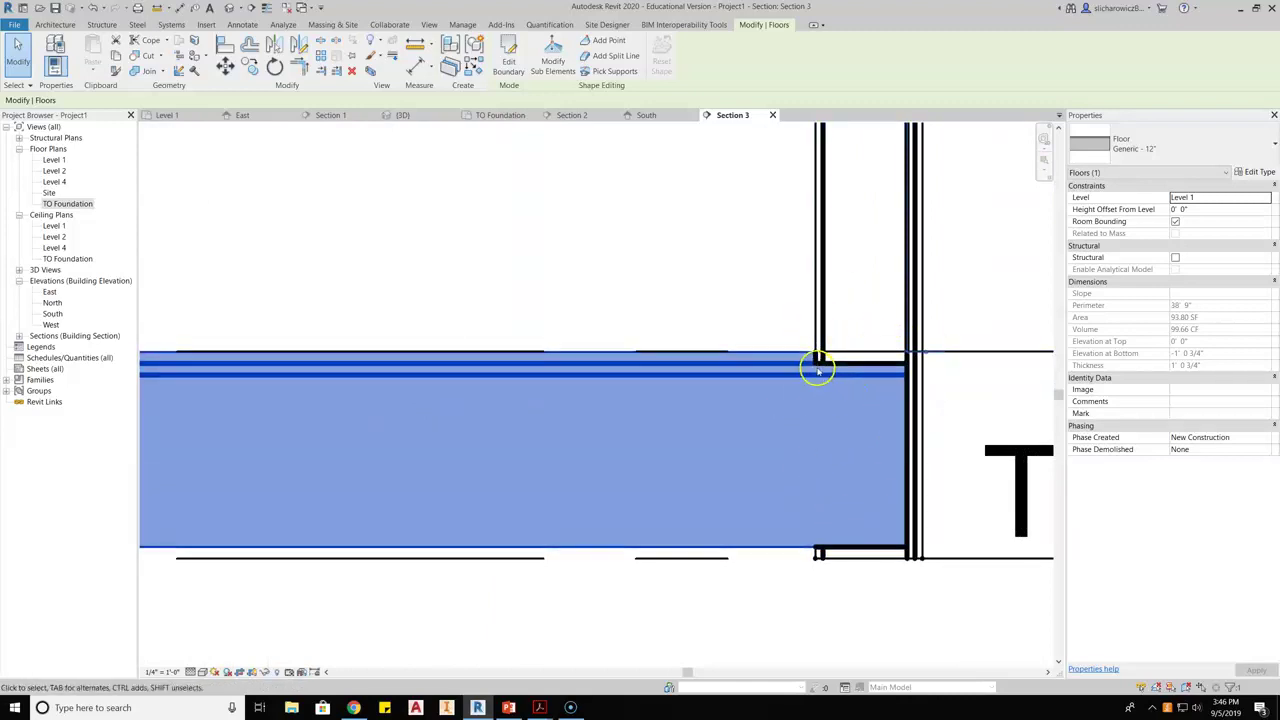
{"action": "scroll", "coordinate": [816, 368], "scroll_direction": "up", "scroll_amount": 2}
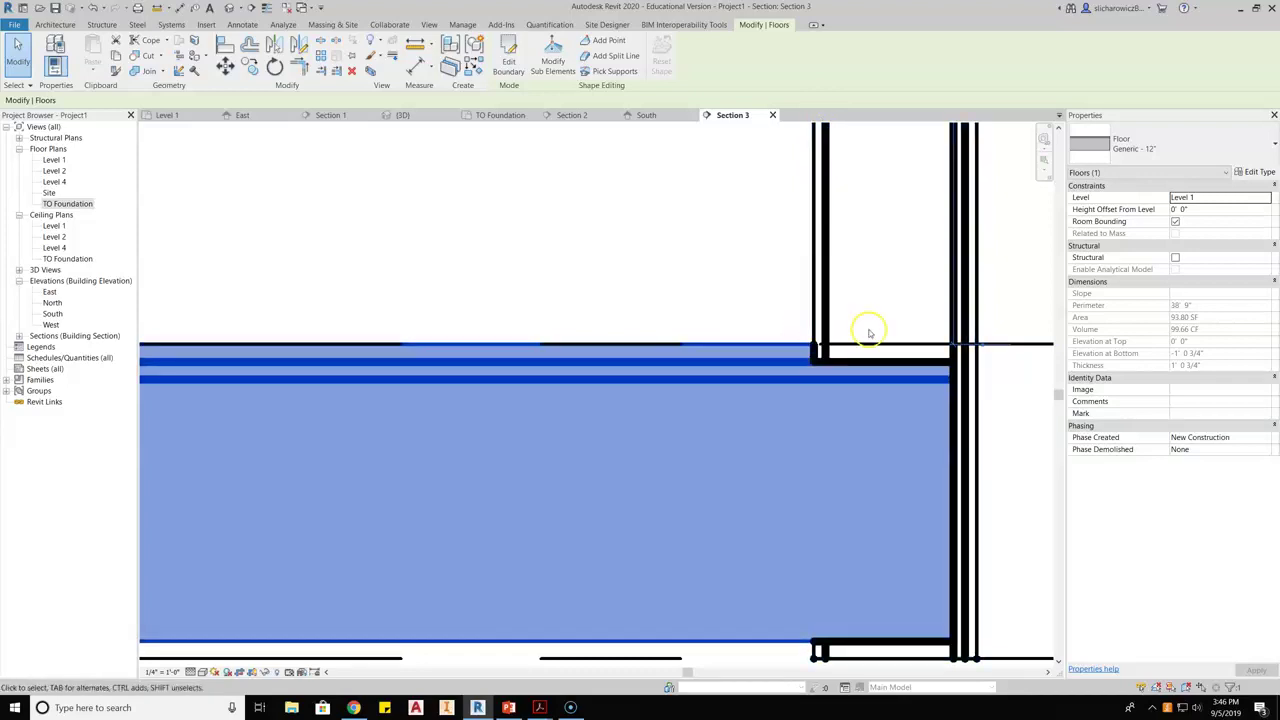
{"action": "scroll", "coordinate": [740, 290], "scroll_direction": "up", "scroll_amount": 4}
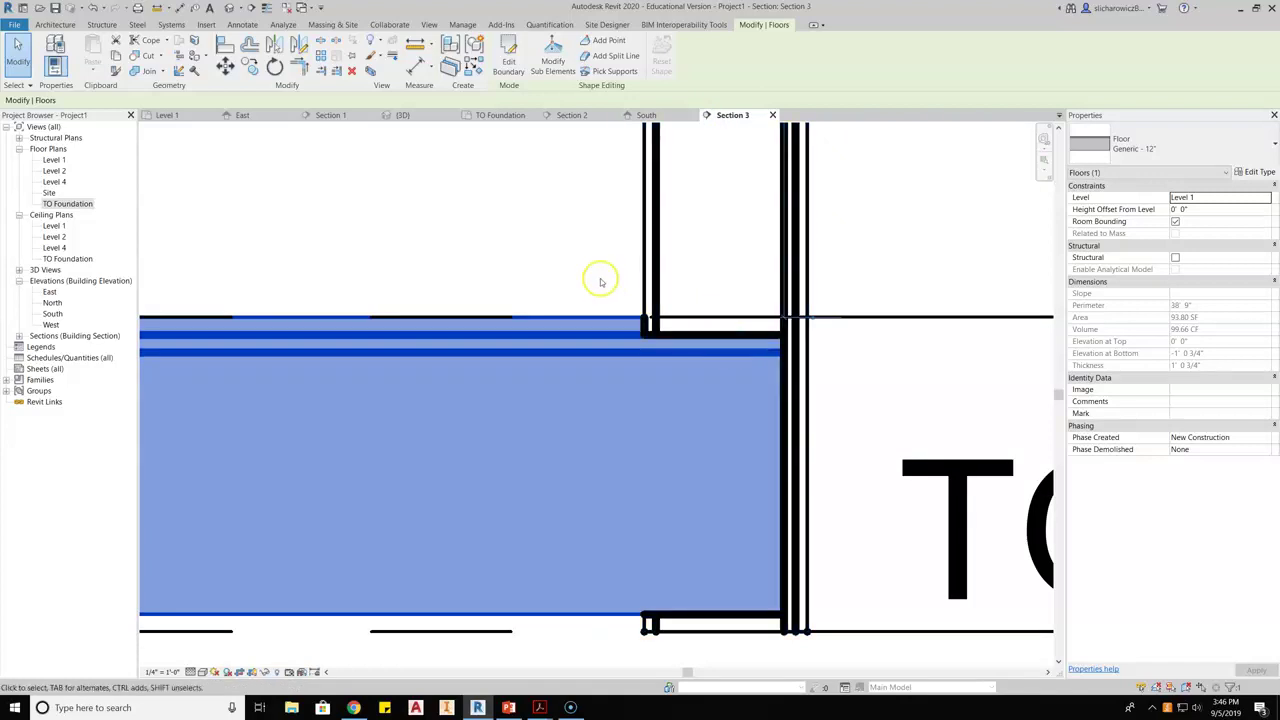
{"action": "scroll", "coordinate": [790, 263], "scroll_direction": "down", "scroll_amount": 2}
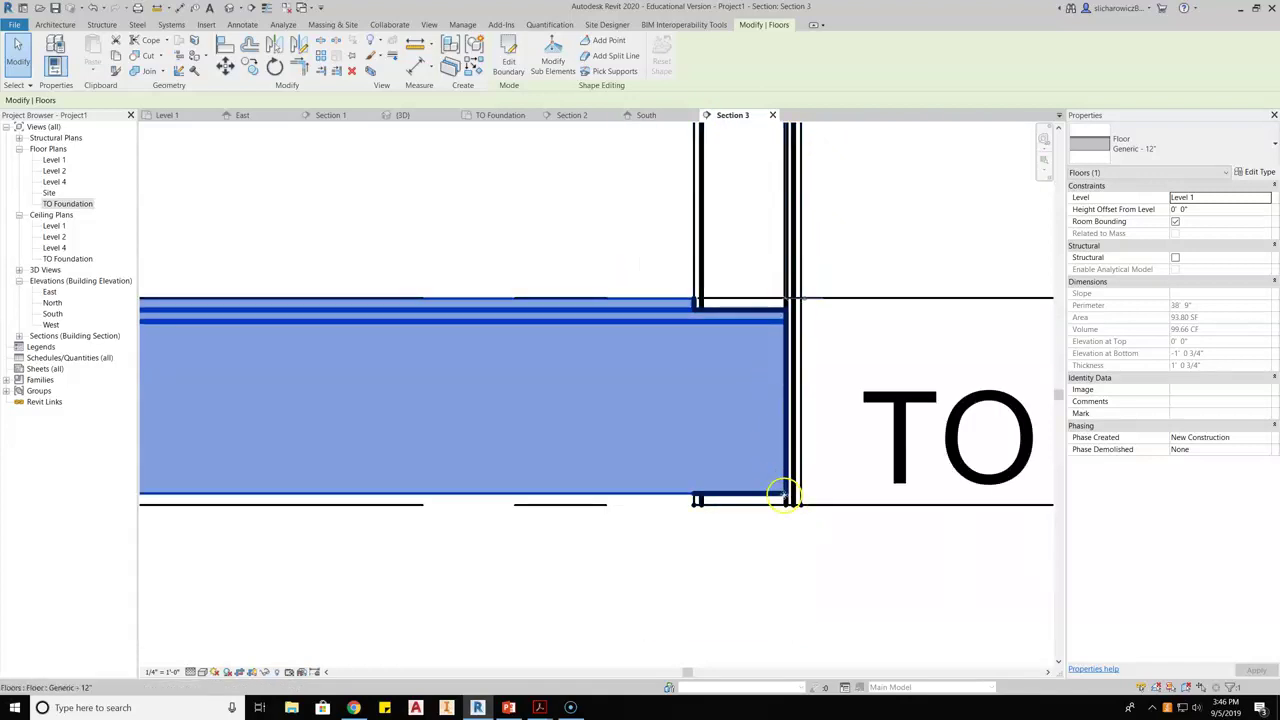
{"action": "scroll", "coordinate": [855, 505], "scroll_direction": "up", "scroll_amount": 2}
{"action": "scroll", "coordinate": [846, 497], "scroll_direction": "down", "scroll_amount": 3}
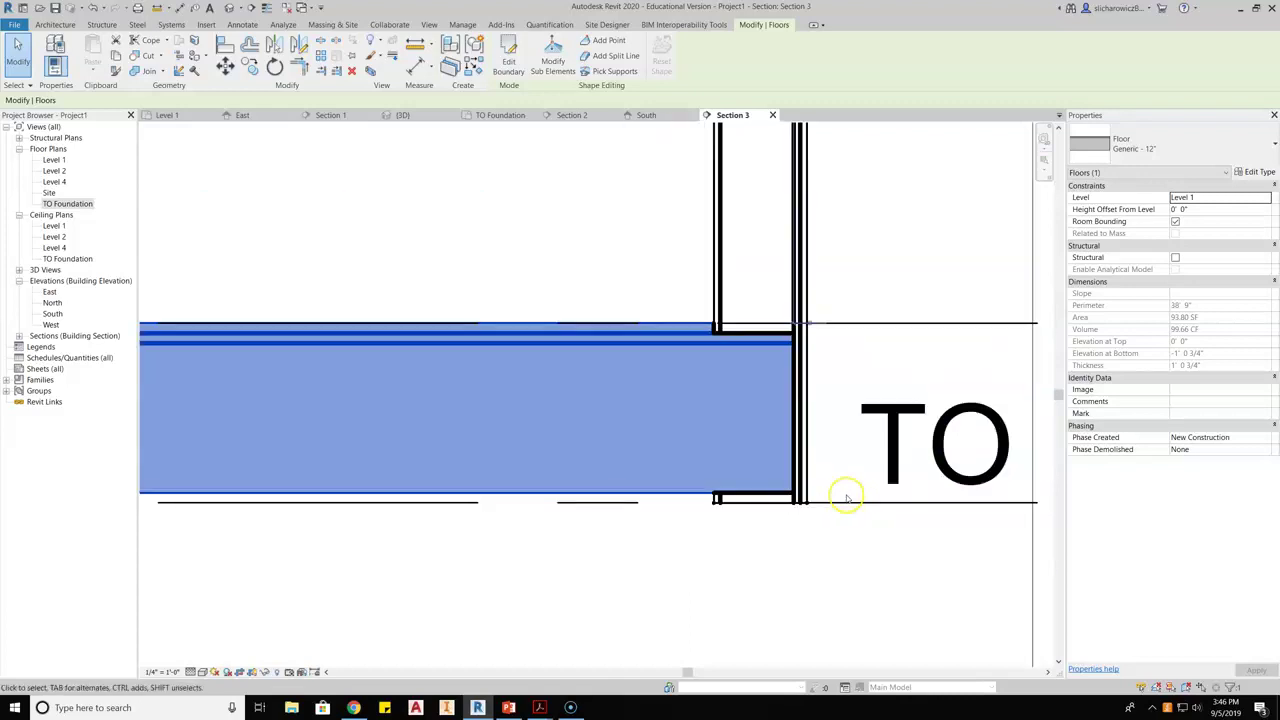
{"action": "scroll", "coordinate": [846, 497], "scroll_direction": "down", "scroll_amount": 3}
{"action": "scroll", "coordinate": [590, 450], "scroll_direction": "up", "scroll_amount": 3}
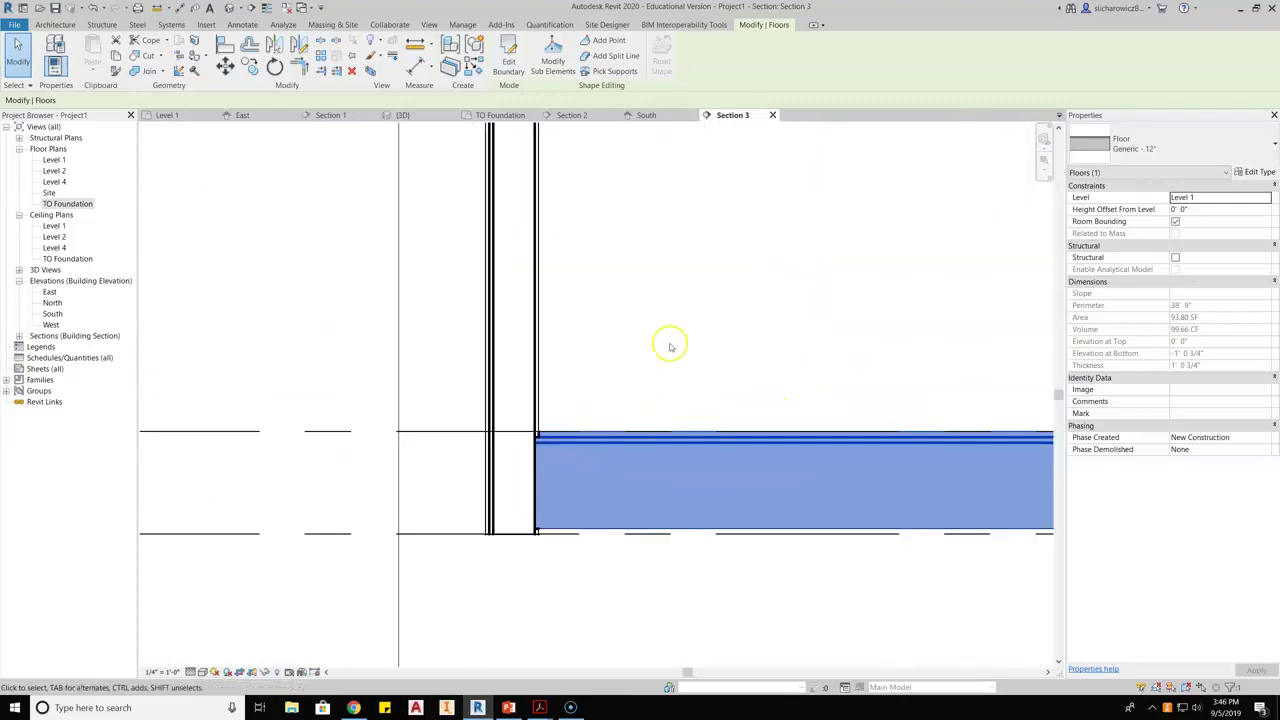
Step: In the Level 1 plan, drag the floor's top boundary out into the wall and finish
{"action": "left_click", "coordinate": [508, 60]}
{"action": "left_click", "coordinate": [643, 473]}
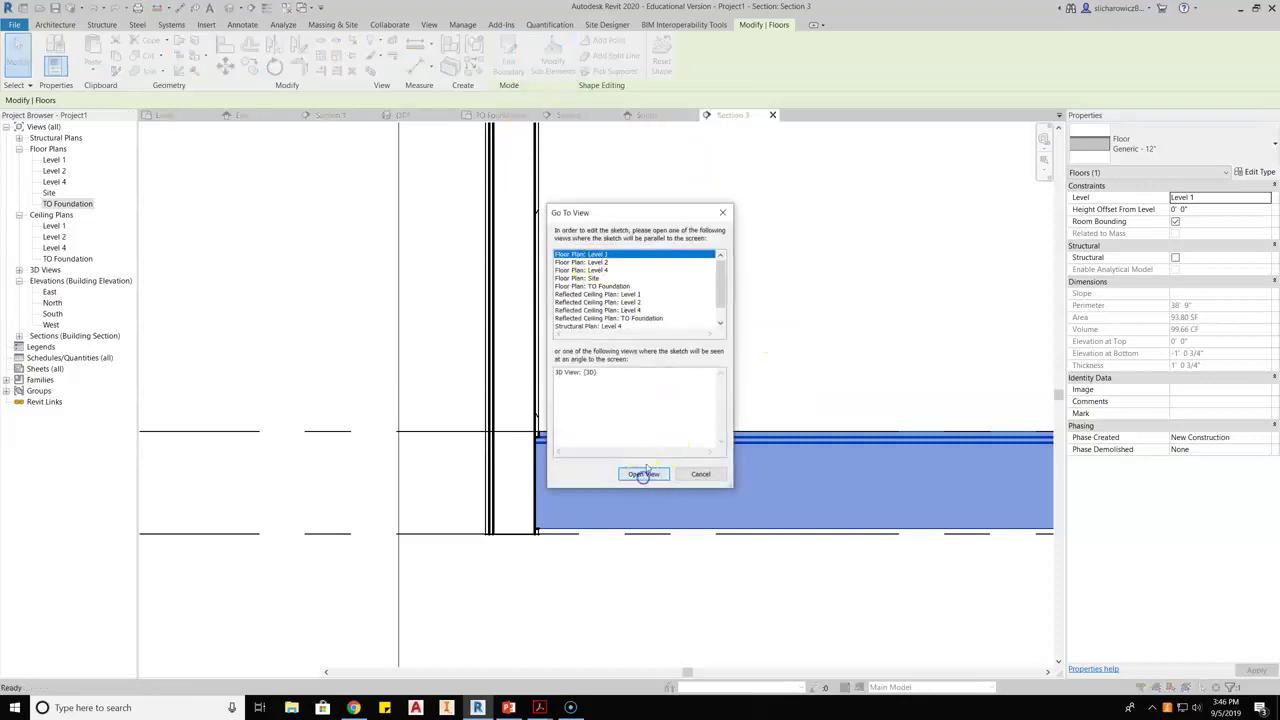
{"action": "left_click", "coordinate": [740, 288]}
{"action": "left_click_drag", "start_coordinate": [734, 289], "coordinate": [737, 214]}
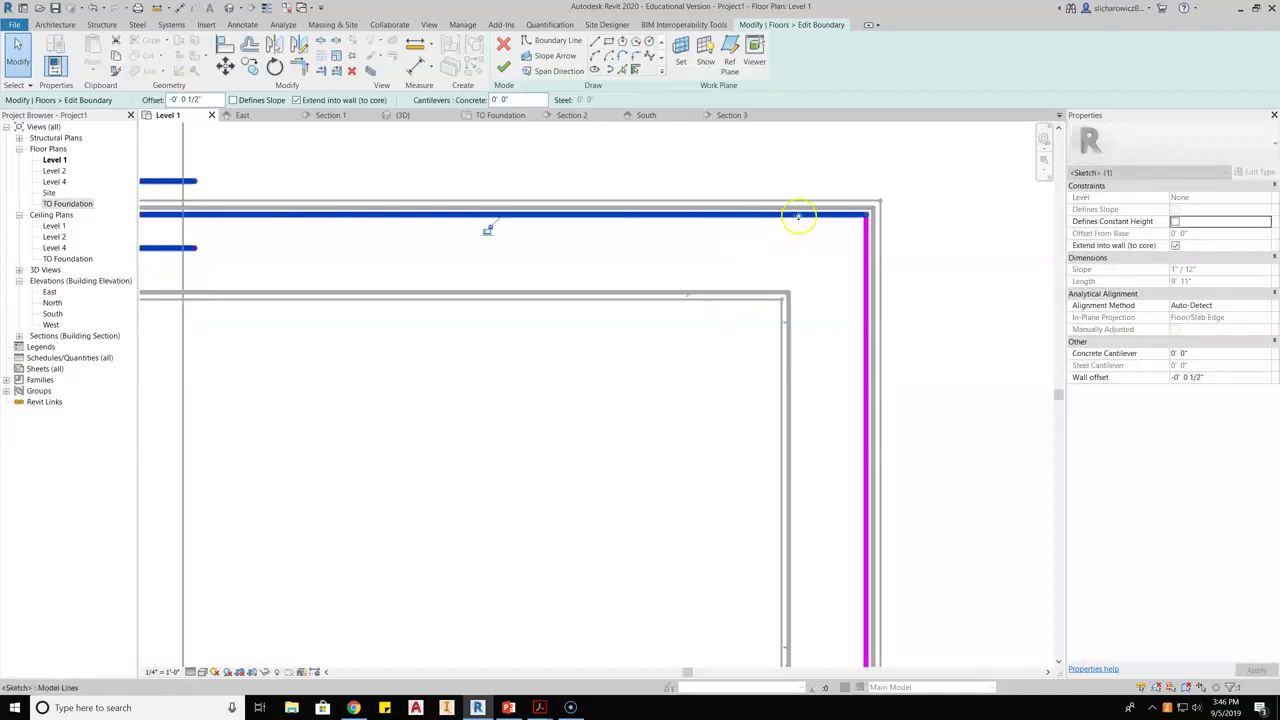
{"action": "left_click", "coordinate": [777, 263]}
{"action": "left_click", "coordinate": [500, 67]}
Step: Reopen Section 3 and frame the wall-and-floor corner
{"action": "scroll", "coordinate": [615, 443], "scroll_direction": "down", "scroll_amount": 5}
{"action": "key", "text": "Escape"}
{"action": "double_click", "coordinate": [531, 254]}
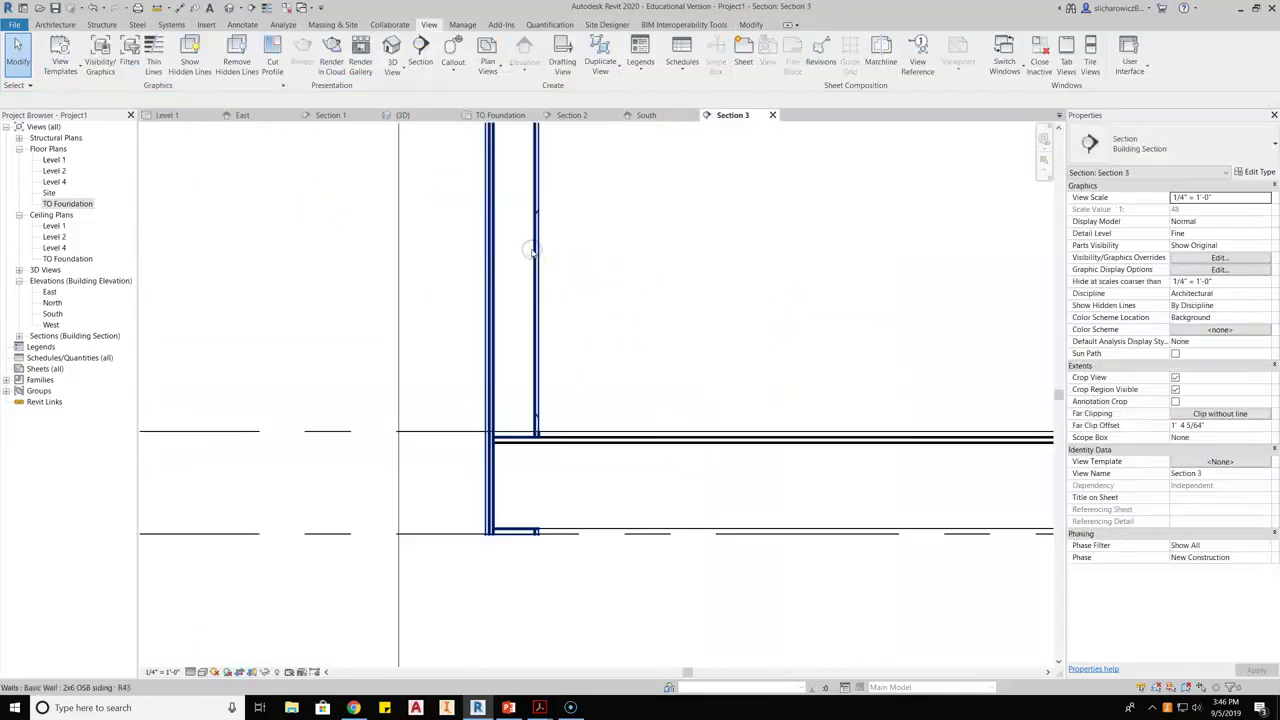
{"action": "scroll", "coordinate": [526, 414], "scroll_direction": "up", "scroll_amount": 3}
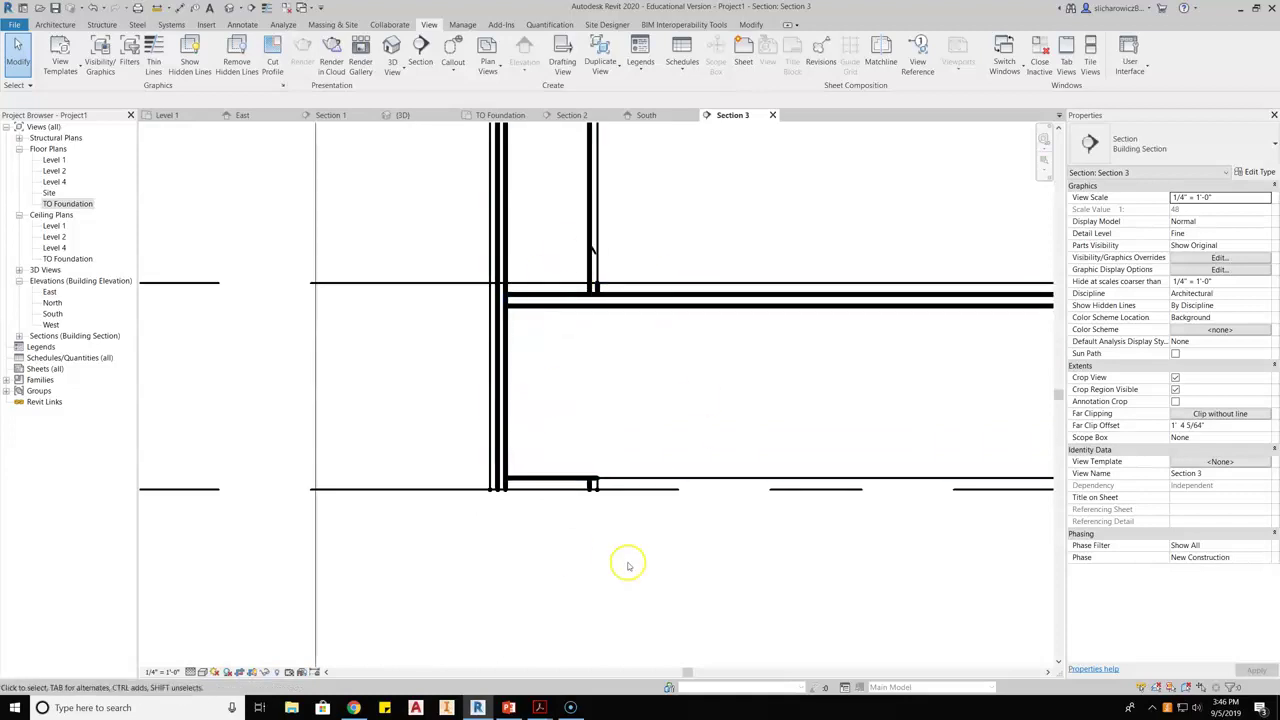
{"action": "middle_click_drag", "start_coordinate": [621, 567], "coordinate": [671, 540]}
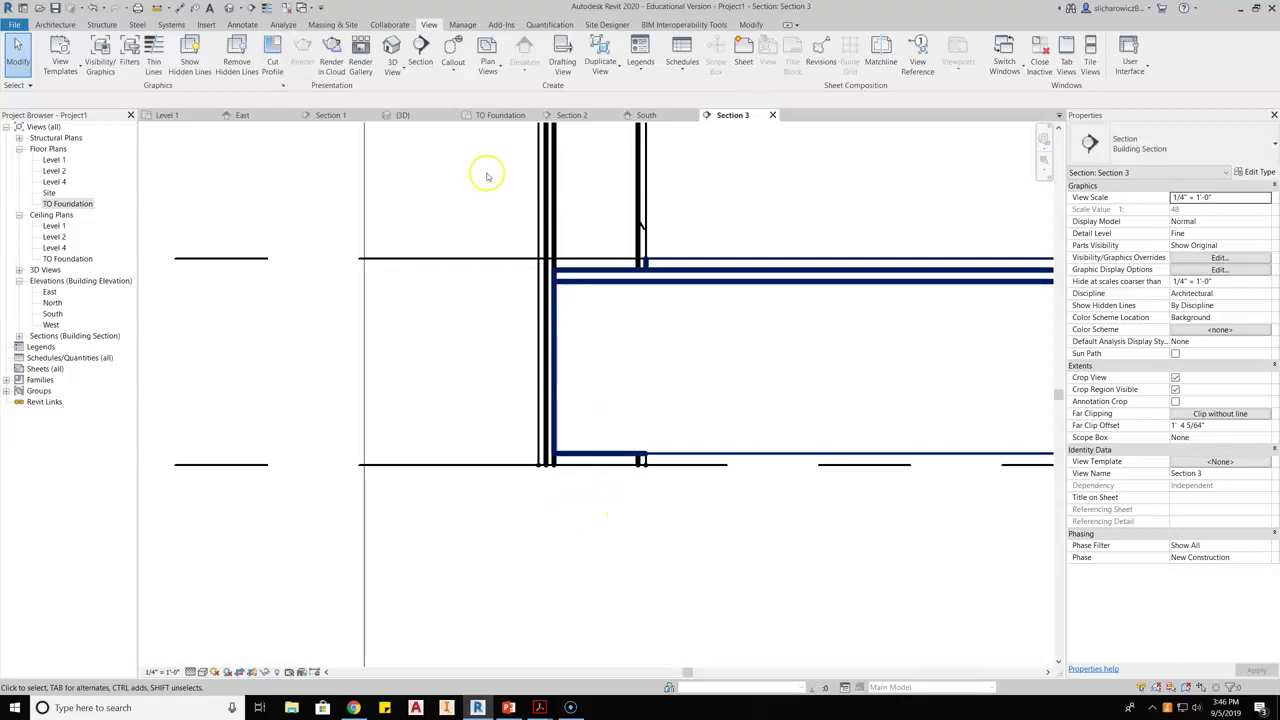
{"action": "scroll", "coordinate": [600, 457], "scroll_direction": "up", "scroll_amount": 1}
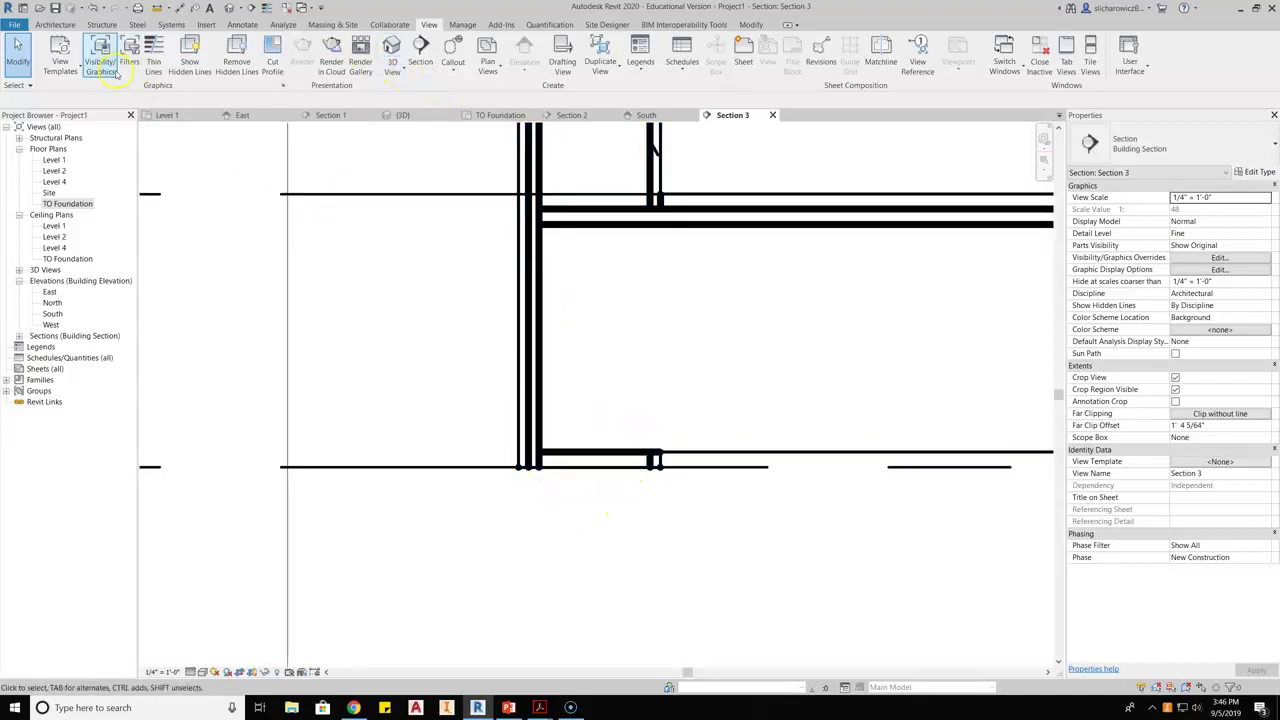
Step: Start an aligned dimension from the level line, then cancel out of the tool
{"action": "left_click", "coordinate": [242, 24]}
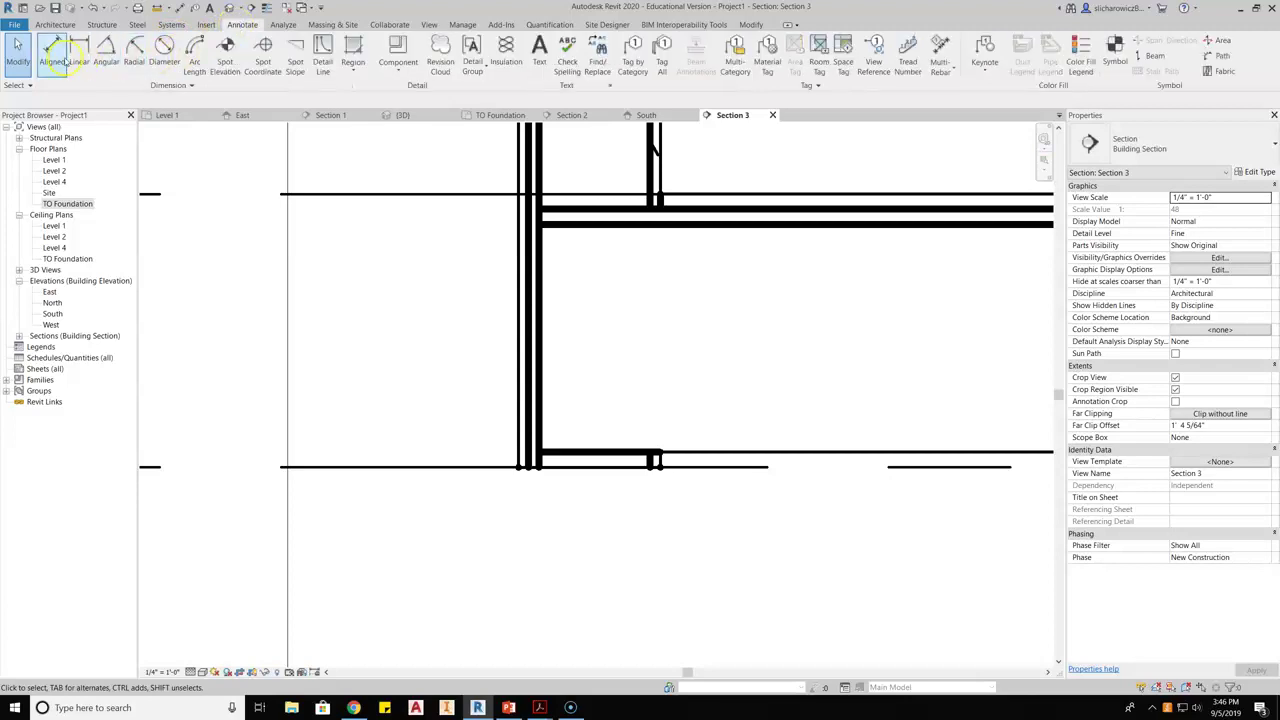
{"action": "left_click", "coordinate": [55, 55]}
{"action": "left_click", "coordinate": [701, 471]}
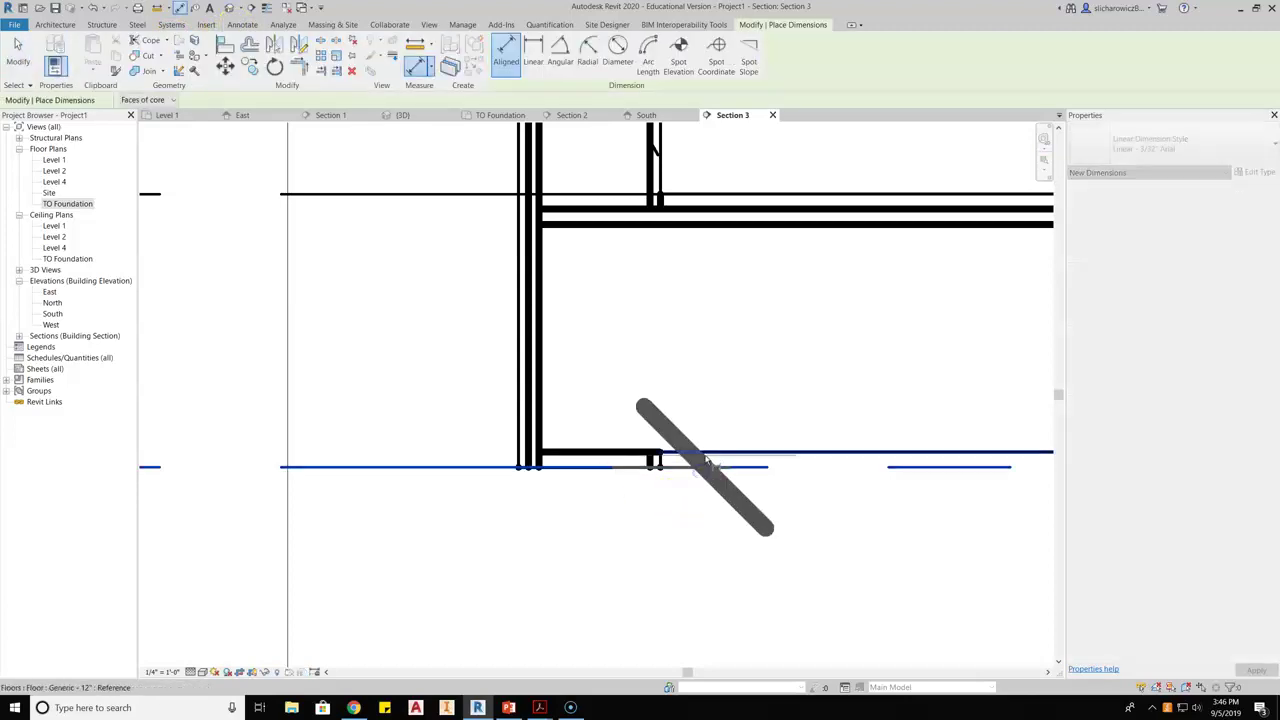
{"action": "left_click", "coordinate": [433, 450]}
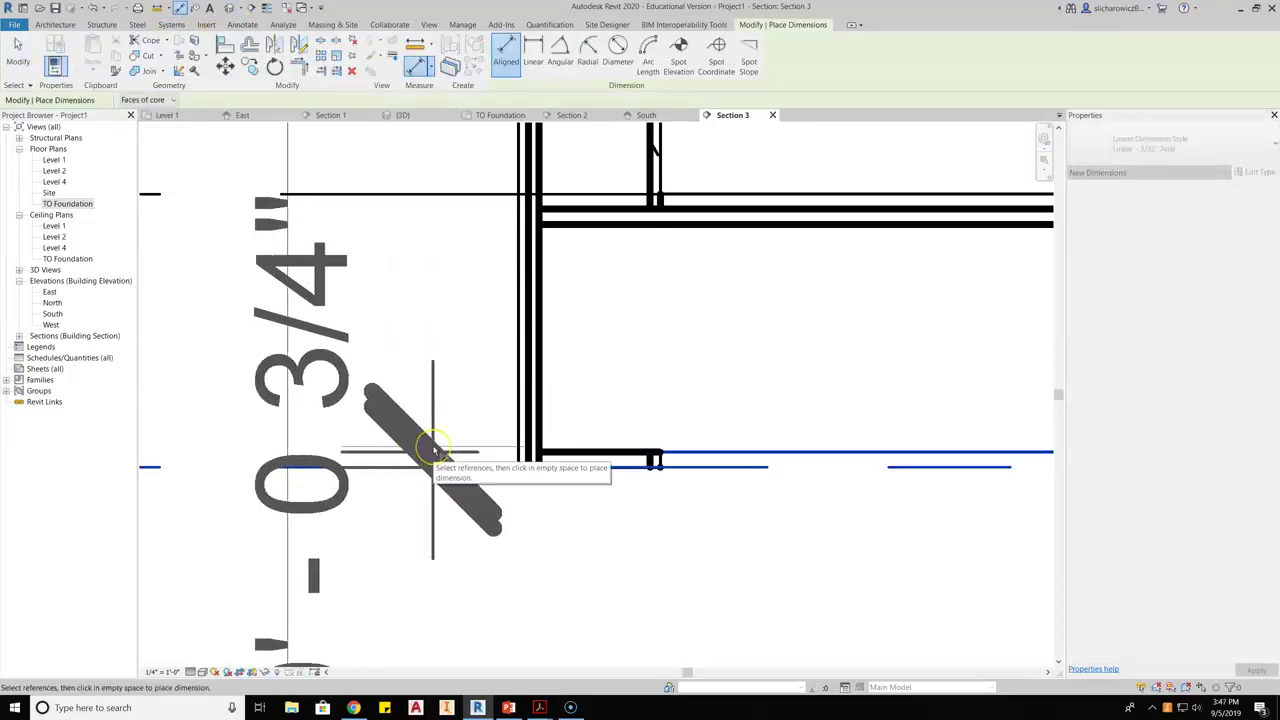
{"action": "key", "text": "Escape"}
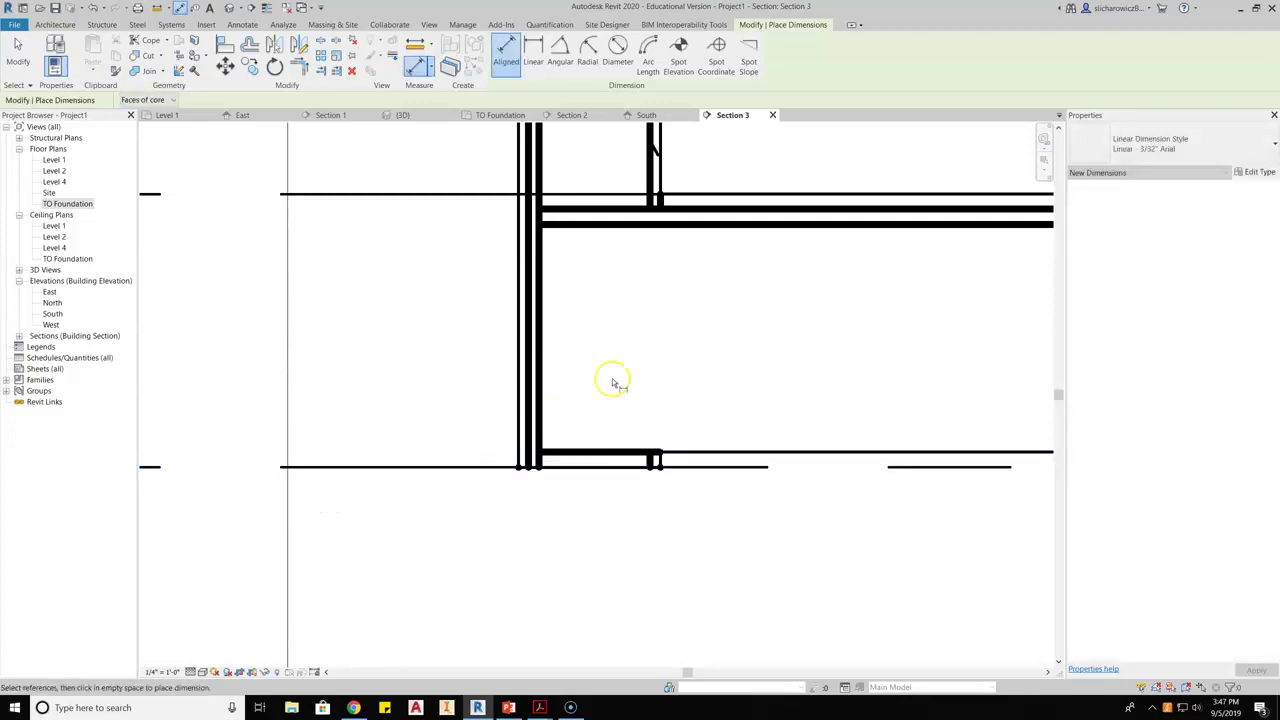
{"action": "scroll", "coordinate": [691, 371], "scroll_direction": "down", "scroll_amount": 2}
{"action": "key", "text": "Escape"}
Step: Drag the TO Foundation level head down below Level 1 with an elbow, then deselect
{"action": "scroll", "coordinate": [687, 357], "scroll_direction": "down", "scroll_amount": 1}
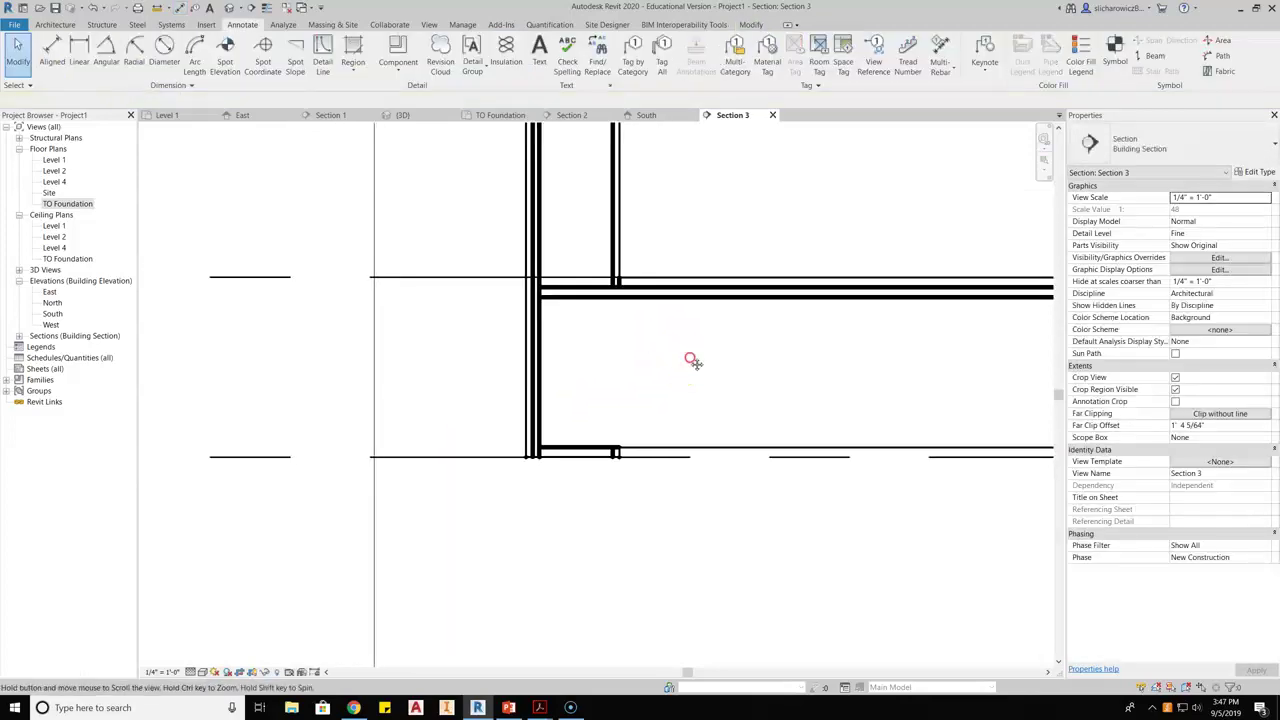
{"action": "middle_click_drag", "start_coordinate": [691, 357], "coordinate": [634, 314]}
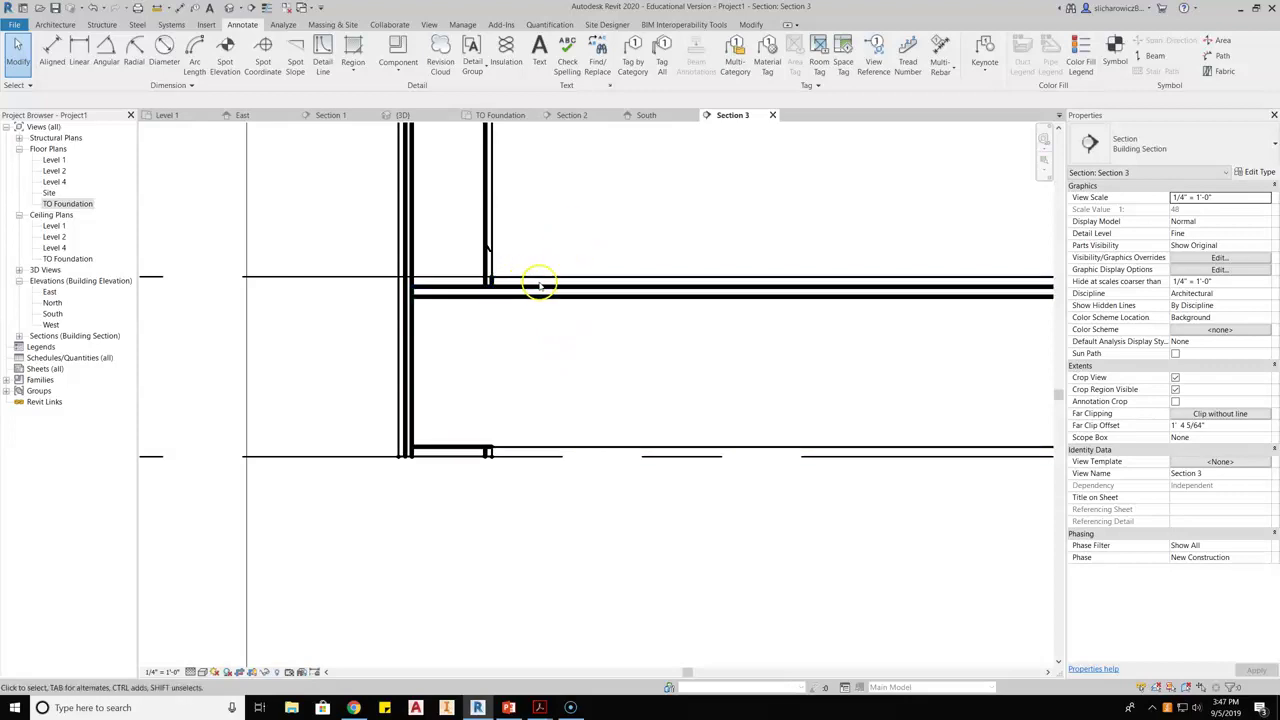
{"action": "left_click", "coordinate": [544, 376]}
{"action": "scroll", "coordinate": [529, 371], "scroll_direction": "down", "scroll_amount": 1}
{"action": "scroll", "coordinate": [711, 380], "scroll_direction": "down", "scroll_amount": 1}
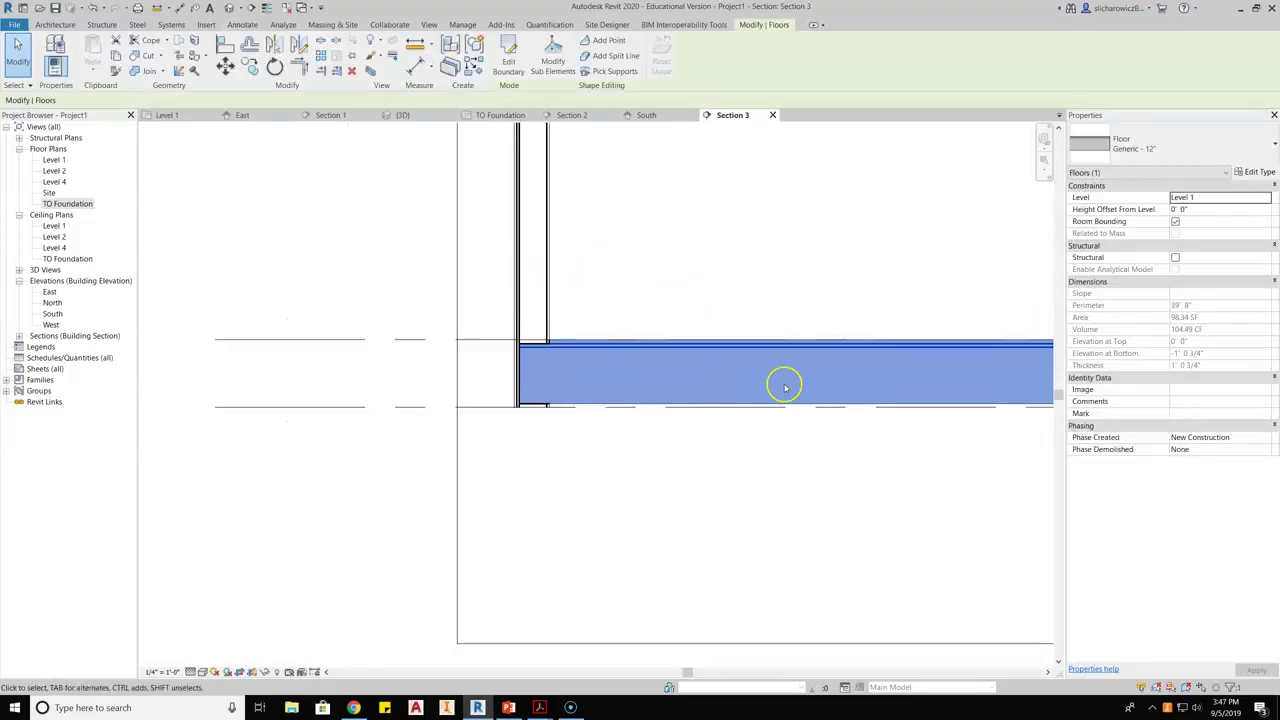
{"action": "middle_click_drag", "start_coordinate": [711, 380], "coordinate": [490, 372]}
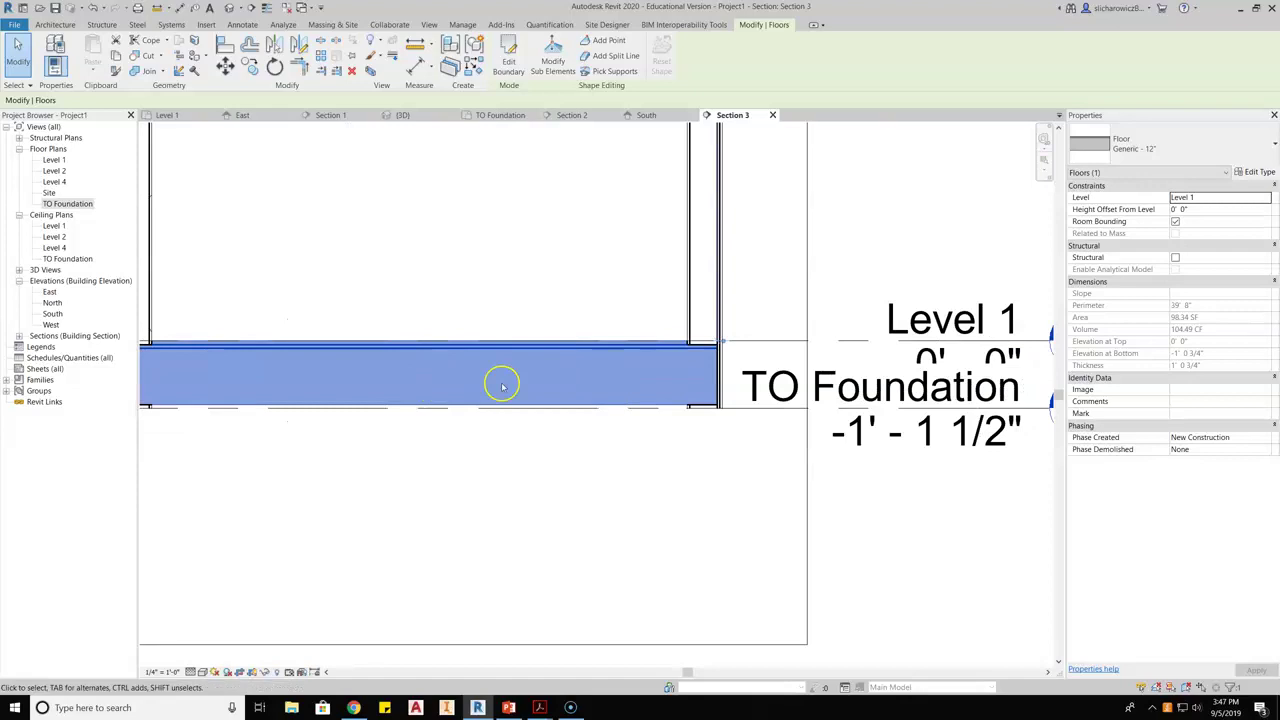
{"action": "left_click", "coordinate": [790, 411]}
{"action": "left_click_drag", "start_coordinate": [990, 415], "coordinate": [974, 549]}
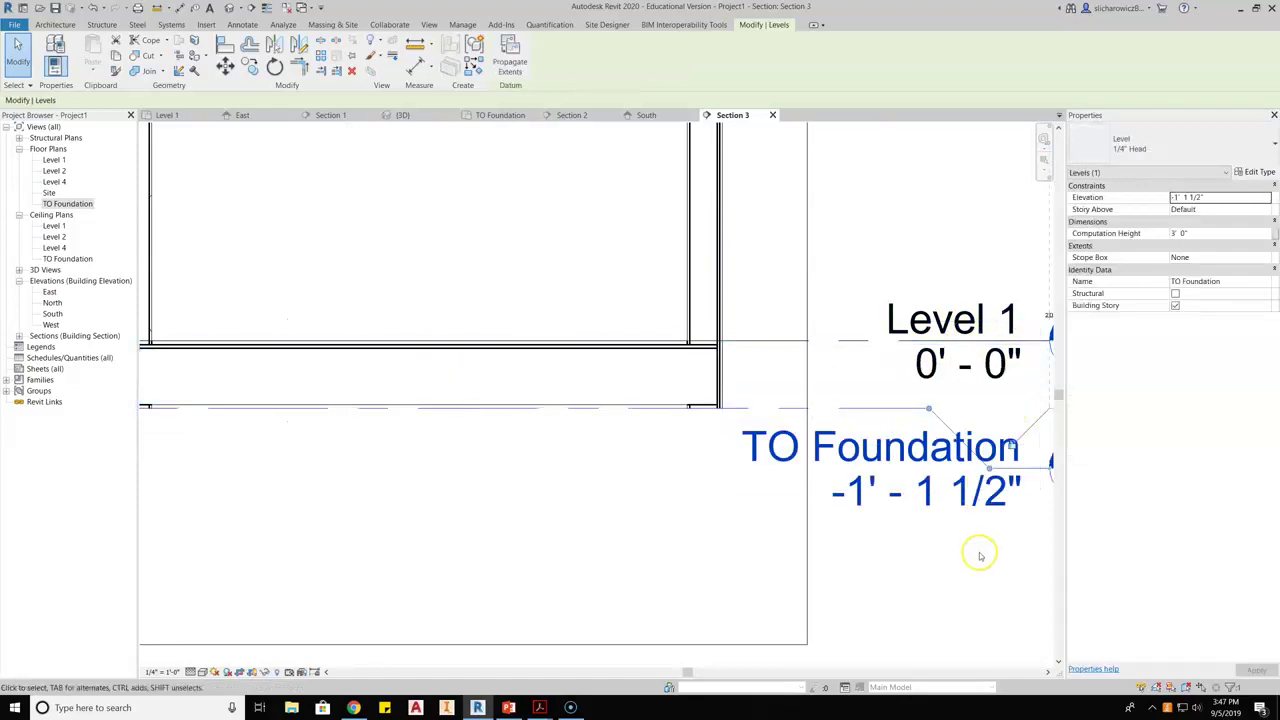
{"action": "key", "text": "Escape"}
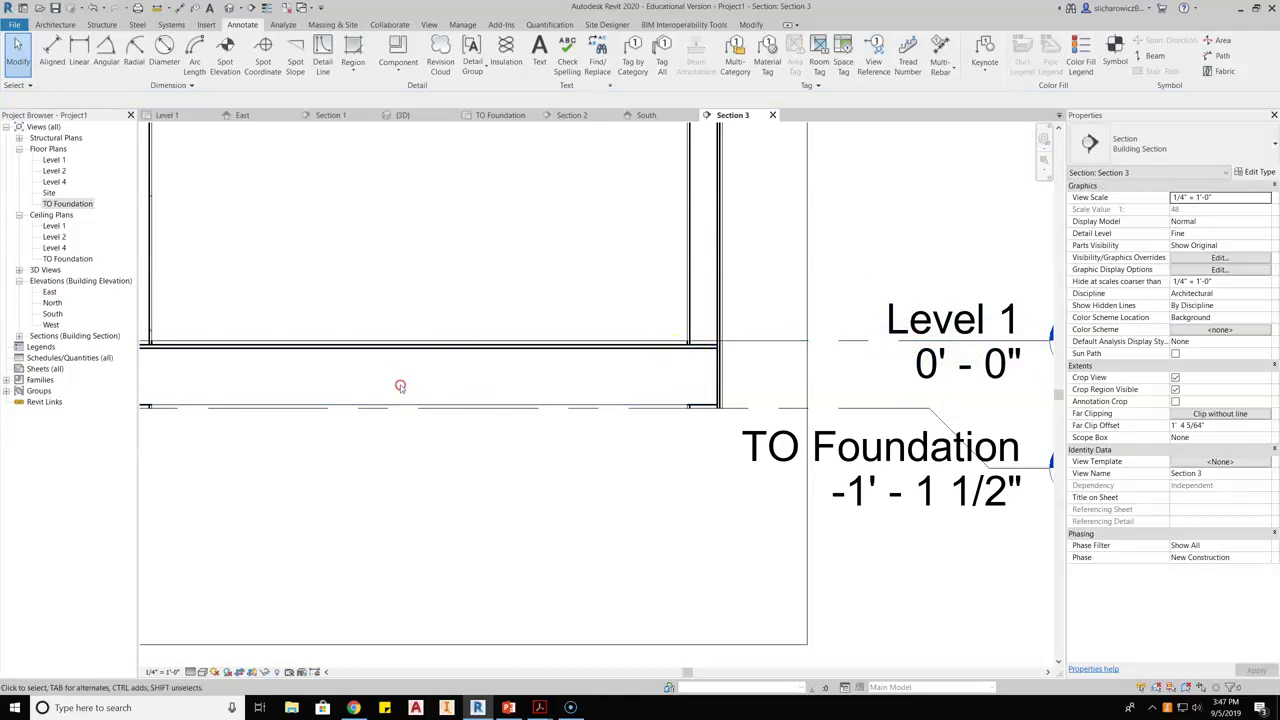
{"action": "middle_click_drag", "start_coordinate": [400, 380], "coordinate": [712, 390]}
Step: Set the floor slab's Height Offset From Level to 0' 0 3/4" and apply it
{"action": "left_click", "coordinate": [500, 352]}
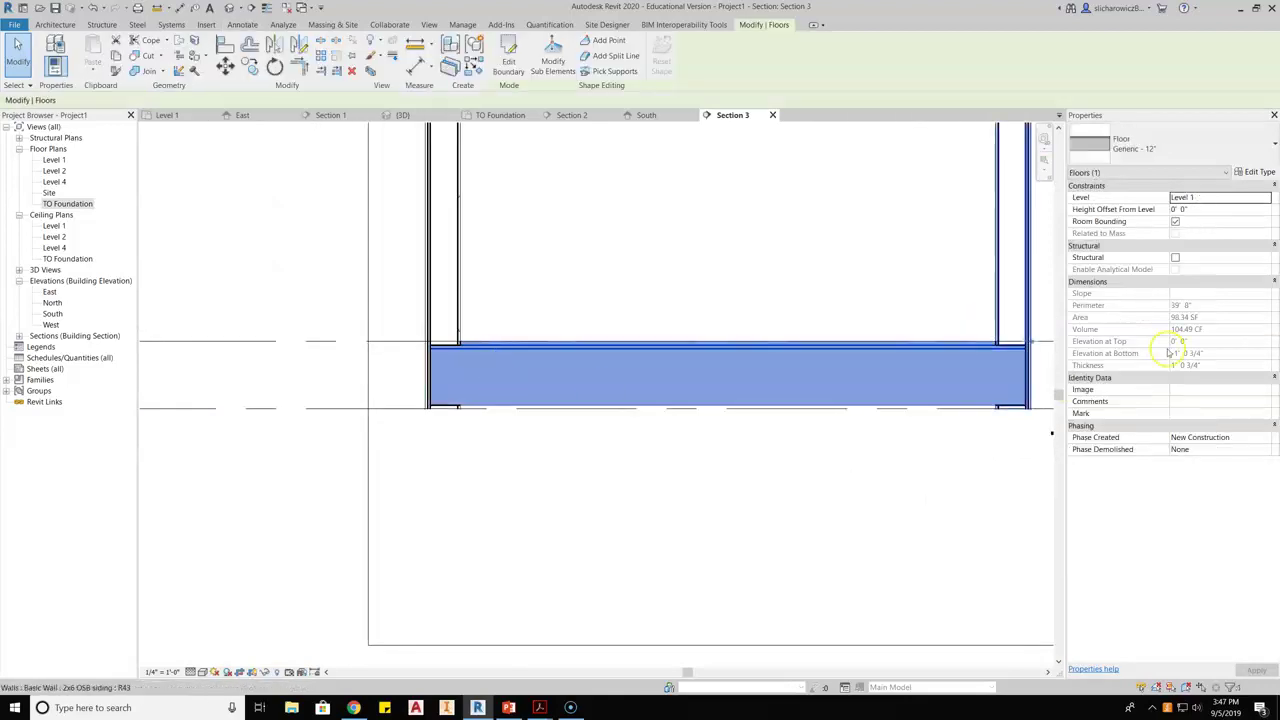
{"action": "left_click", "coordinate": [1193, 210]}
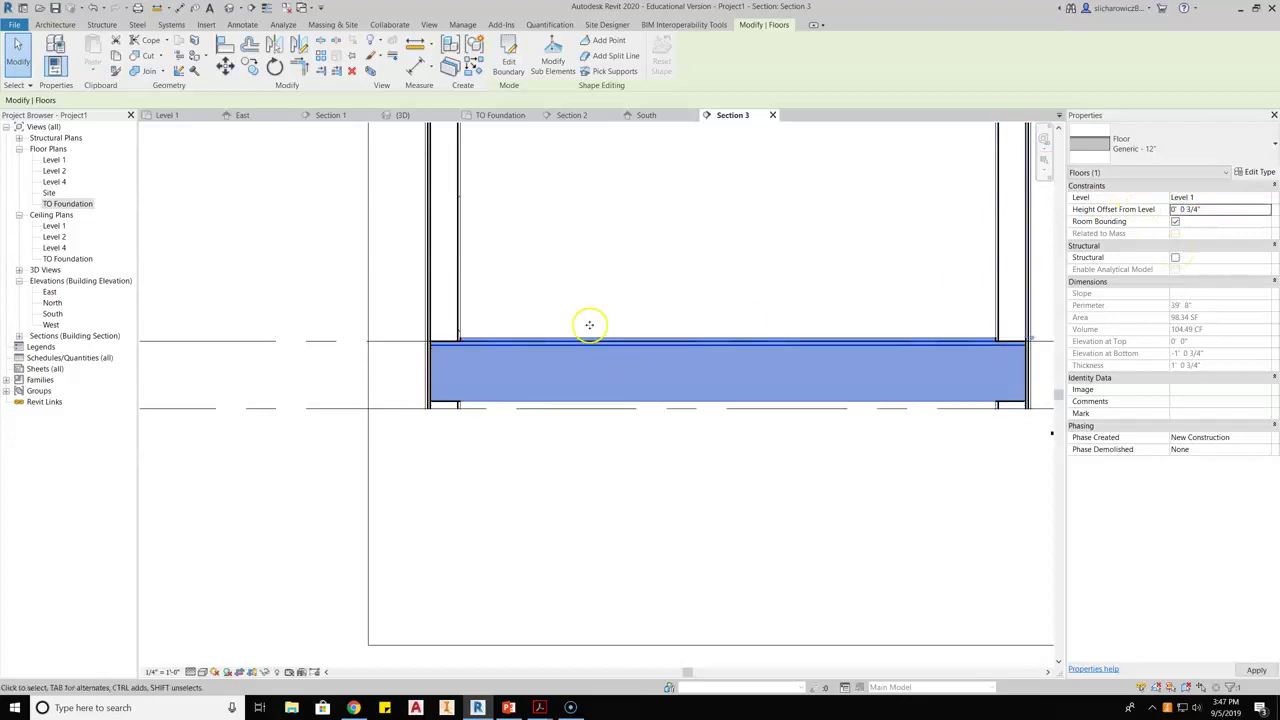
{"action": "left_click", "coordinate": [560, 315]}
{"action": "scroll", "coordinate": [440, 410], "scroll_direction": "up", "scroll_amount": 3}
{"action": "scroll", "coordinate": [438, 412], "scroll_direction": "up", "scroll_amount": 2}
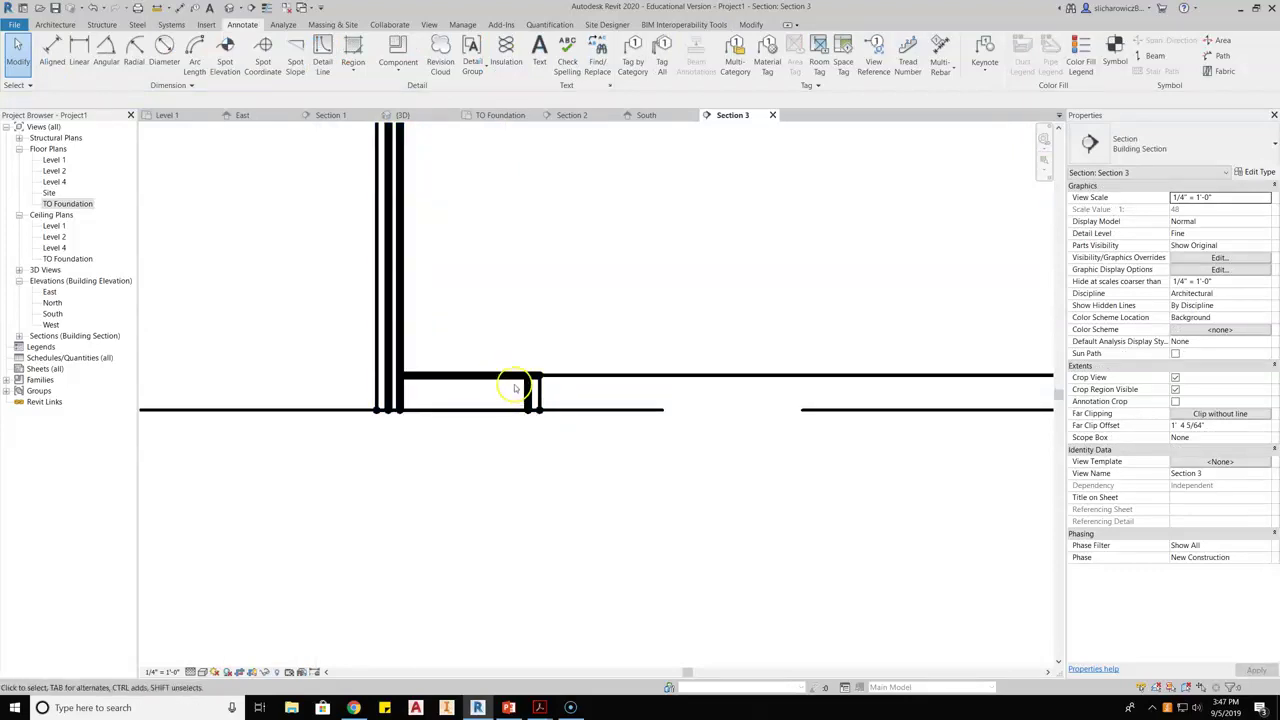
Step: Add an aligned dimension from the slab's top line down to the TO Foundation level
{"action": "left_click", "coordinate": [52, 55]}
{"action": "left_click", "coordinate": [422, 376]}
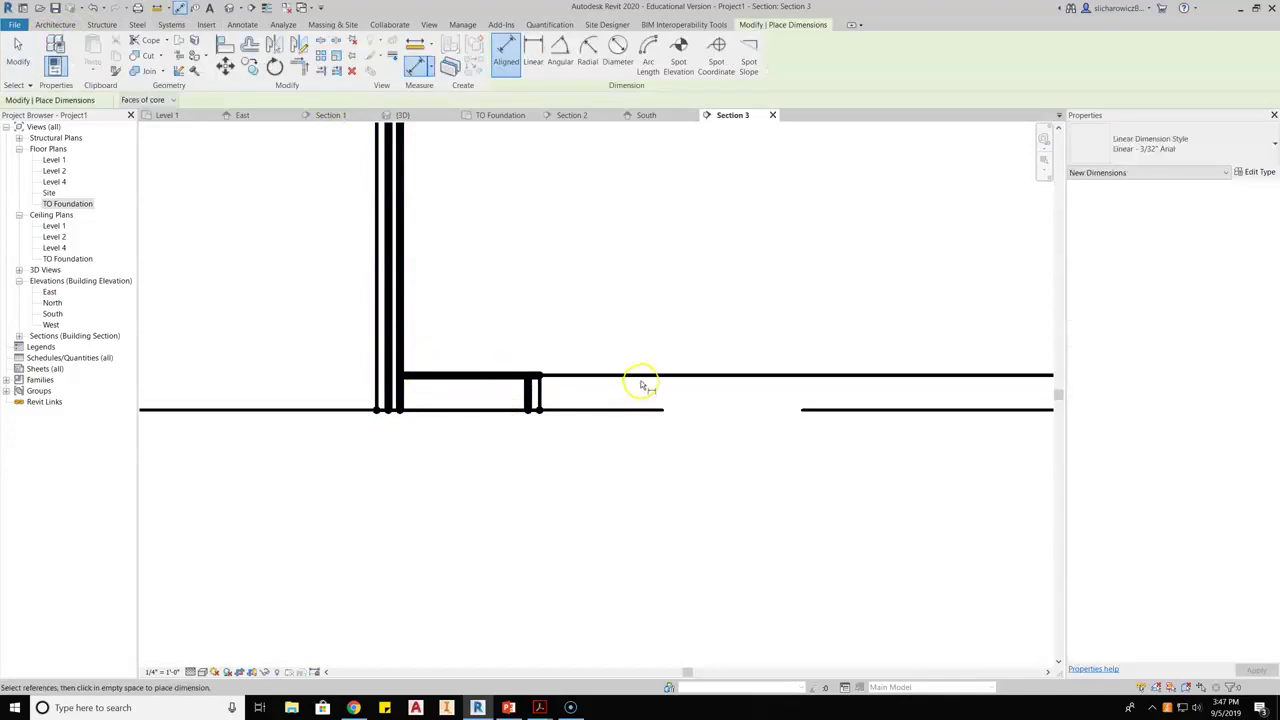
{"action": "scroll", "coordinate": [643, 408], "scroll_direction": "down", "scroll_amount": 1}
{"action": "scroll", "coordinate": [640, 408], "scroll_direction": "down", "scroll_amount": 2}
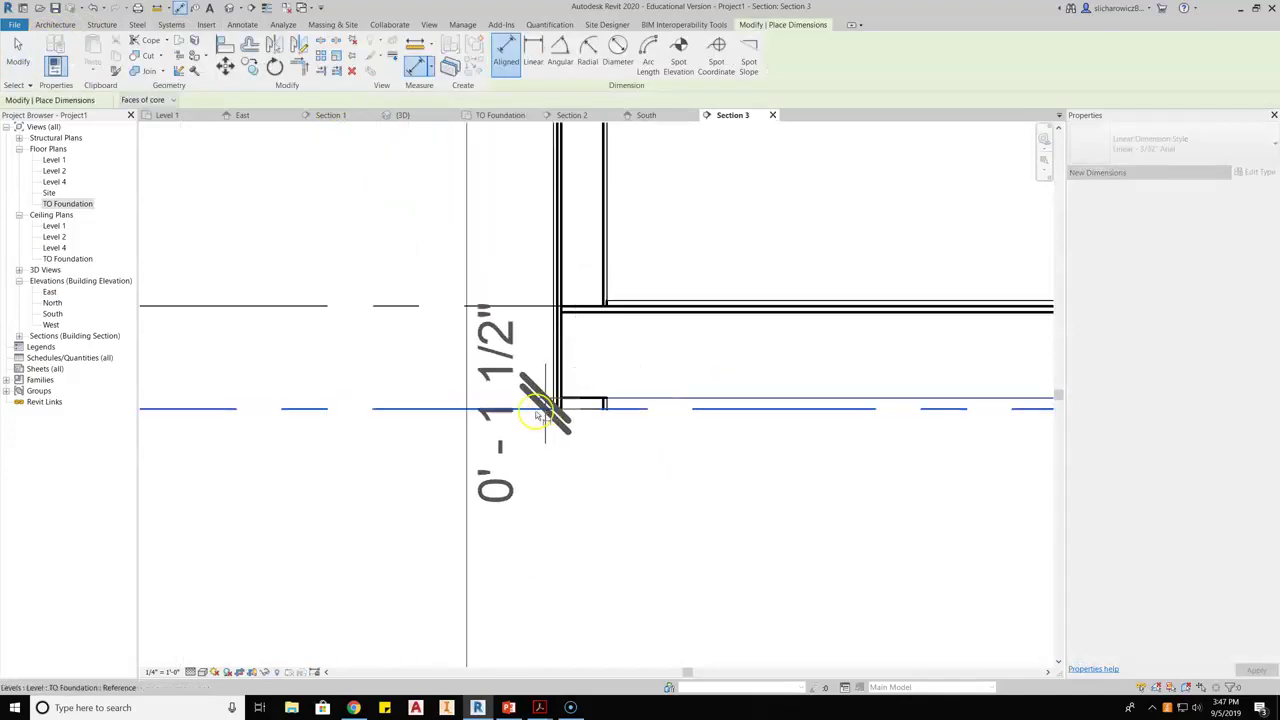
{"action": "left_click", "coordinate": [427, 400]}
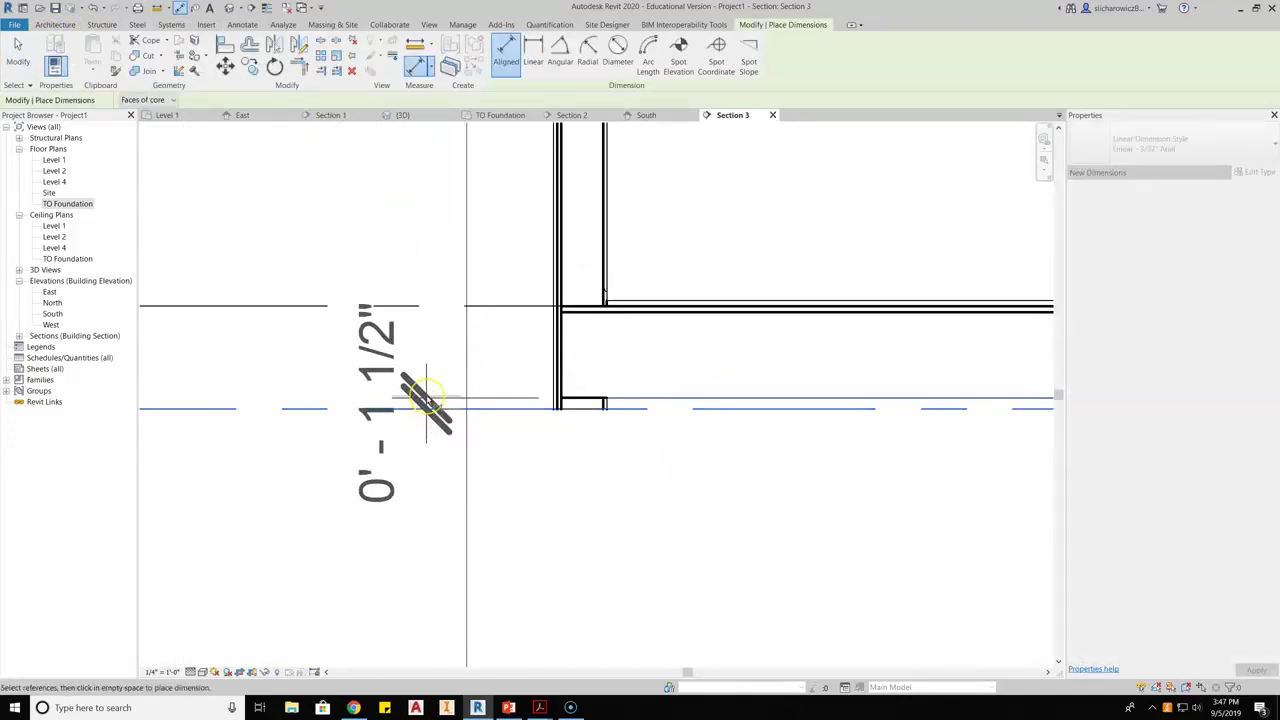
{"action": "key", "text": "Escape"}
{"action": "key", "text": "Escape"}
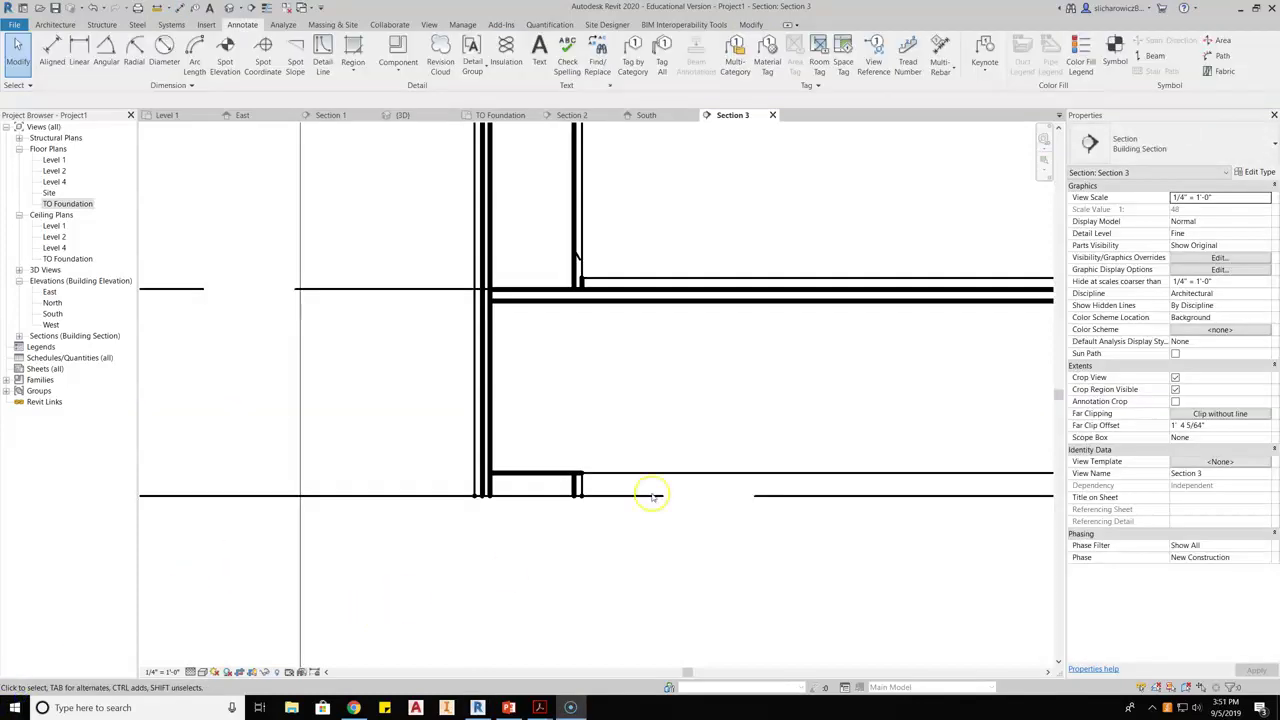
{"action": "left_click", "coordinate": [578, 222]}
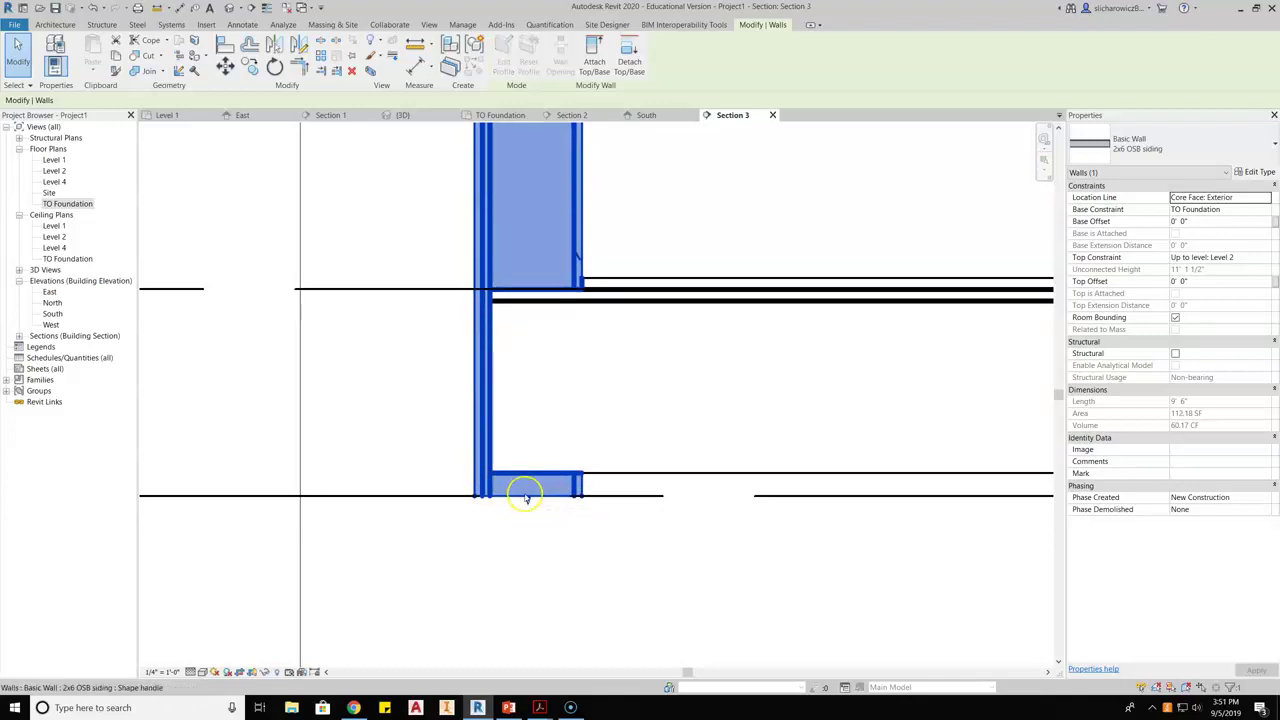
{"action": "left_click_drag", "start_coordinate": [528, 502], "coordinate": [529, 506]}
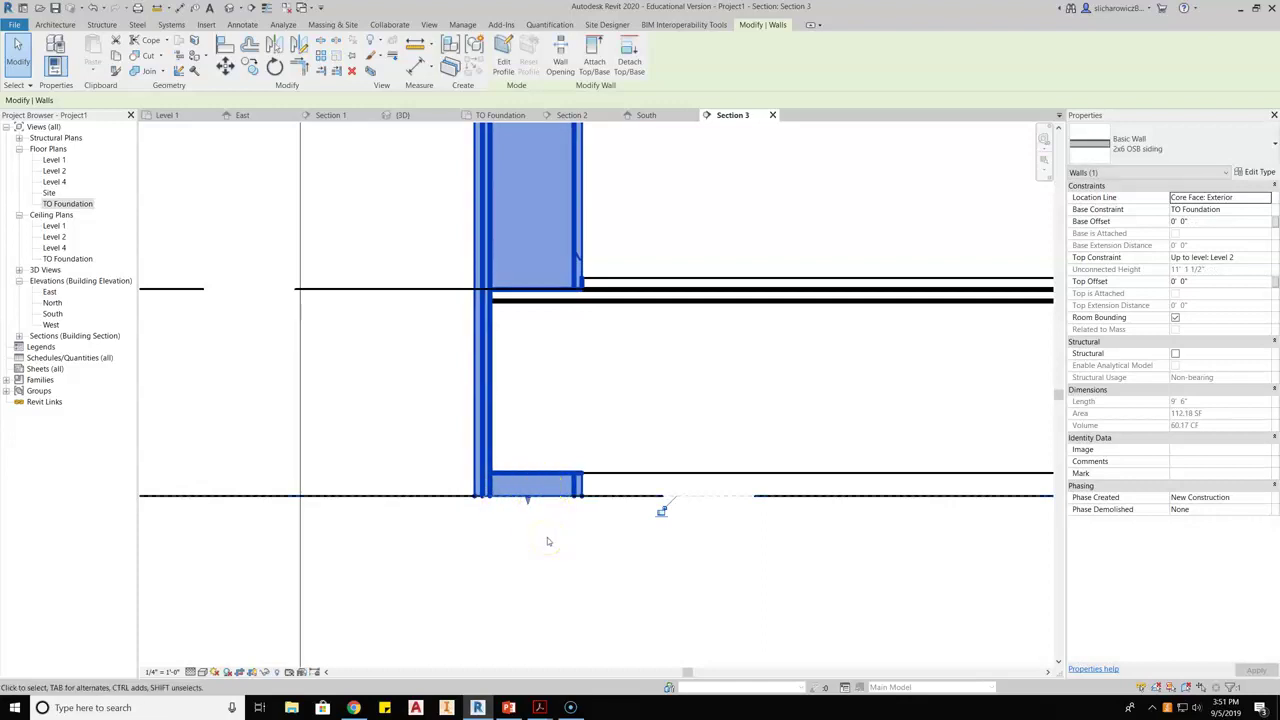
{"action": "left_click", "coordinate": [630, 329]}
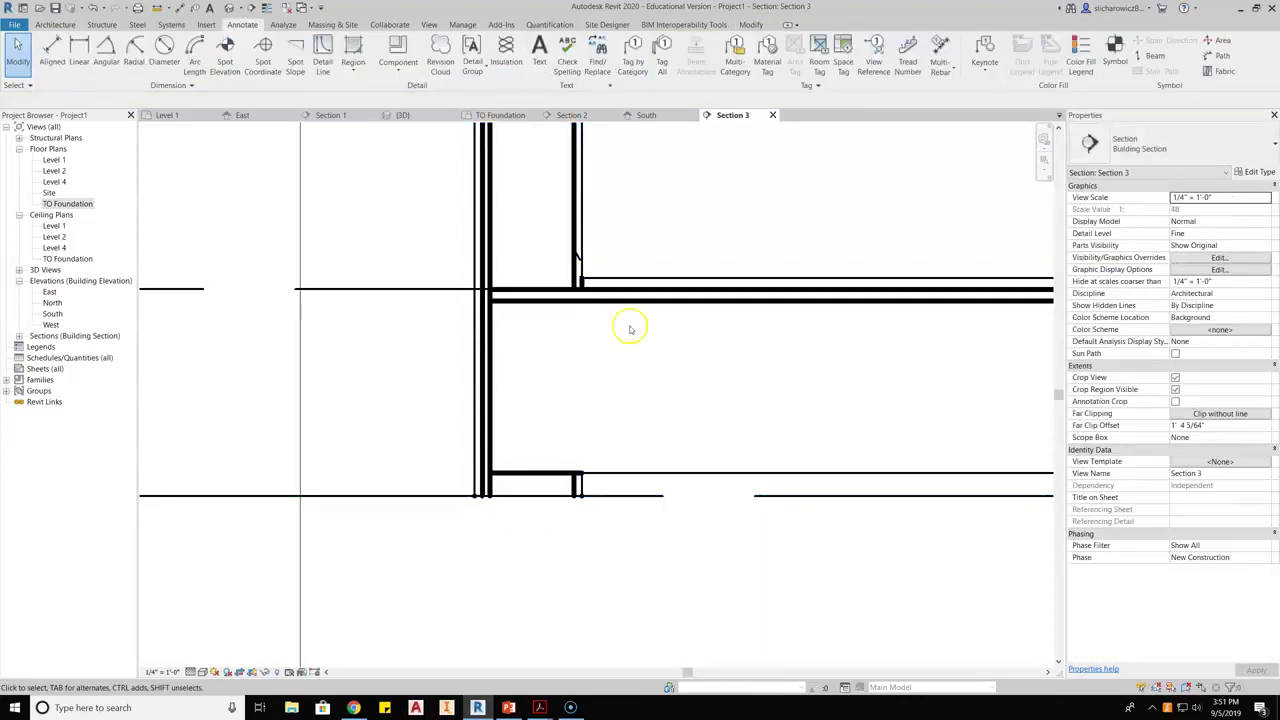
{"action": "left_click", "coordinate": [582, 208]}
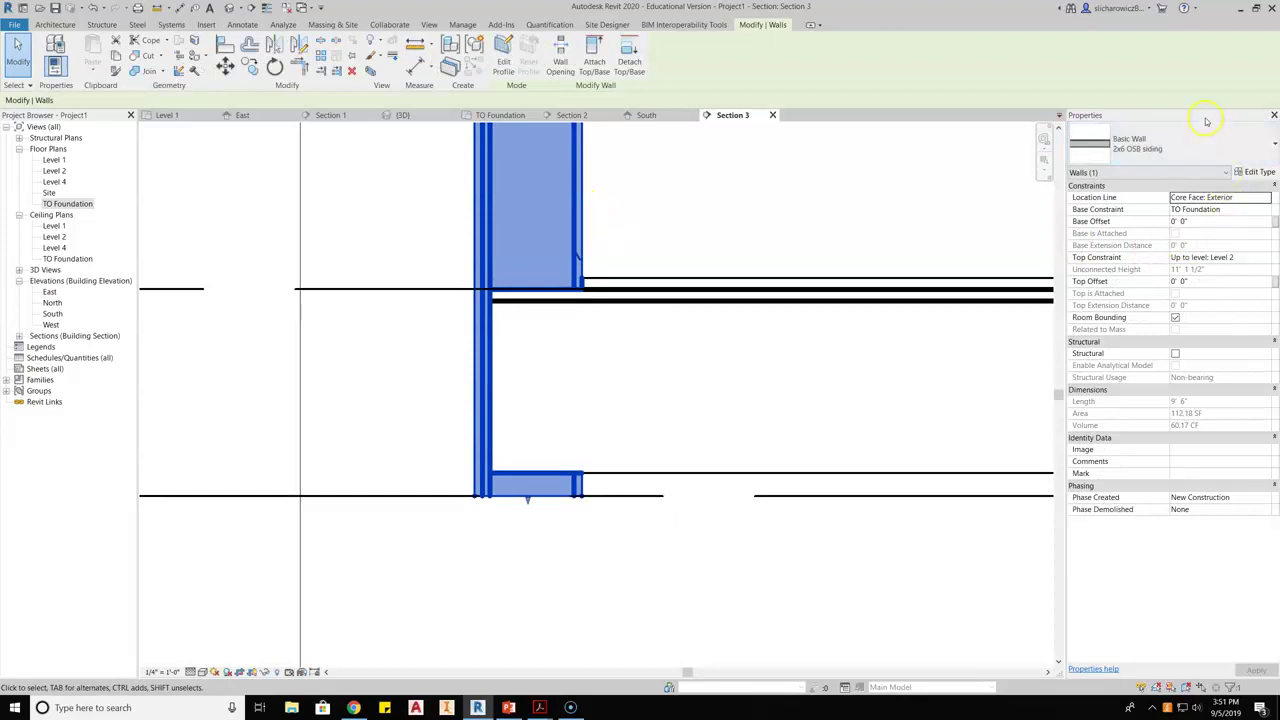
Step: Open the 2x6 OSB siding wall type's structure, with the preview showing the wall base
{"action": "left_click", "coordinate": [1256, 174]}
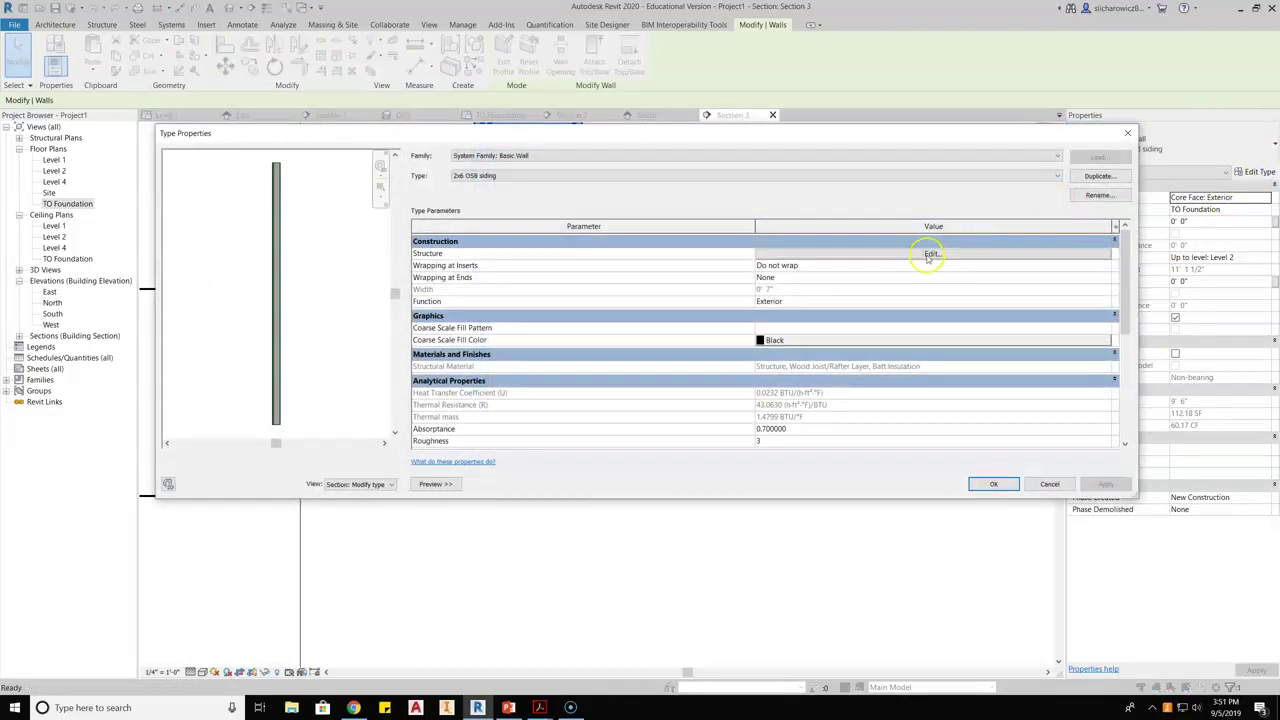
{"action": "left_click", "coordinate": [930, 255]}
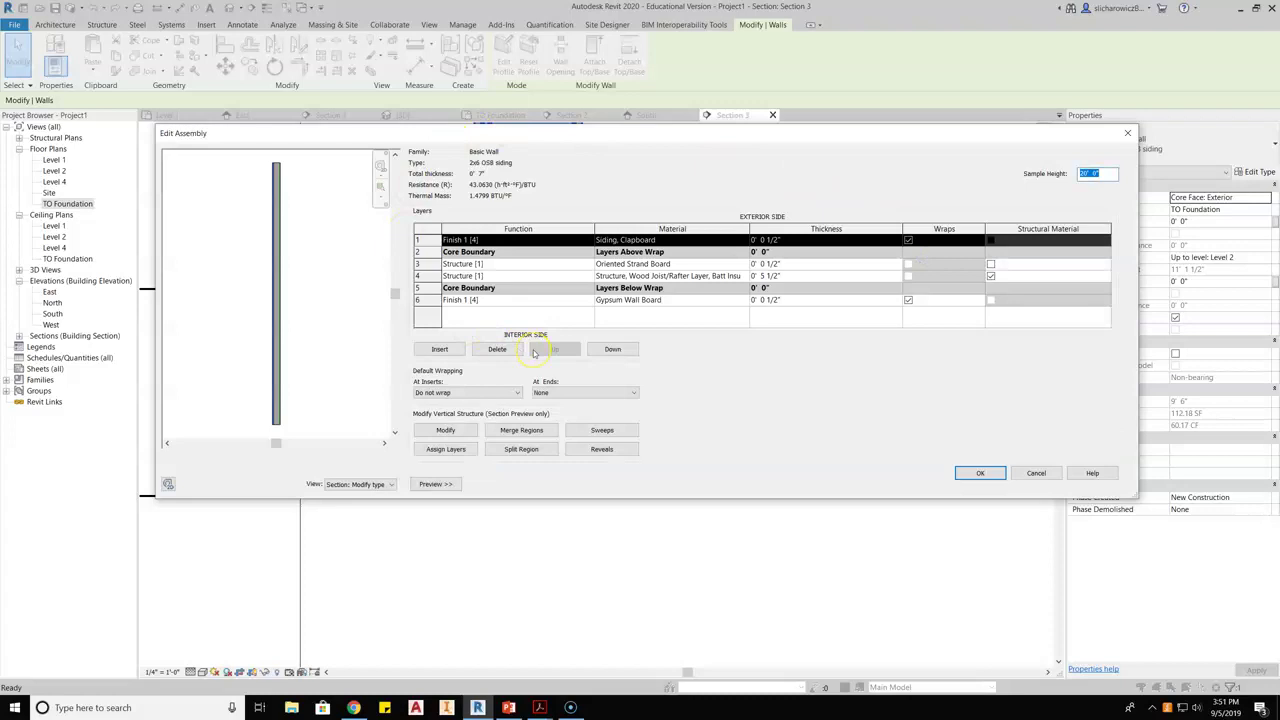
{"action": "scroll", "coordinate": [300, 420], "scroll_direction": "up", "scroll_amount": 5}
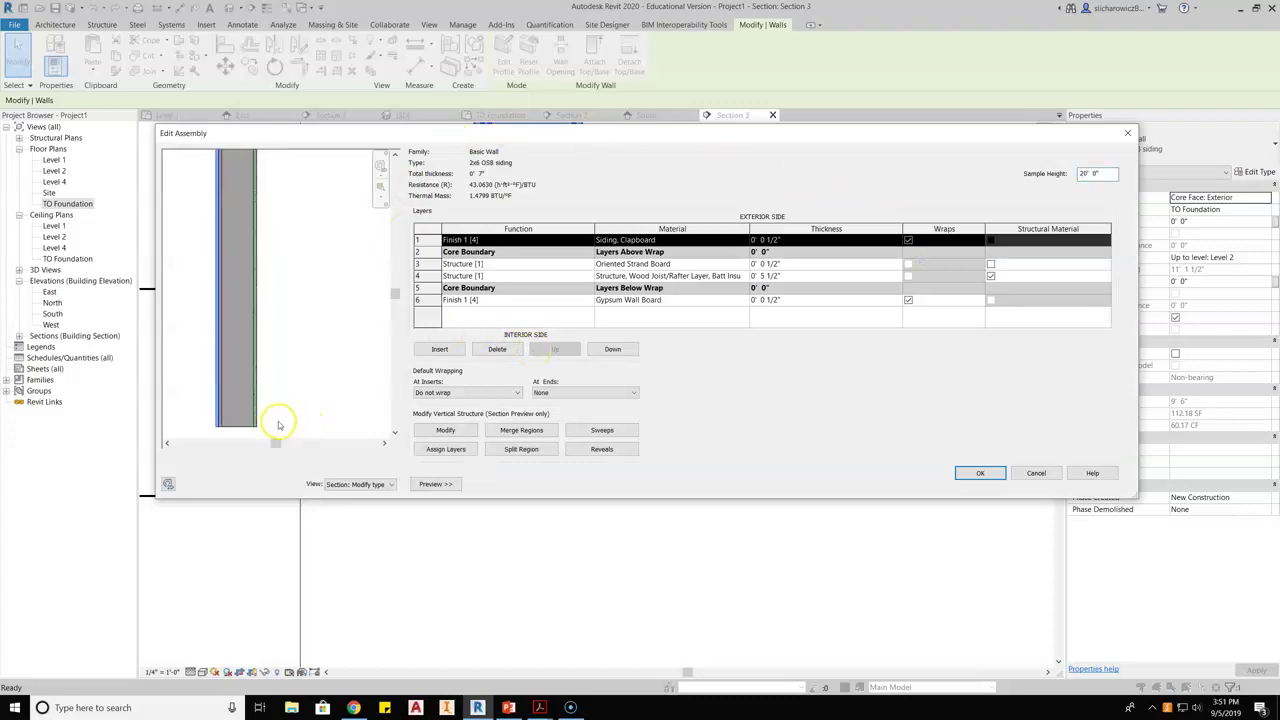
{"action": "middle_click_drag", "start_coordinate": [278, 420], "coordinate": [294, 346]}
{"action": "scroll", "coordinate": [296, 317], "scroll_direction": "up", "scroll_amount": 3}
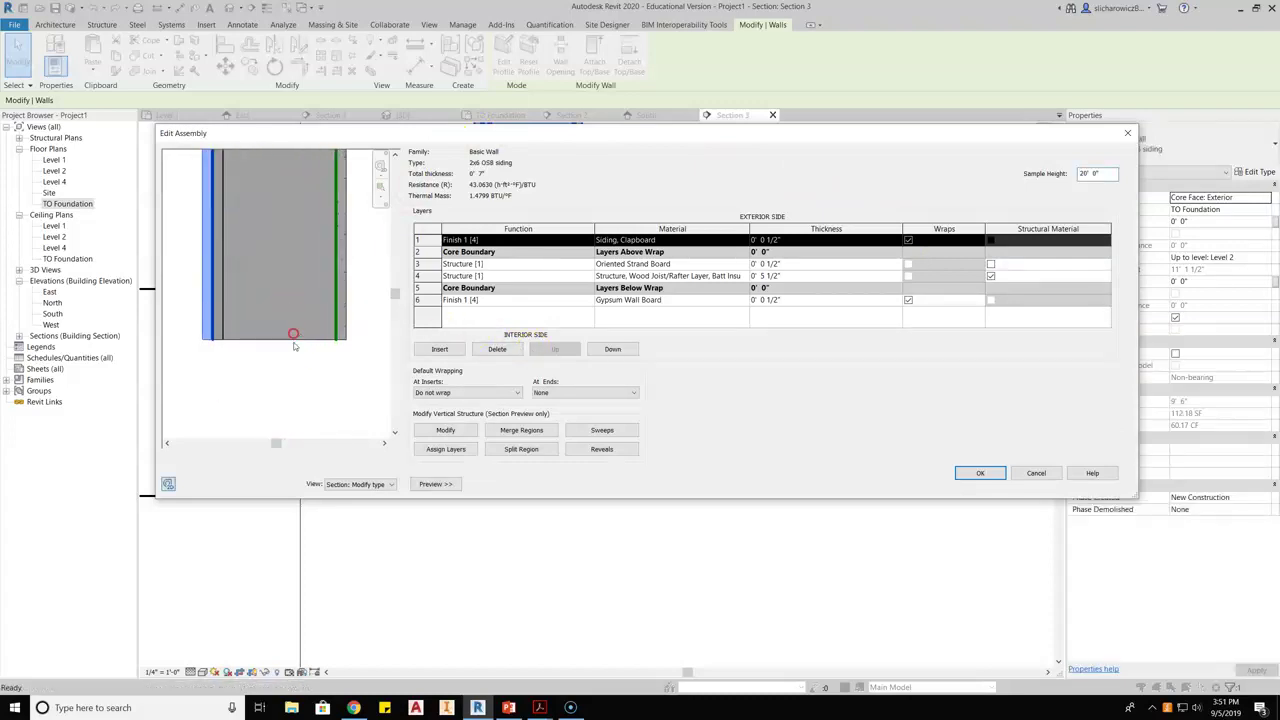
Step: Unlock the bottom edges of the right and left layers, then confirm both dialogs
{"action": "left_click", "coordinate": [447, 430]}
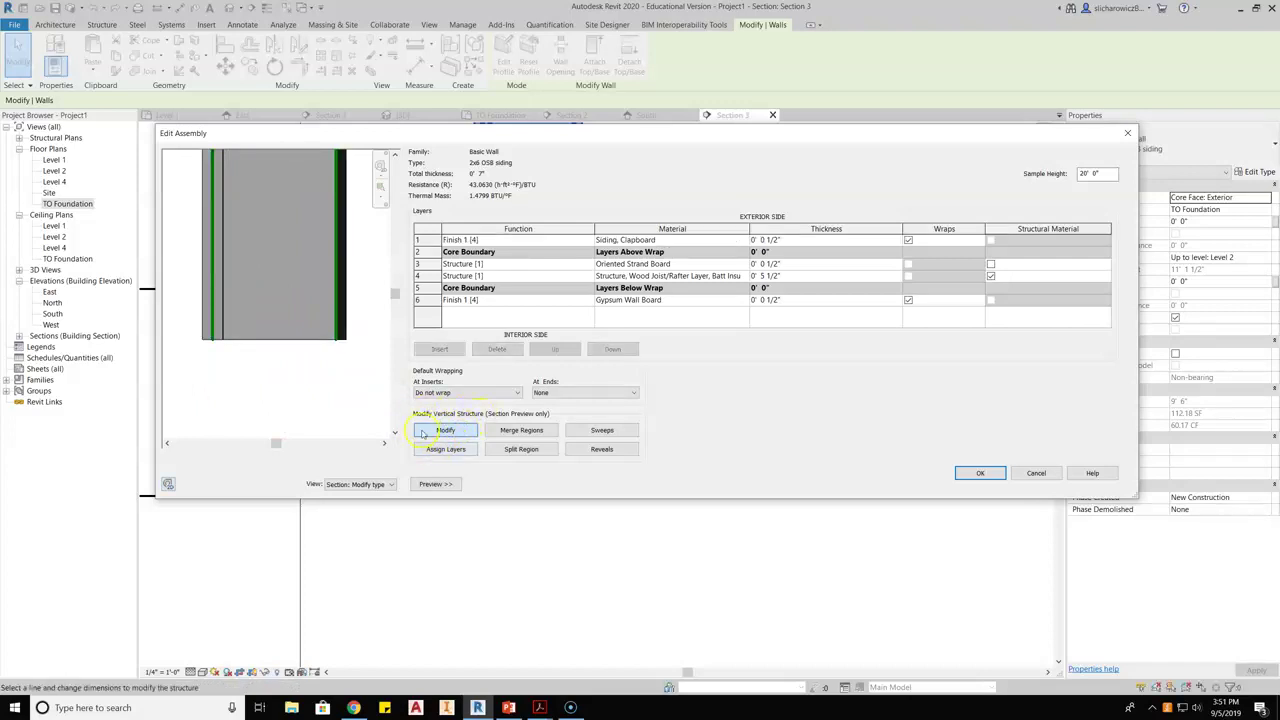
{"action": "left_click", "coordinate": [284, 341]}
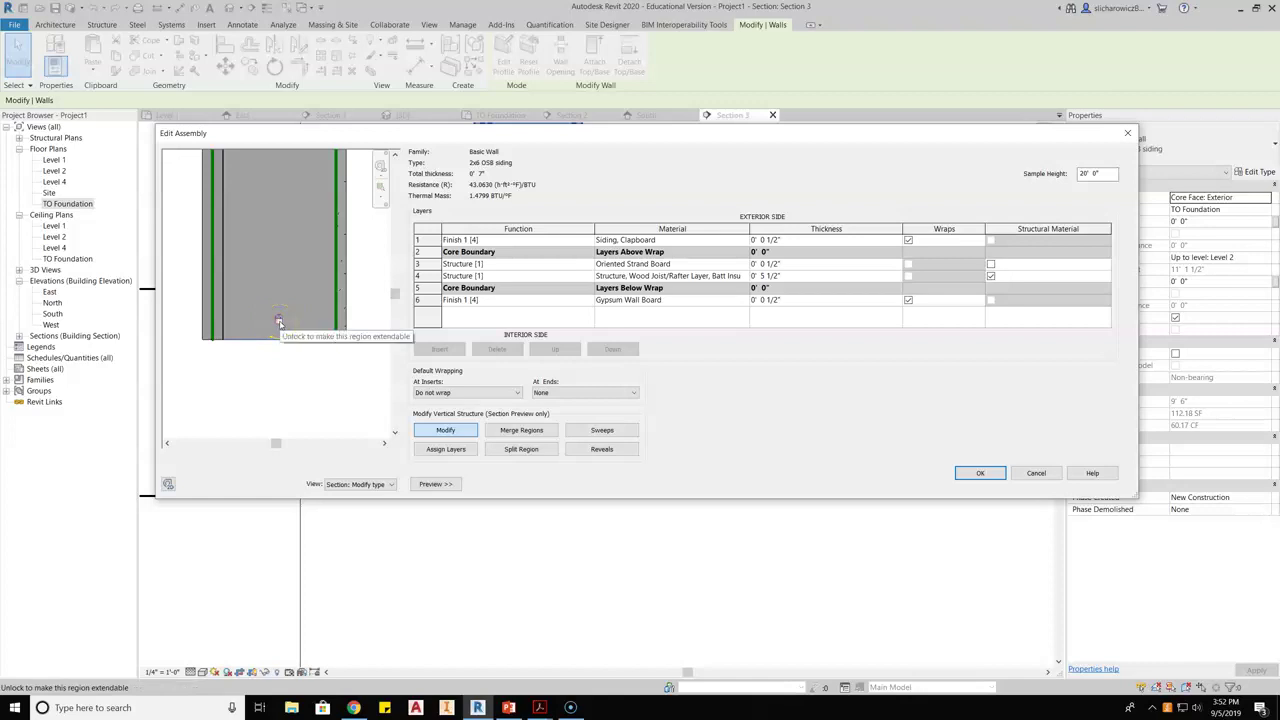
{"action": "left_click", "coordinate": [290, 369]}
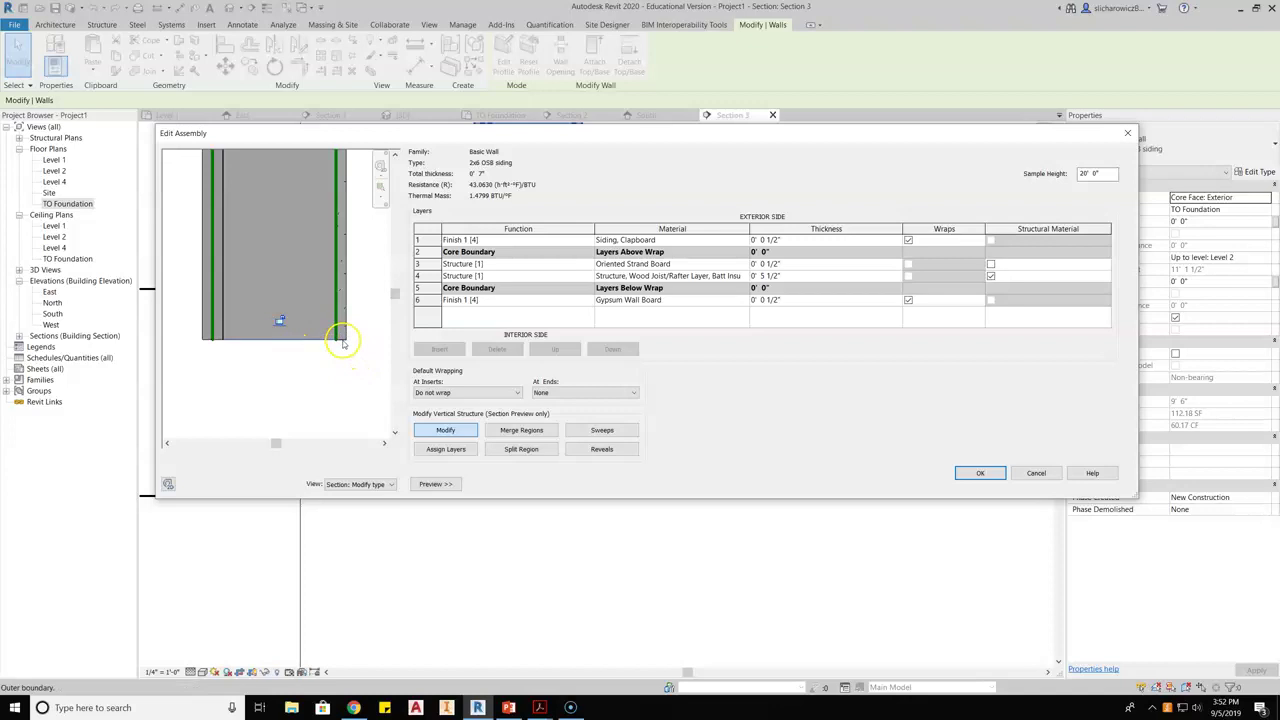
{"action": "left_click", "coordinate": [340, 325]}
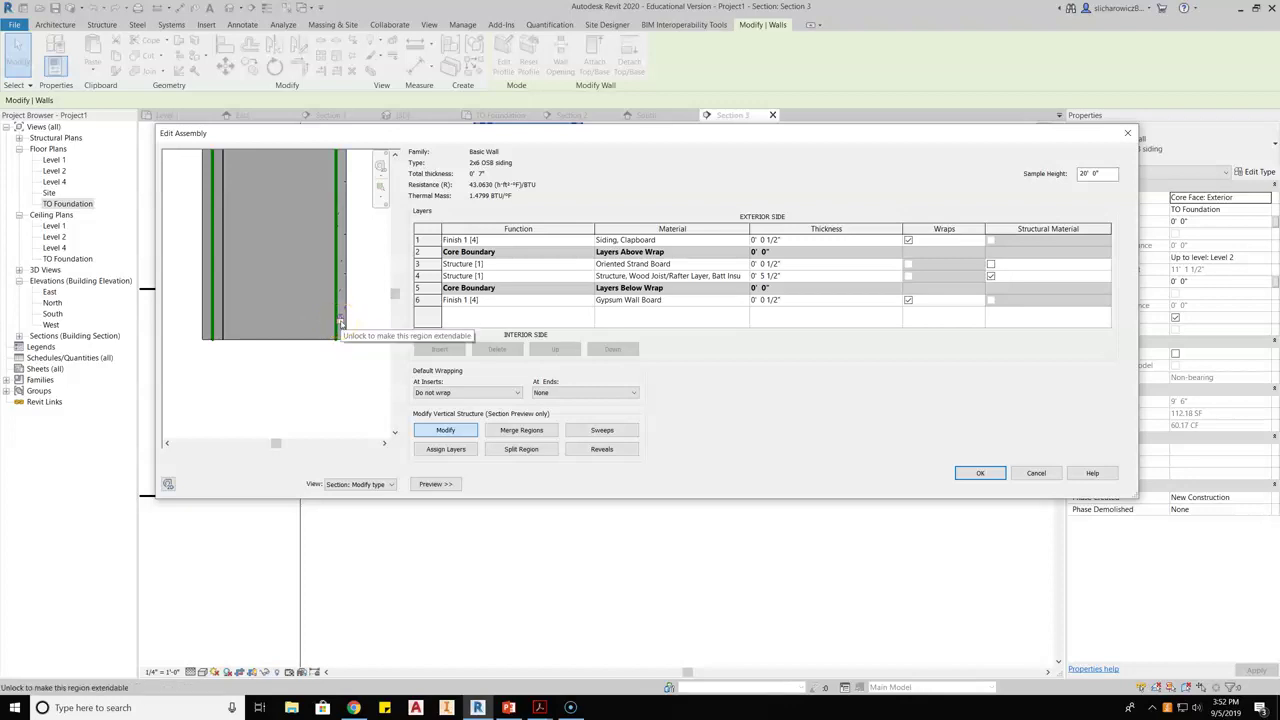
{"action": "left_click", "coordinate": [338, 375]}
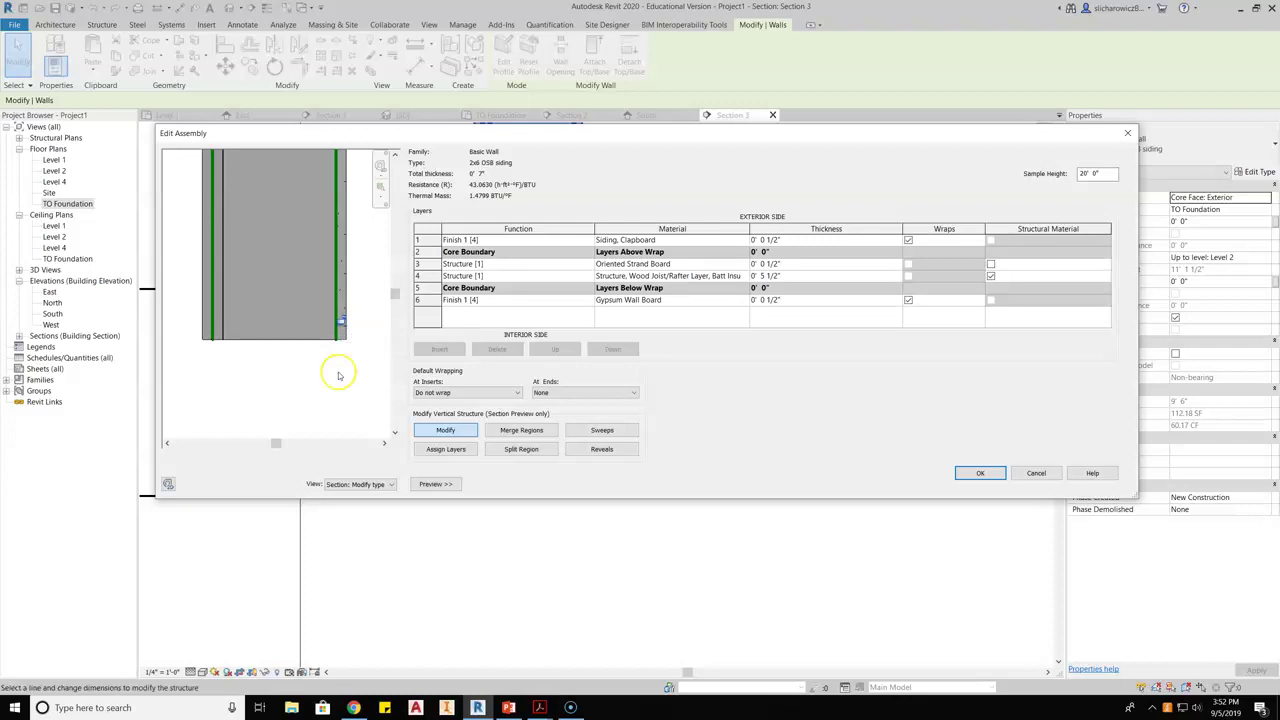
{"action": "left_click", "coordinate": [212, 316]}
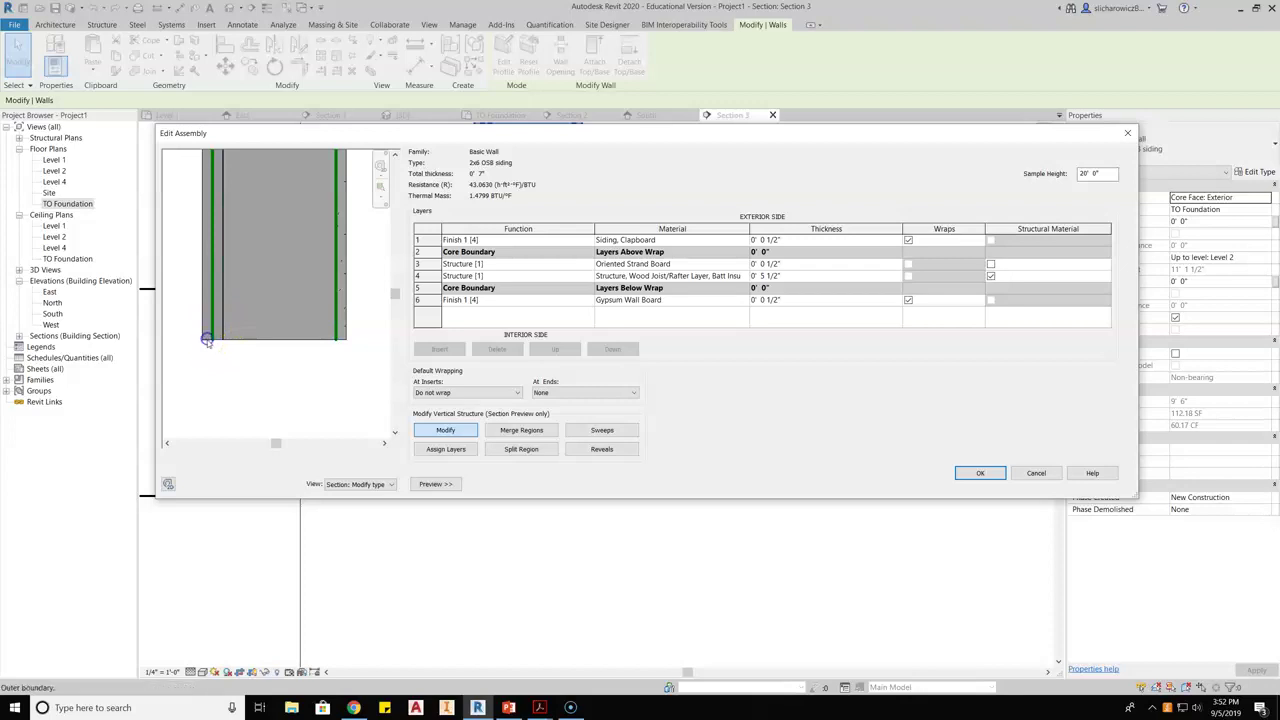
{"action": "left_click", "coordinate": [207, 321]}
{"action": "left_click", "coordinate": [209, 324]}
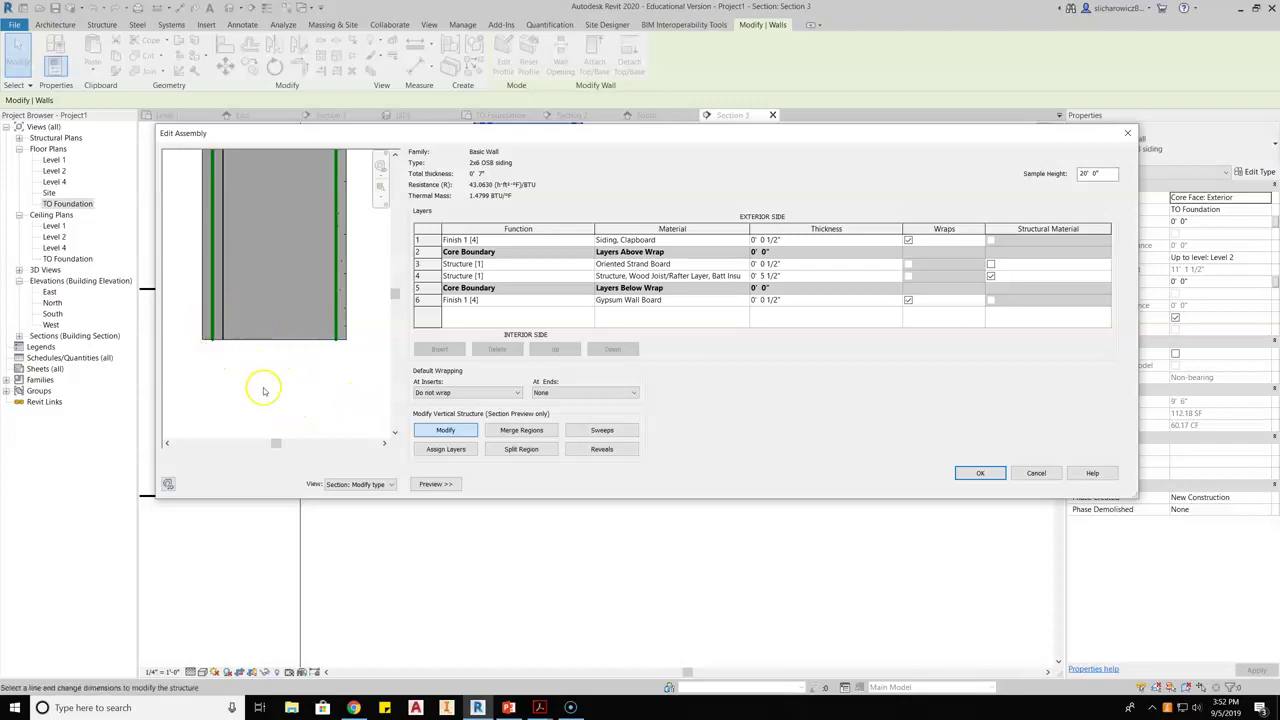
{"action": "left_click", "coordinate": [982, 474]}
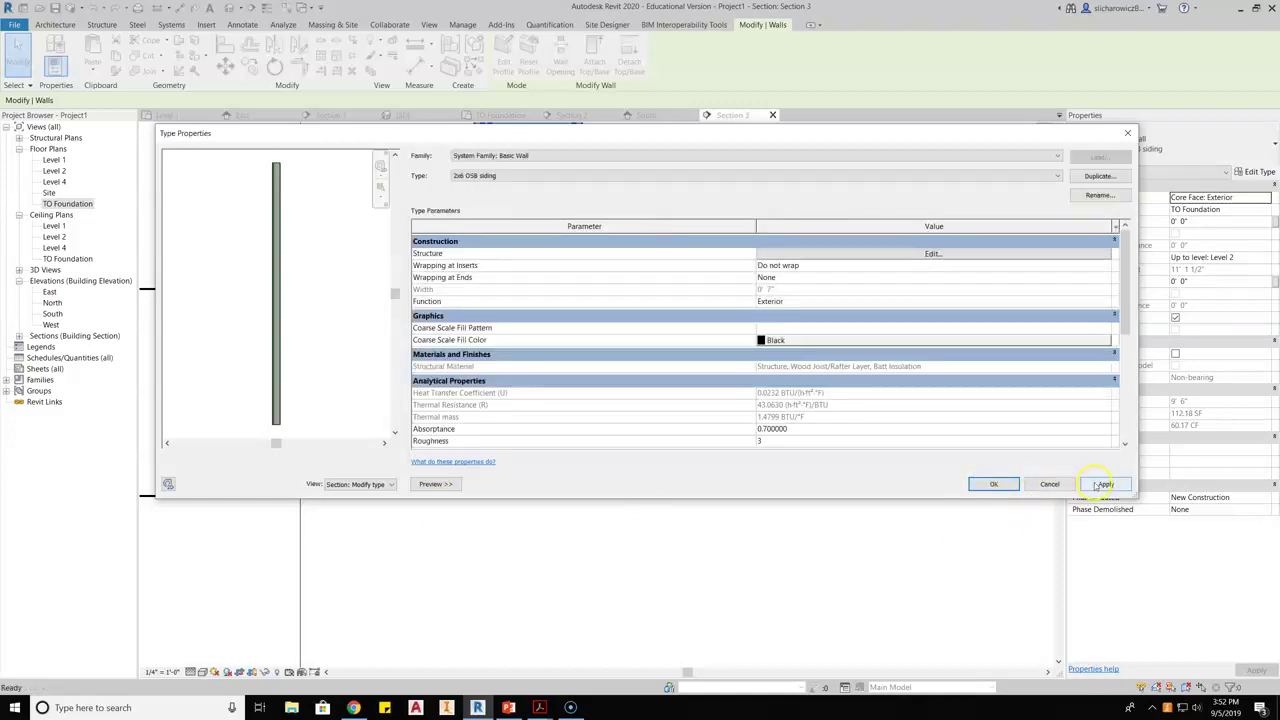
{"action": "left_click", "coordinate": [993, 484]}
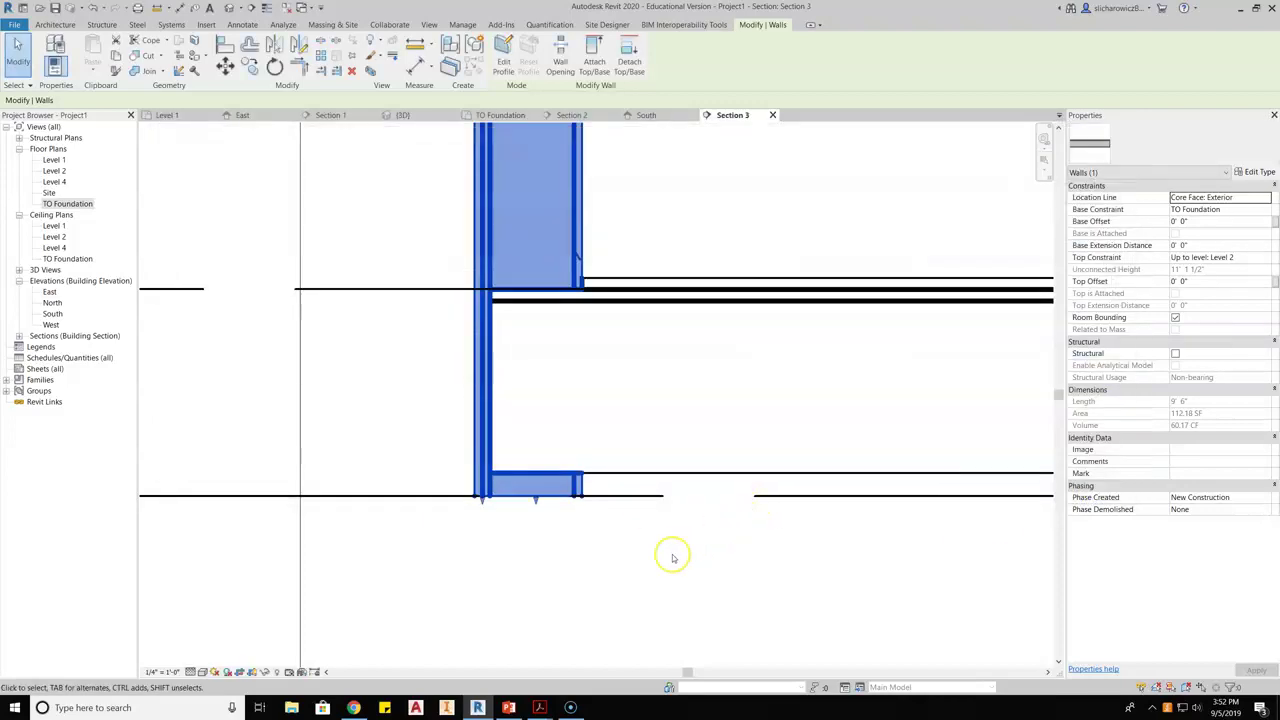
Step: Raise the wall's inner-layer base 1' 1 1/2" to the slab top, leaving outer layers at the foundation
{"action": "left_click", "coordinate": [598, 573]}
{"action": "left_click", "coordinate": [538, 464]}
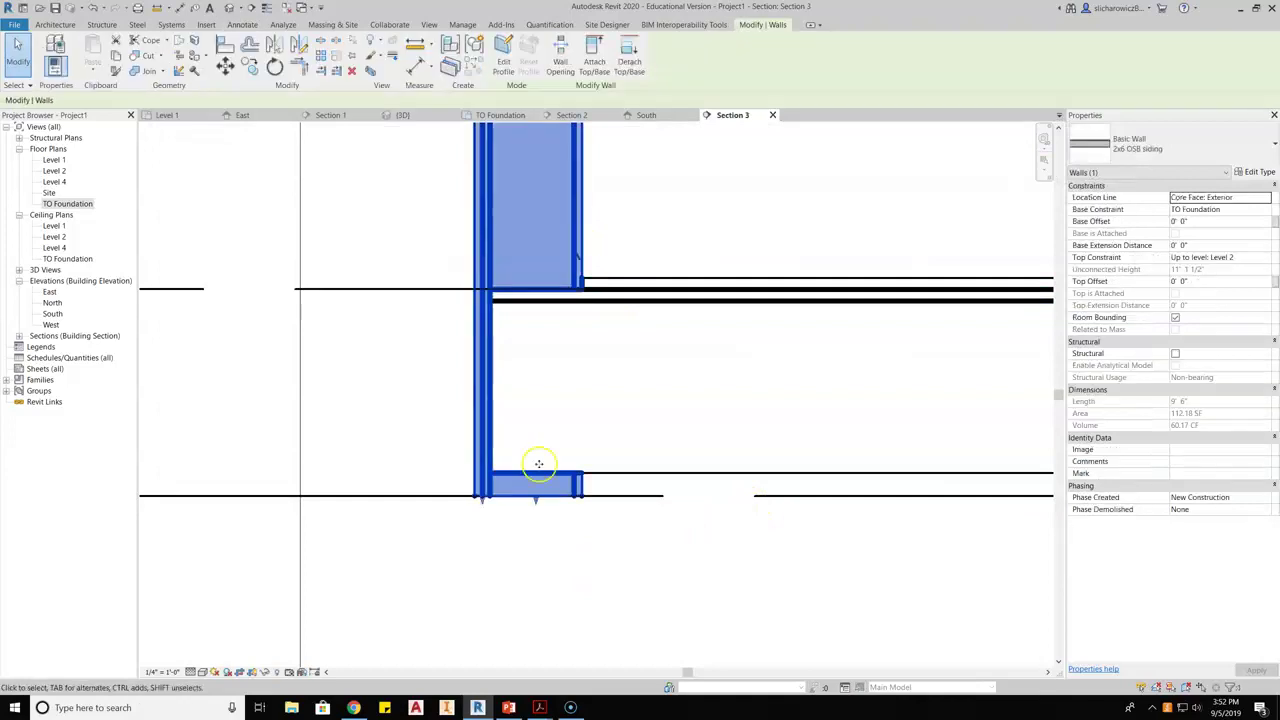
{"action": "scroll", "coordinate": [530, 485], "scroll_direction": "up", "scroll_amount": 3}
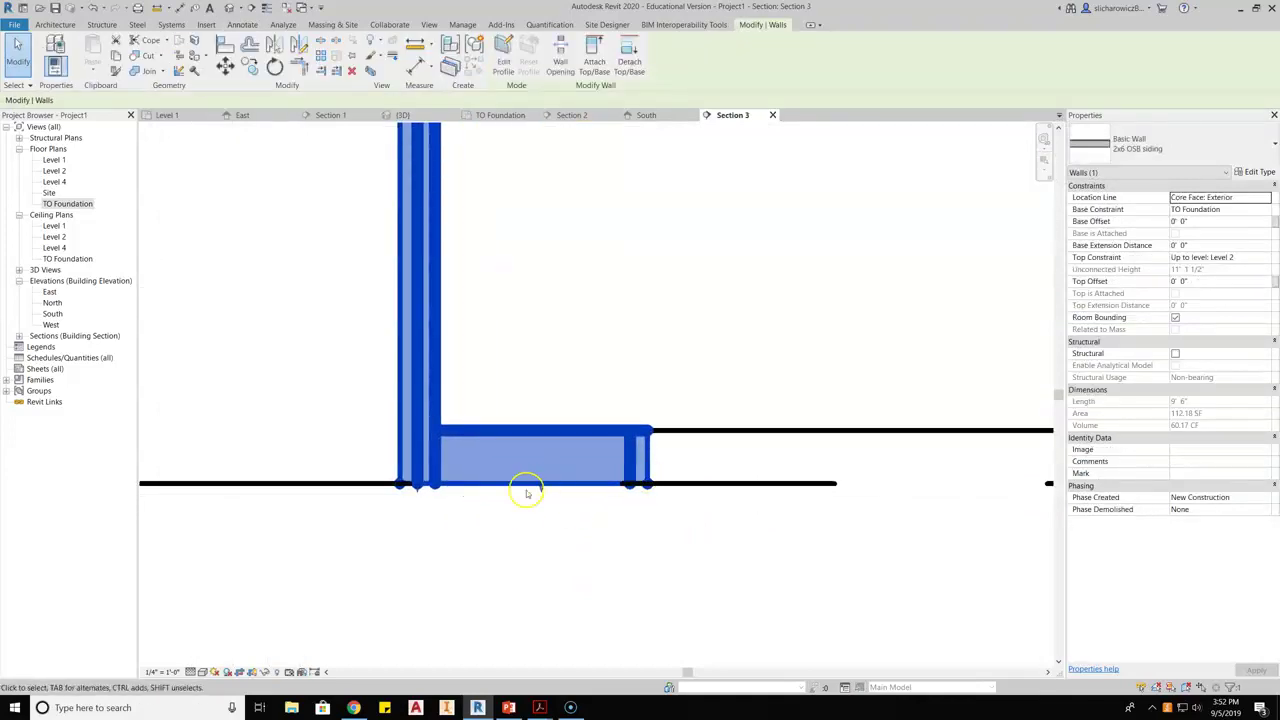
{"action": "left_click_drag", "start_coordinate": [537, 487], "coordinate": [543, 463]}
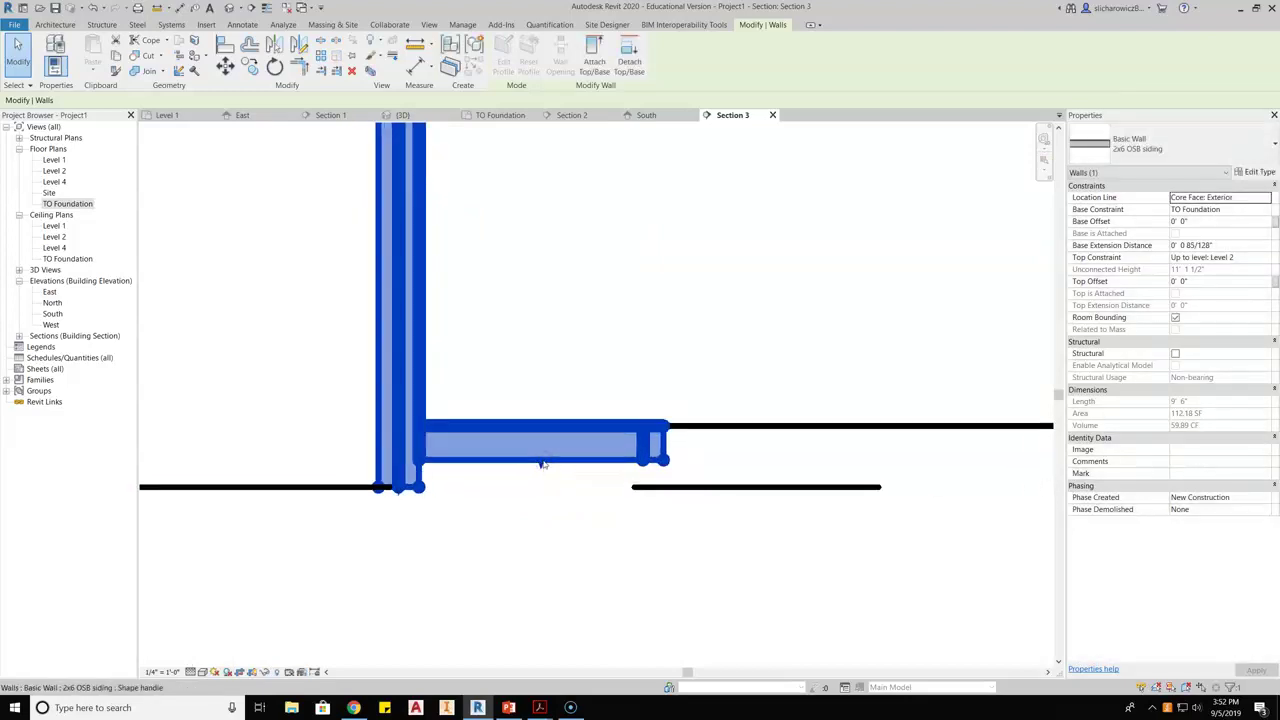
{"action": "scroll", "coordinate": [543, 463], "scroll_direction": "down", "scroll_amount": 3}
{"action": "left_click", "coordinate": [543, 463]}
{"action": "left_click_drag", "start_coordinate": [543, 463], "coordinate": [549, 238]}
{"action": "left_click_drag", "start_coordinate": [549, 236], "coordinate": [550, 238]}
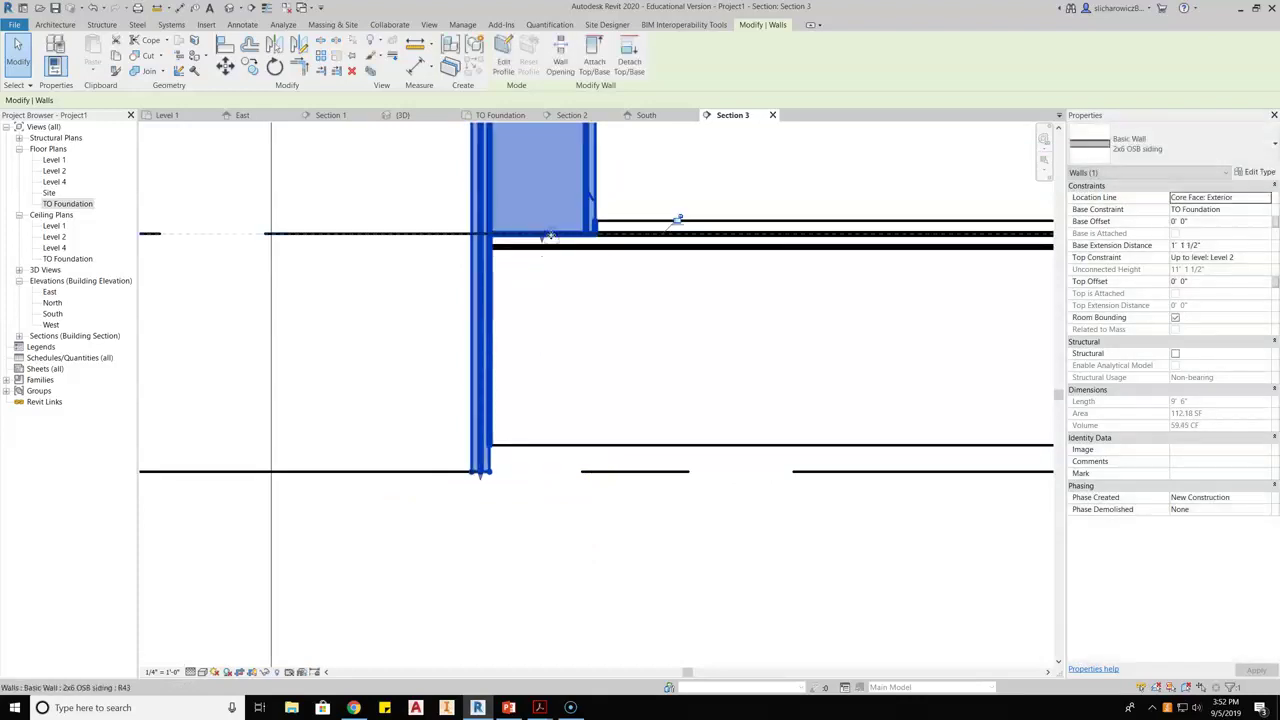
{"action": "left_click", "coordinate": [673, 171]}
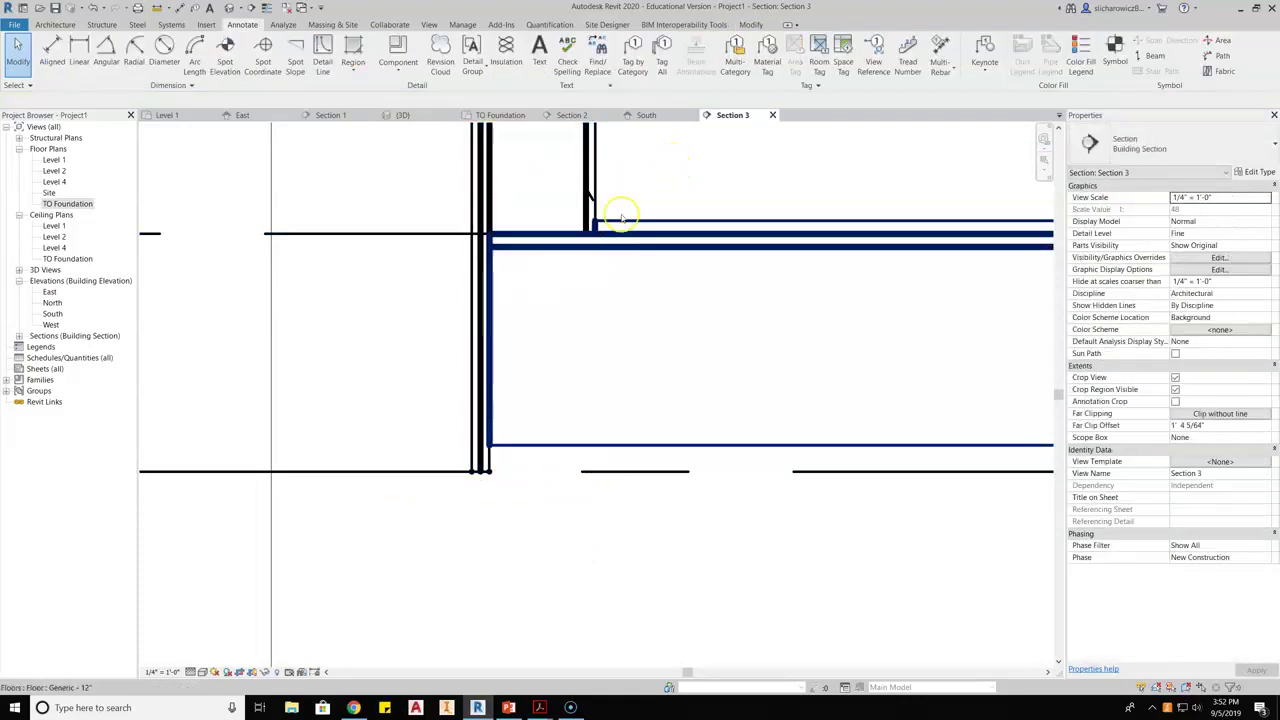
Step: Zoom out and switch to the Level 1 floor plan
{"action": "scroll", "coordinate": [541, 257], "scroll_direction": "down", "scroll_amount": 1}
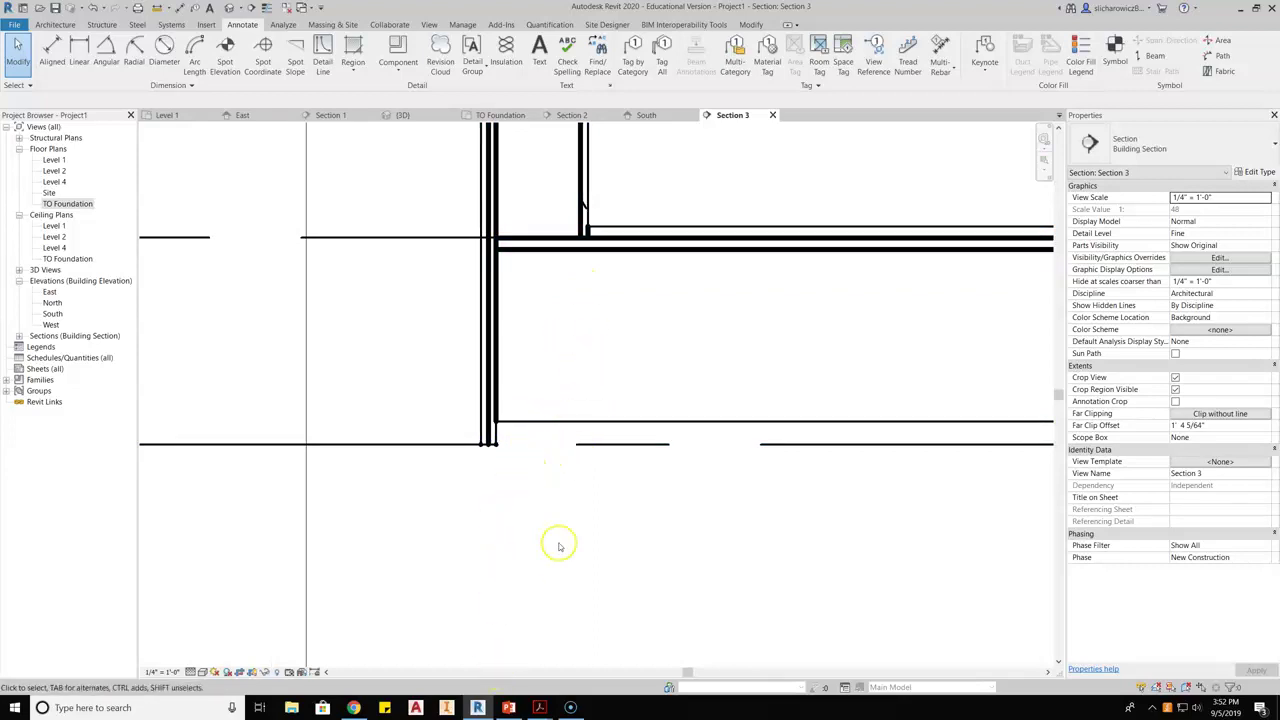
{"action": "scroll", "coordinate": [570, 535], "scroll_direction": "down", "scroll_amount": 1}
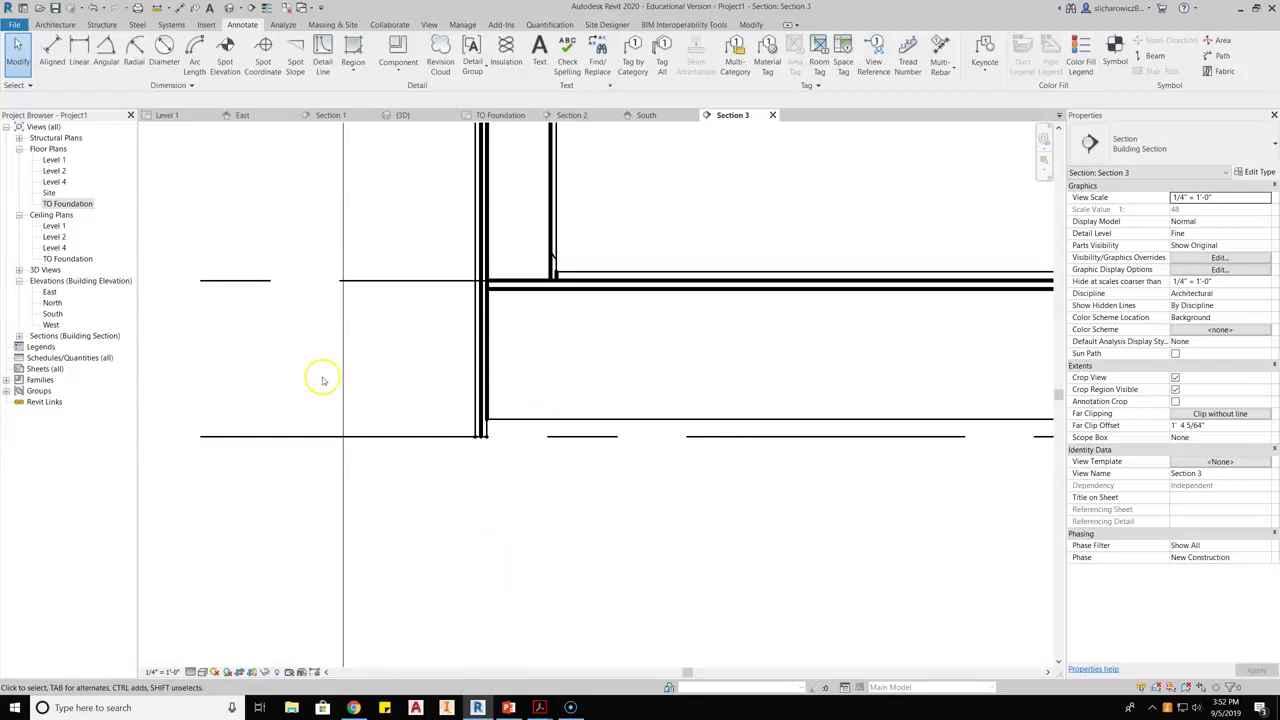
{"action": "left_click", "coordinate": [157, 116]}
Step: Shift the Level 1 plan view and start the Structure Beam tool
{"action": "scroll", "coordinate": [480, 410], "scroll_direction": "down", "scroll_amount": 4}
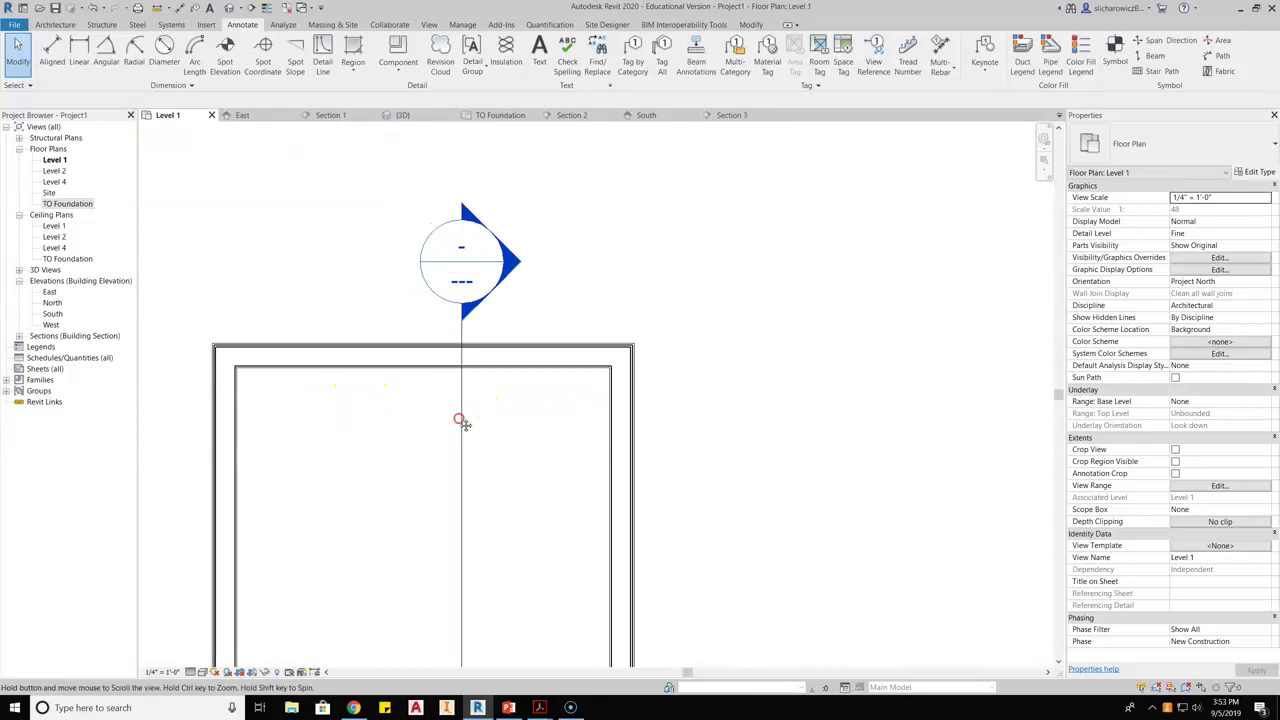
{"action": "middle_click_drag", "start_coordinate": [460, 421], "coordinate": [518, 423]}
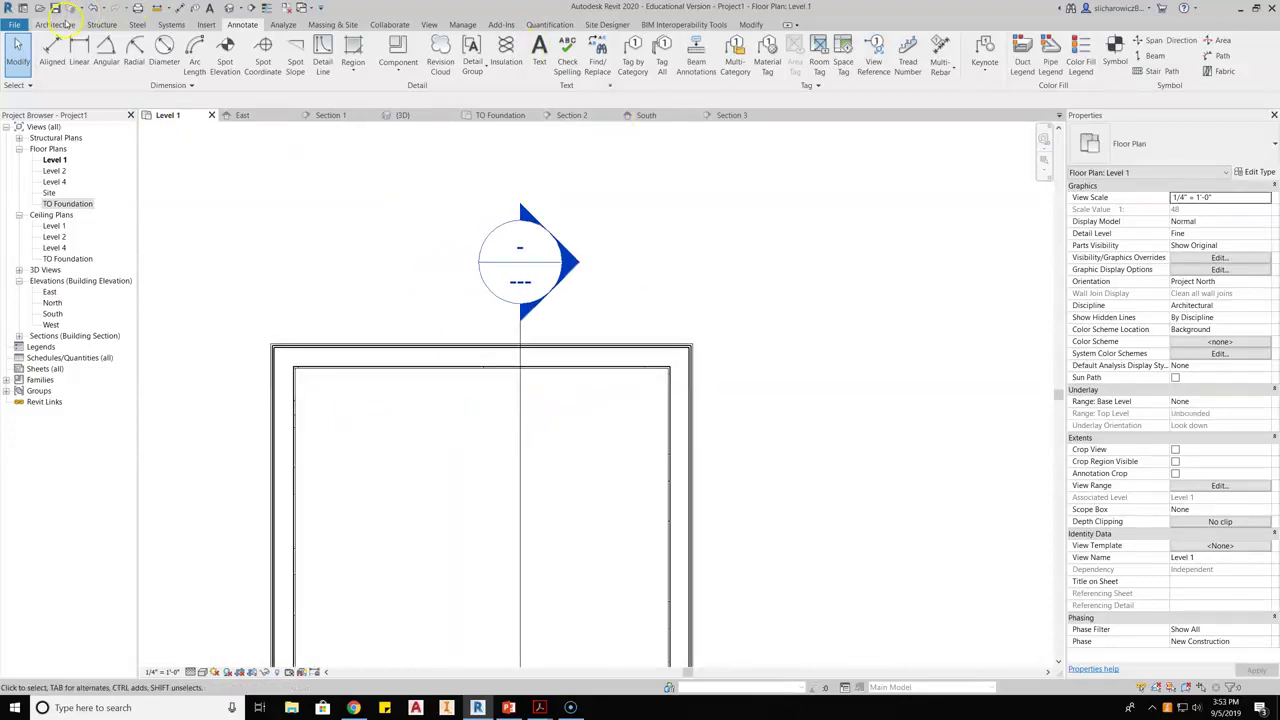
{"action": "left_click", "coordinate": [100, 24]}
{"action": "left_click", "coordinate": [58, 66]}
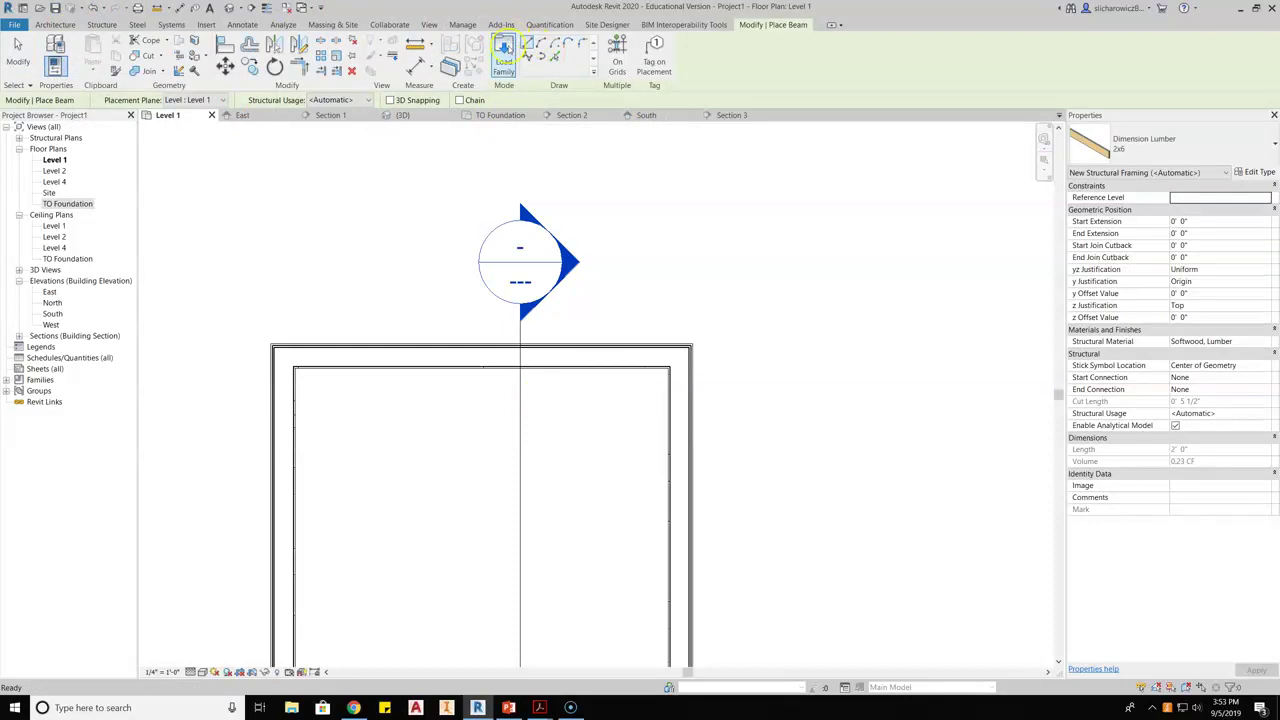
Step: Load the 2x6 type of Dimension Lumber from Structural Framing > Wood
{"action": "left_click", "coordinate": [503, 50]}
{"action": "left_click", "coordinate": [526, 230]}
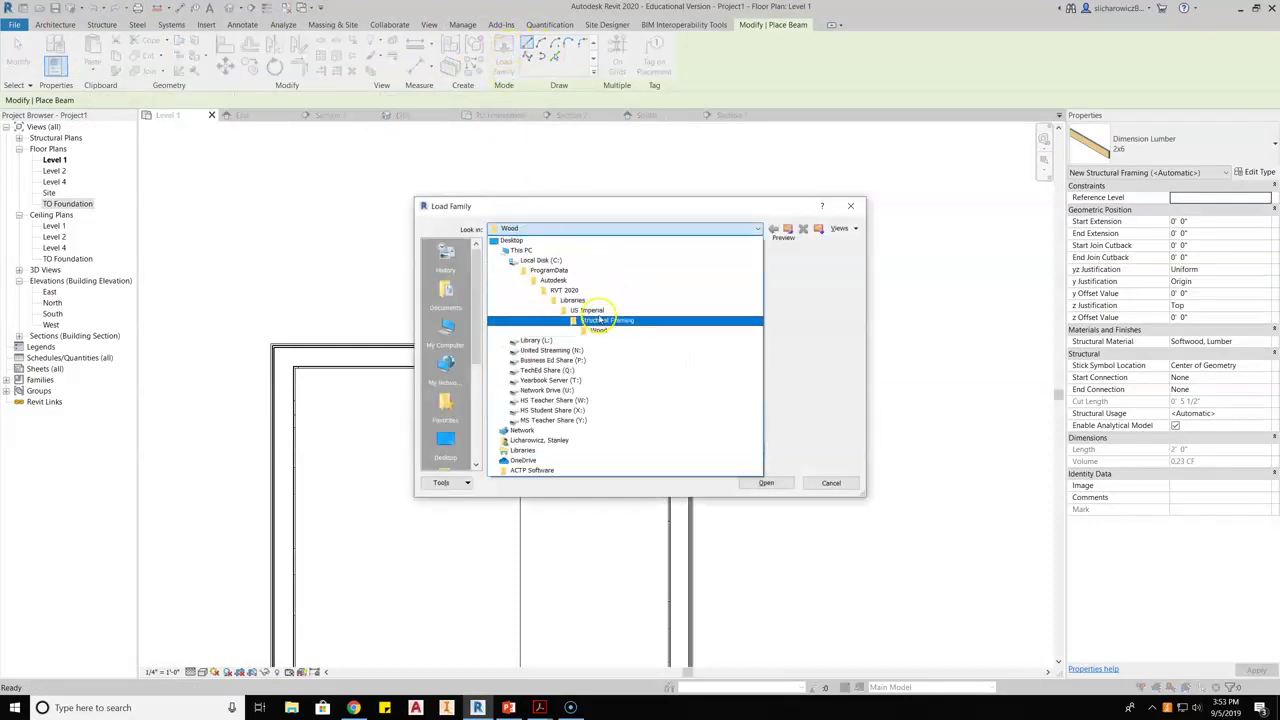
{"action": "left_click", "coordinate": [600, 320]}
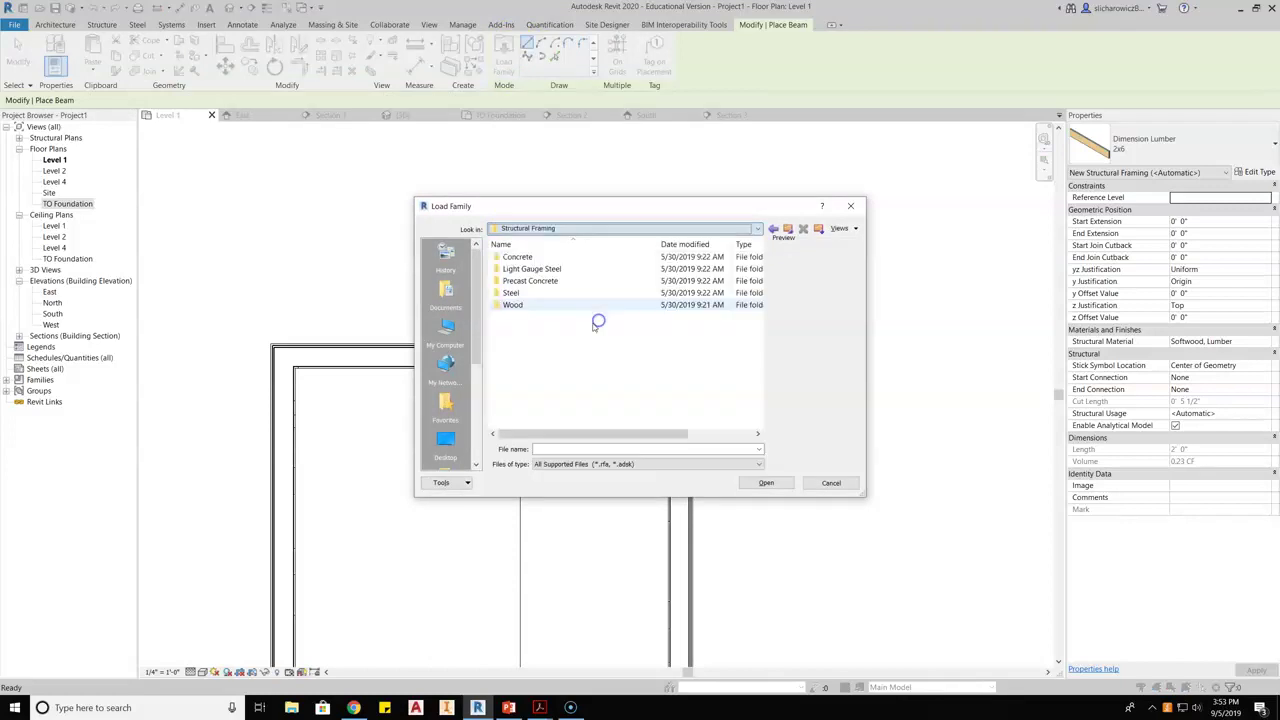
{"action": "double_click", "coordinate": [510, 305]}
{"action": "double_click", "coordinate": [530, 258]}
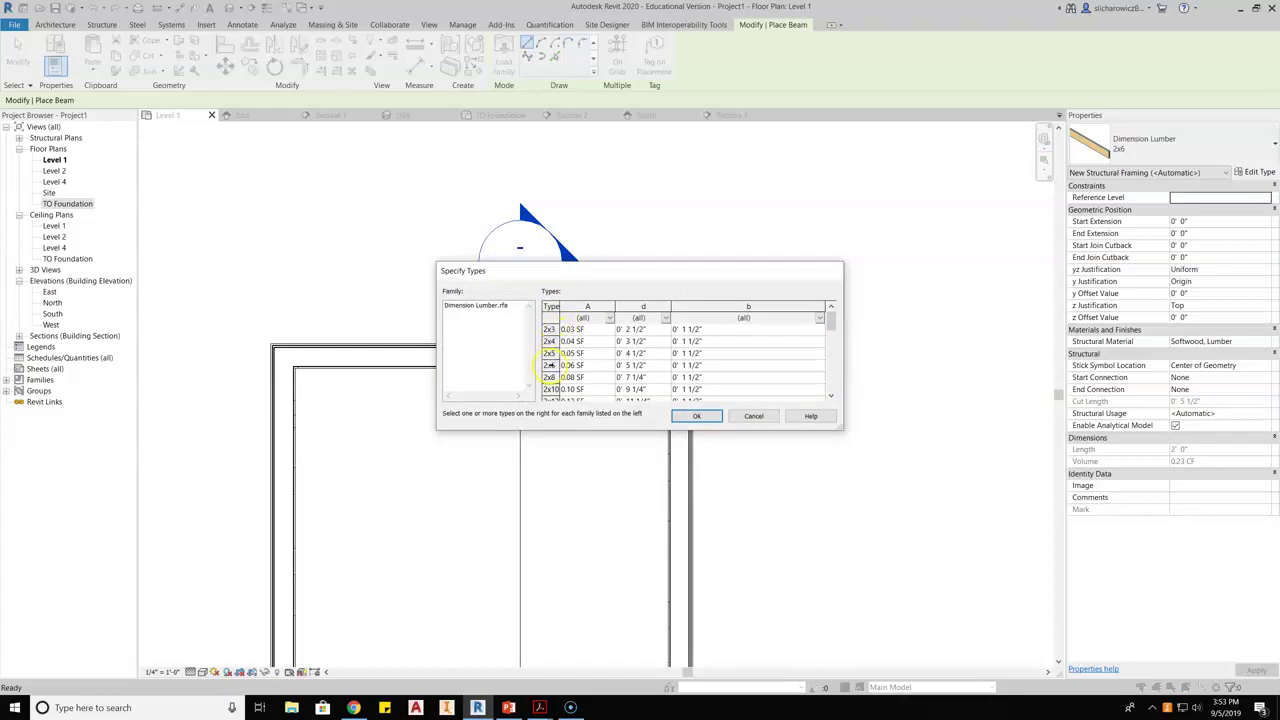
{"action": "left_click", "coordinate": [549, 365]}
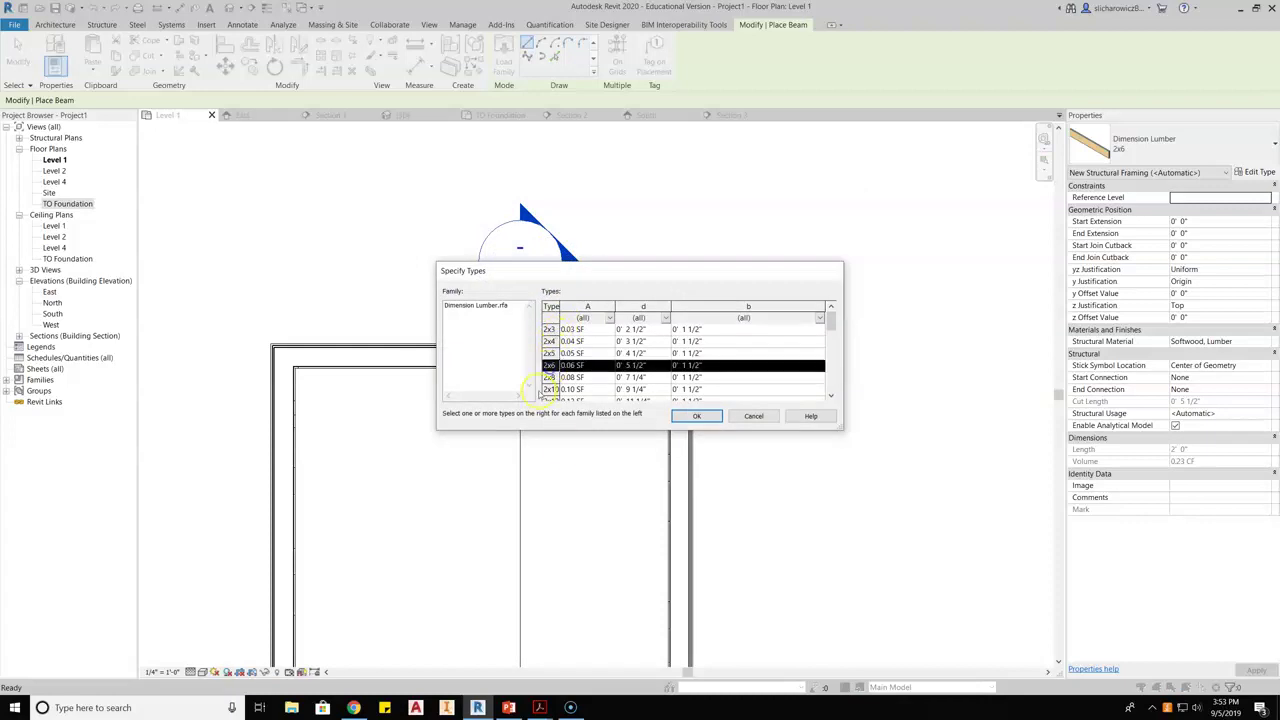
{"action": "left_click", "coordinate": [700, 416]}
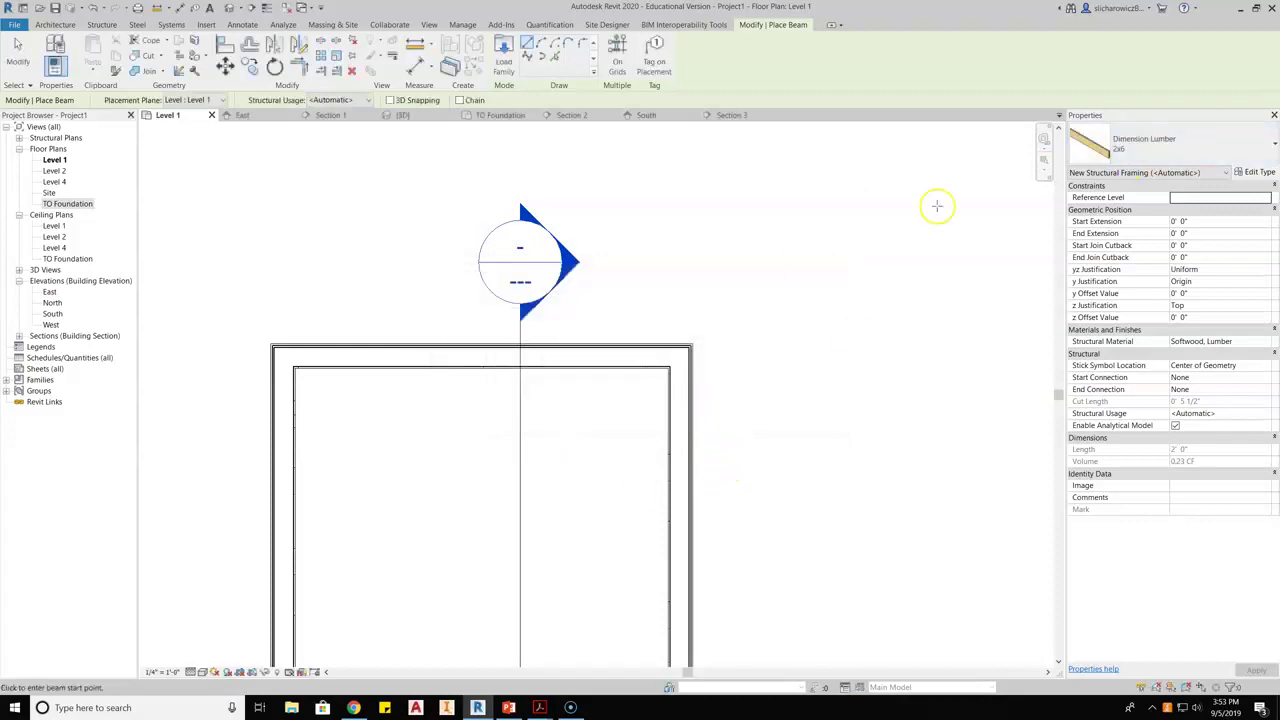
Step: Place a 2x6 beam at the wall corner, cancel beam placement, and open Section 3
{"action": "left_click", "coordinate": [283, 287]}
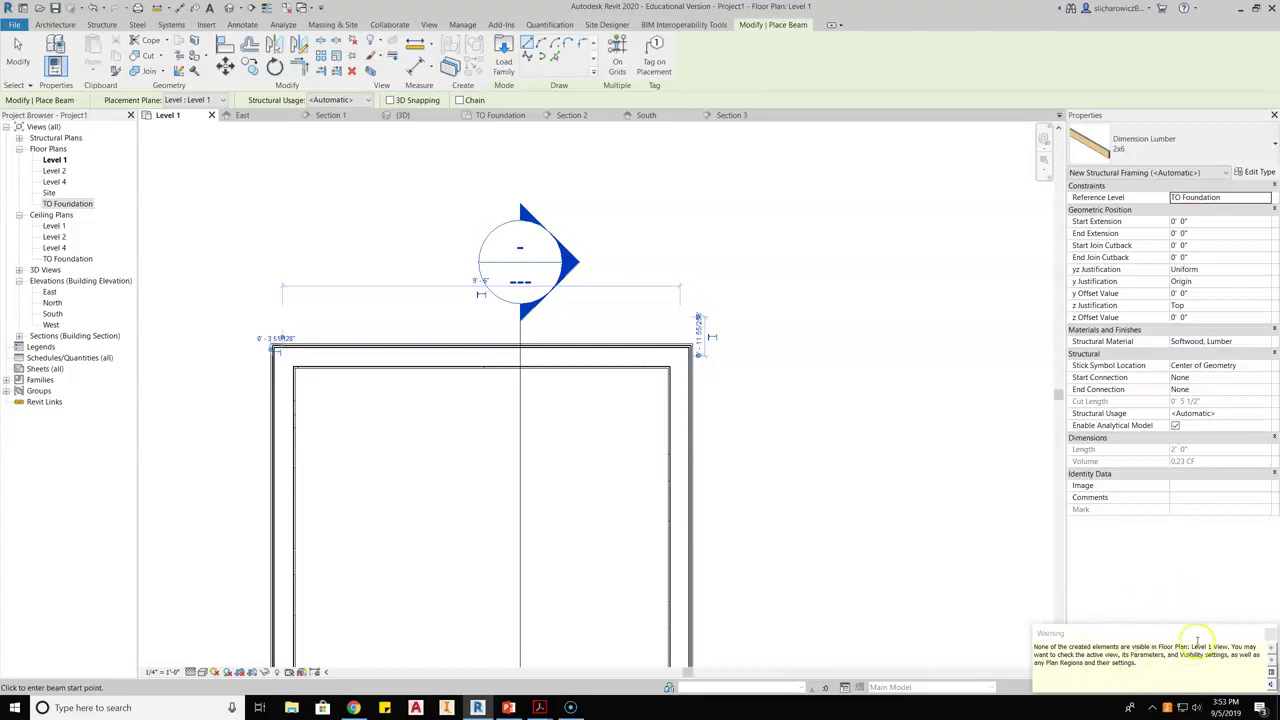
{"action": "left_click", "coordinate": [1270, 635]}
{"action": "right_click", "coordinate": [596, 232]}
{"action": "left_click", "coordinate": [598, 240]}
{"action": "right_click", "coordinate": [572, 240]}
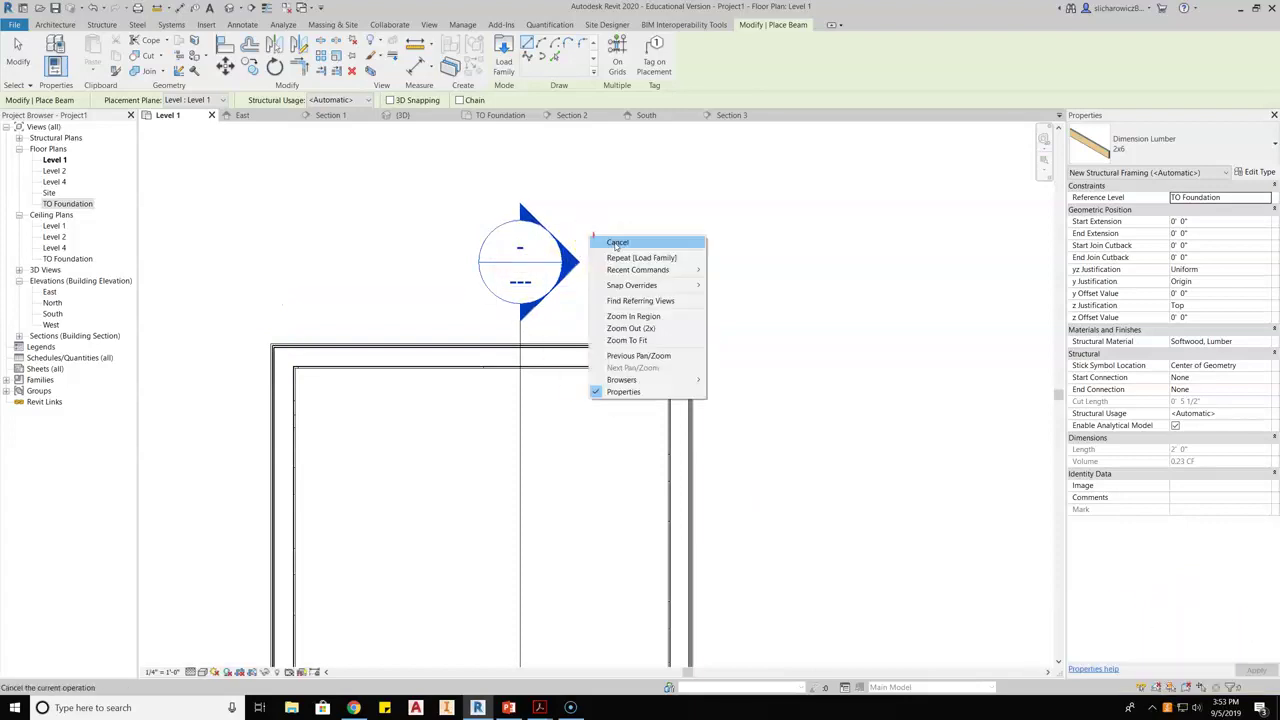
{"action": "left_click", "coordinate": [608, 244]}
{"action": "double_click", "coordinate": [567, 263]}
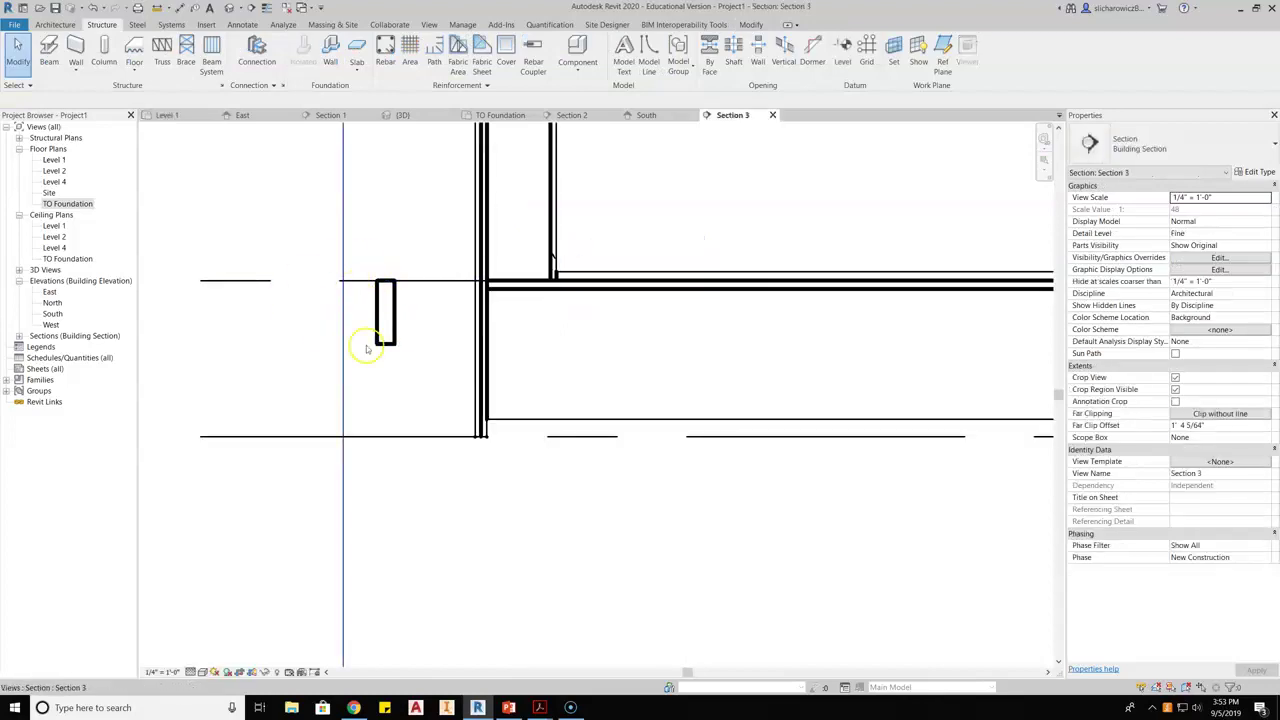
Step: Give the 2x6 member a 90° cross-section rotation and update its start and end level offsets
{"action": "left_click", "coordinate": [391, 311]}
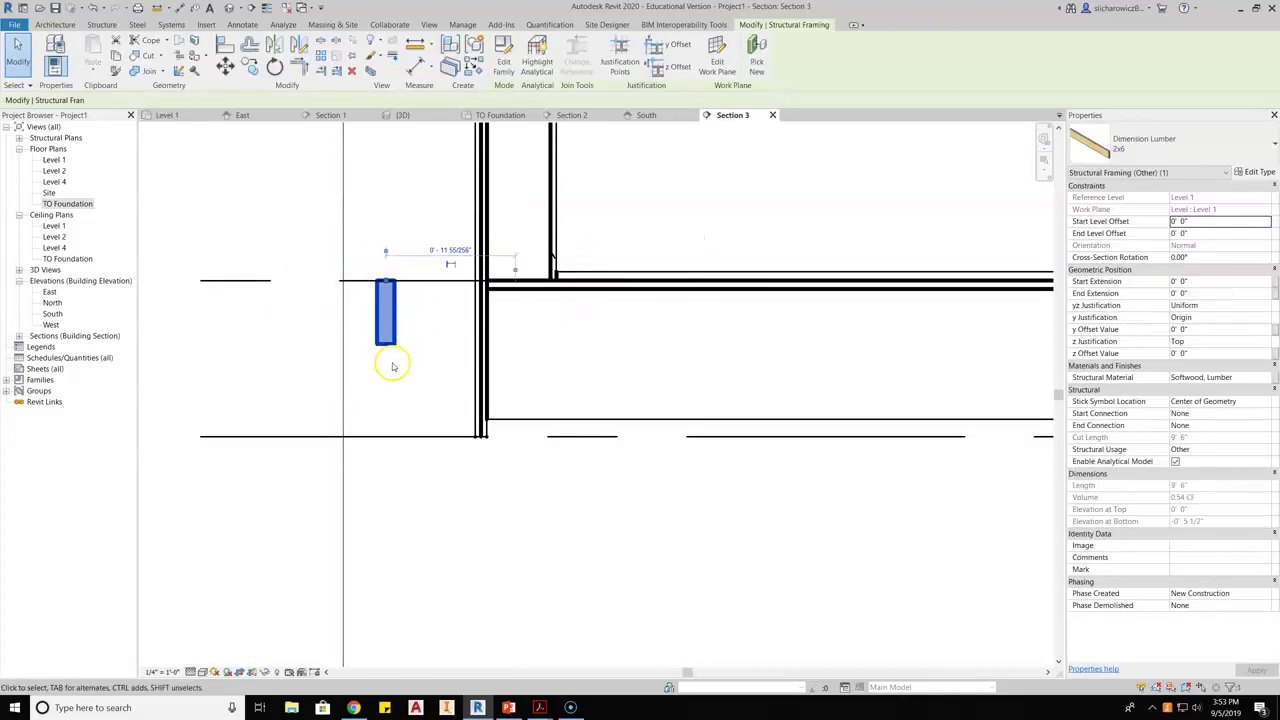
{"action": "left_click", "coordinate": [1186, 257]}
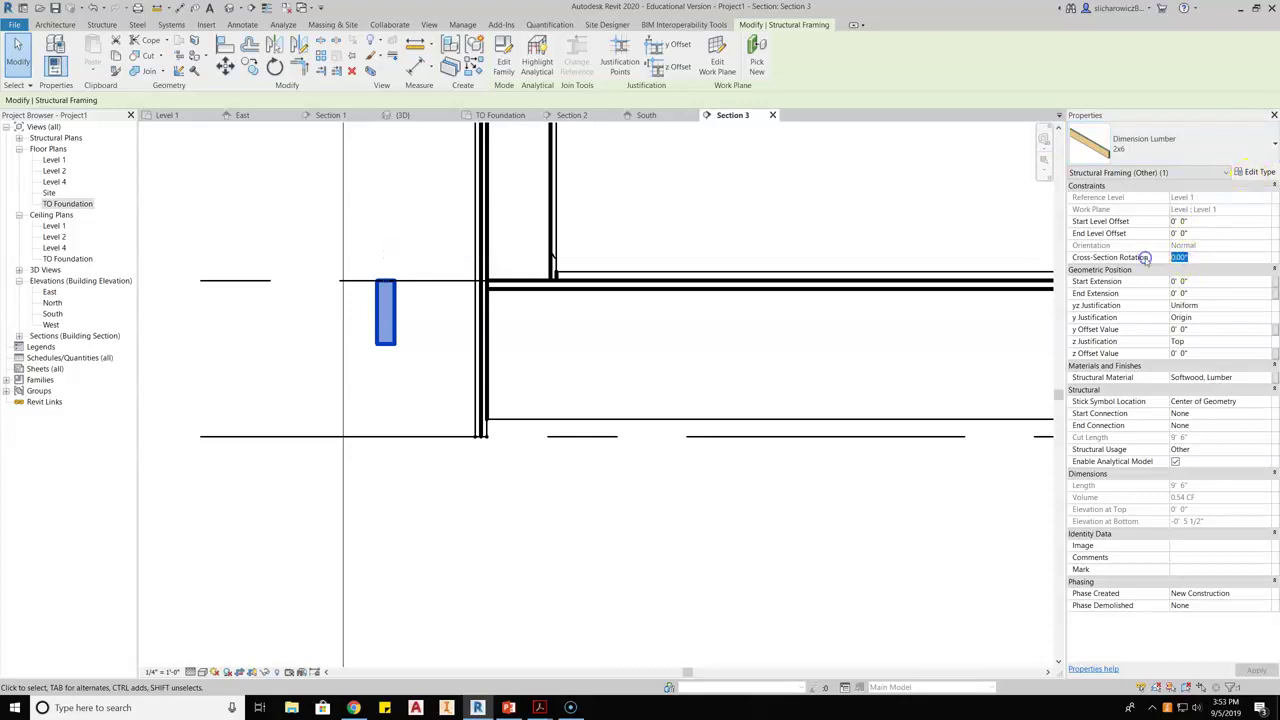
{"action": "type", "text": "90"}
{"action": "left_click", "coordinate": [1200, 221]}
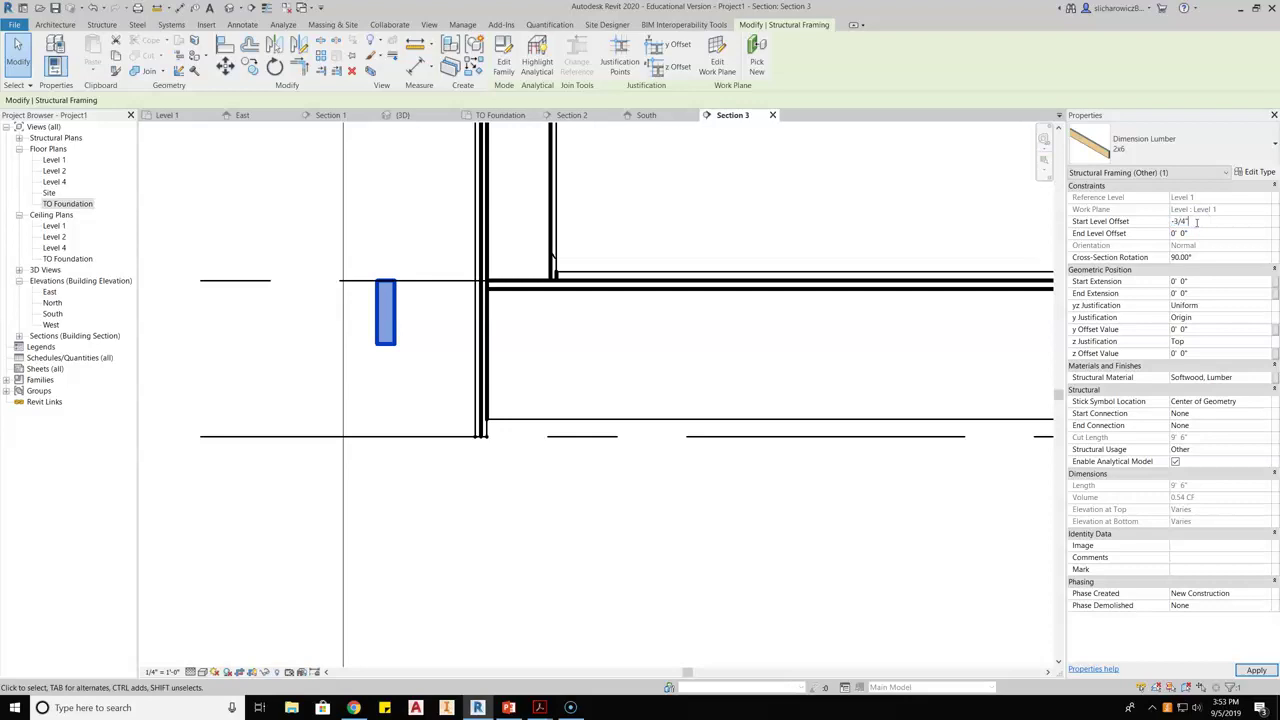
{"action": "left_click", "coordinate": [1188, 246]}
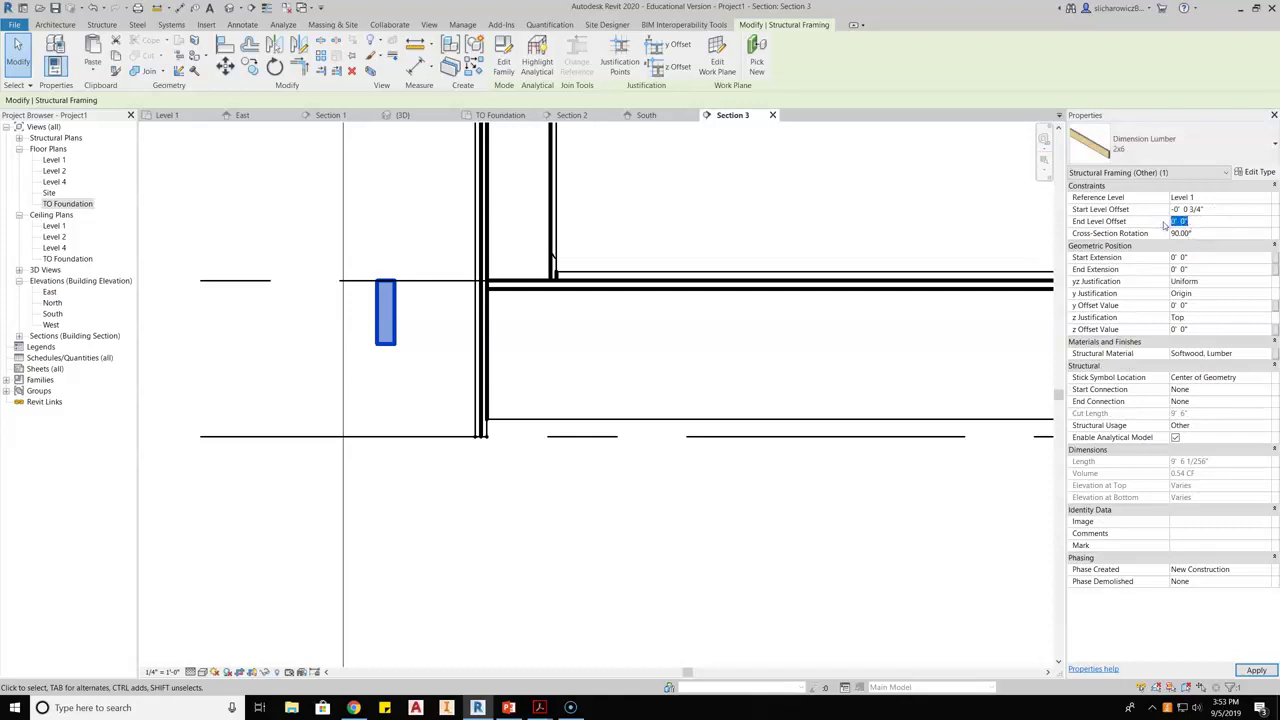
{"action": "left_click", "coordinate": [1145, 212]}
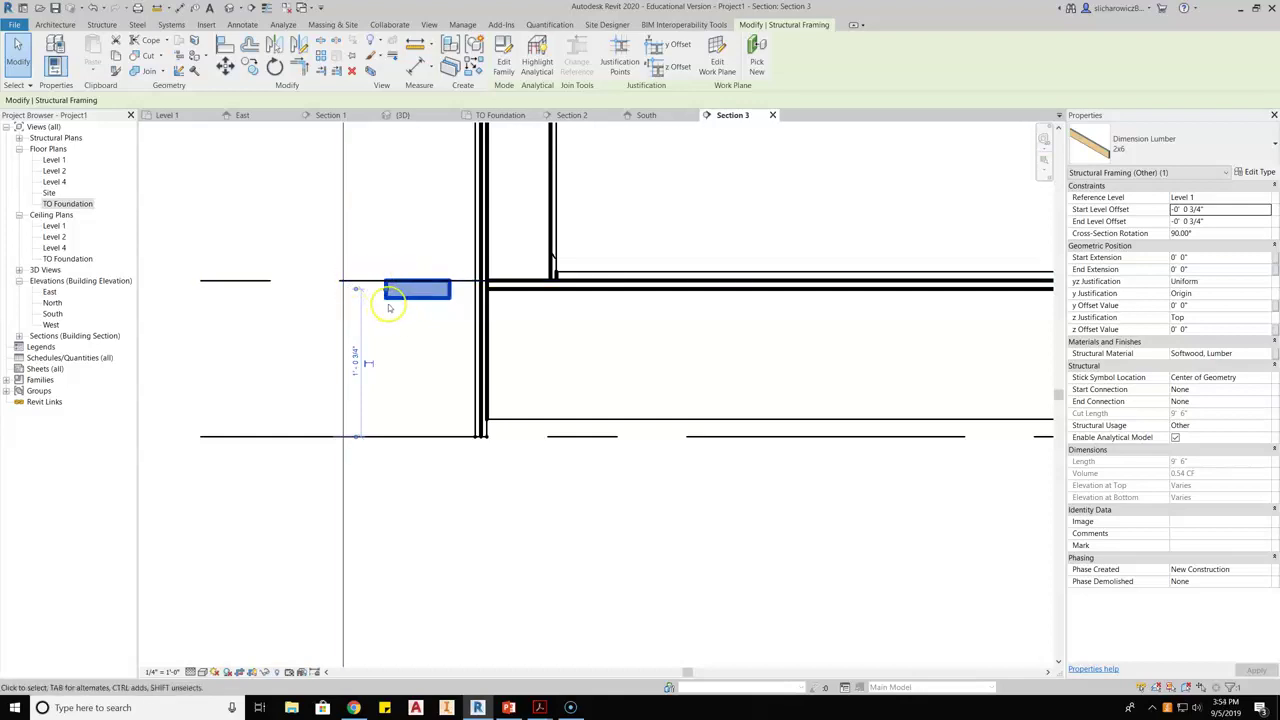
Step: Move the sill plate from its corner to the floor slab's endpoint against the wall
{"action": "left_click_drag", "start_coordinate": [401, 298], "coordinate": [531, 488]}
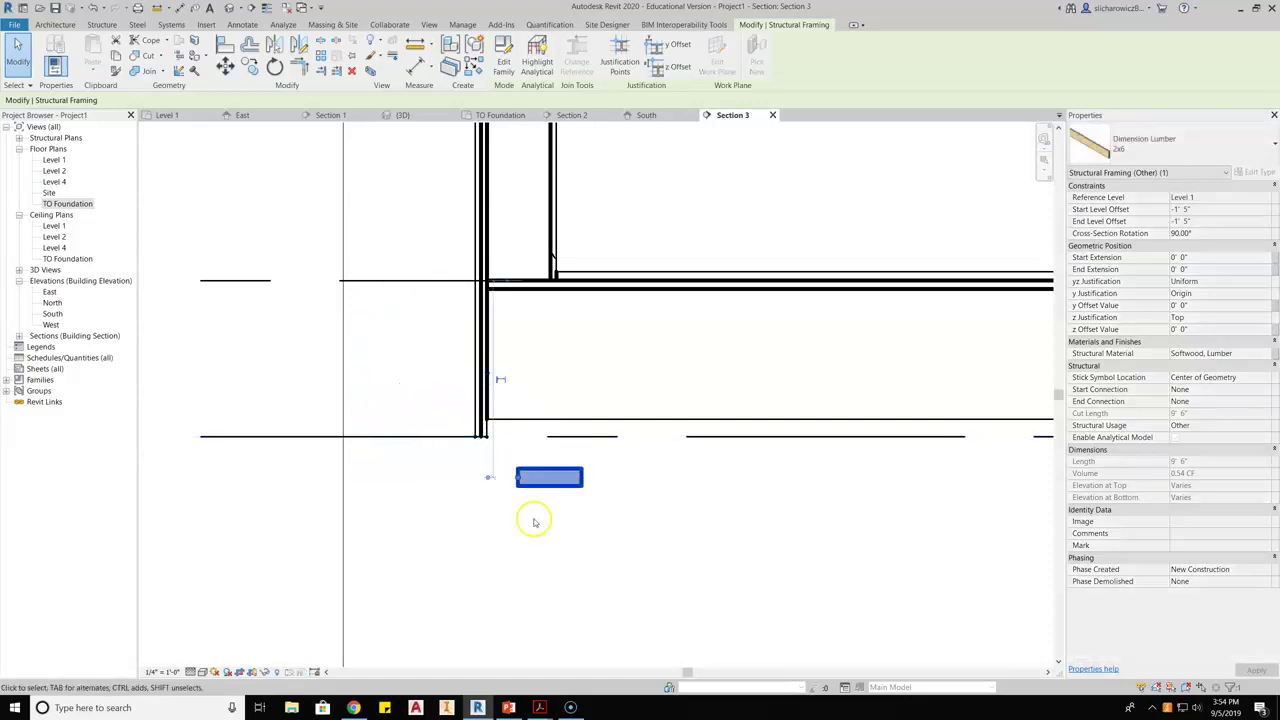
{"action": "left_click", "coordinate": [222, 68]}
{"action": "scroll", "coordinate": [500, 525], "scroll_direction": "up", "scroll_amount": 2}
{"action": "scroll", "coordinate": [505, 528], "scroll_direction": "up", "scroll_amount": 2}
{"action": "left_click", "coordinate": [550, 361]}
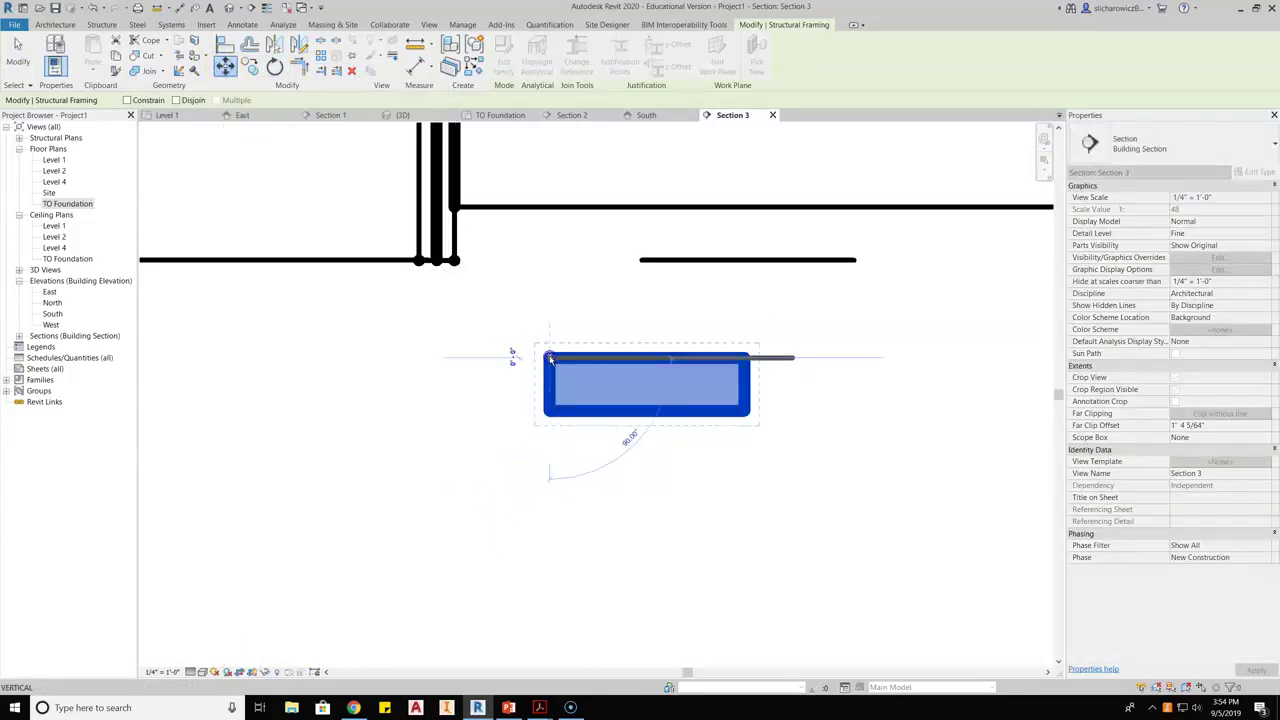
{"action": "left_click", "coordinate": [456, 210]}
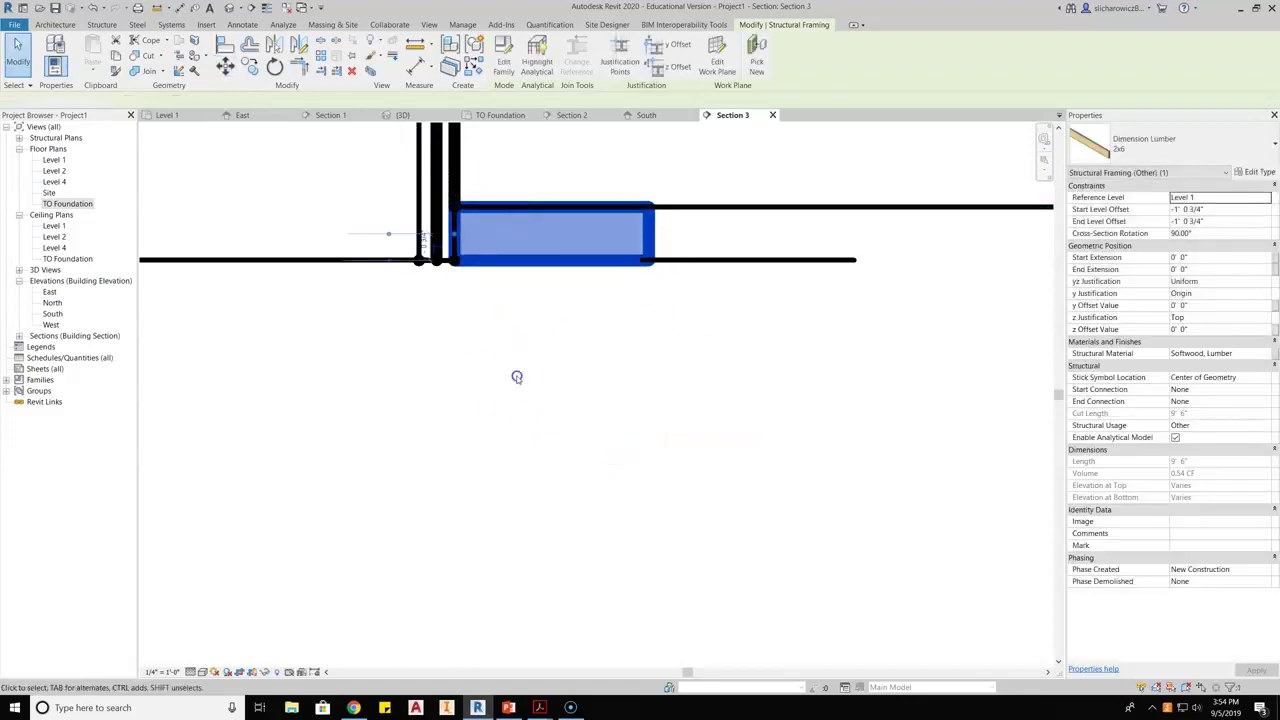
{"action": "left_click", "coordinate": [516, 377]}
{"action": "scroll", "coordinate": [516, 377], "scroll_direction": "down", "scroll_amount": 3}
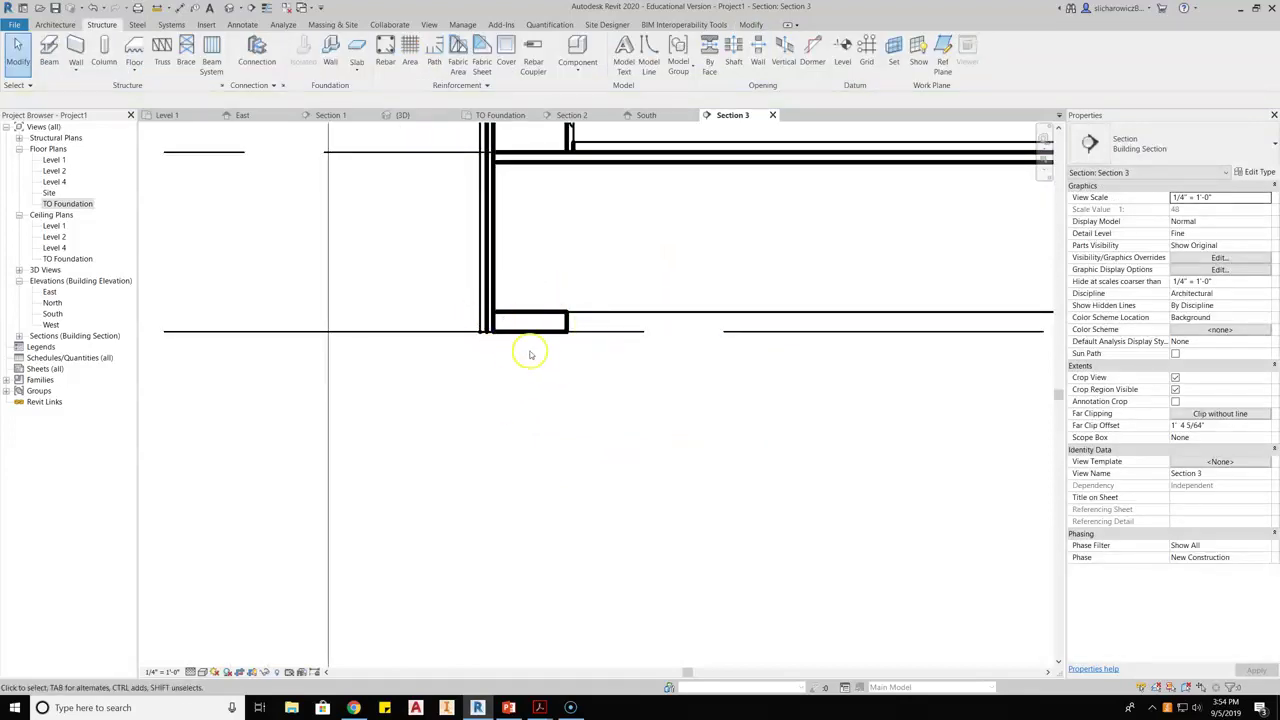
Step: Zoom around Section 3 to inspect the flat sill plate against the wall
{"action": "scroll", "coordinate": [587, 430], "scroll_direction": "up", "scroll_amount": 2}
{"action": "scroll", "coordinate": [509, 394], "scroll_direction": "up", "scroll_amount": 1}
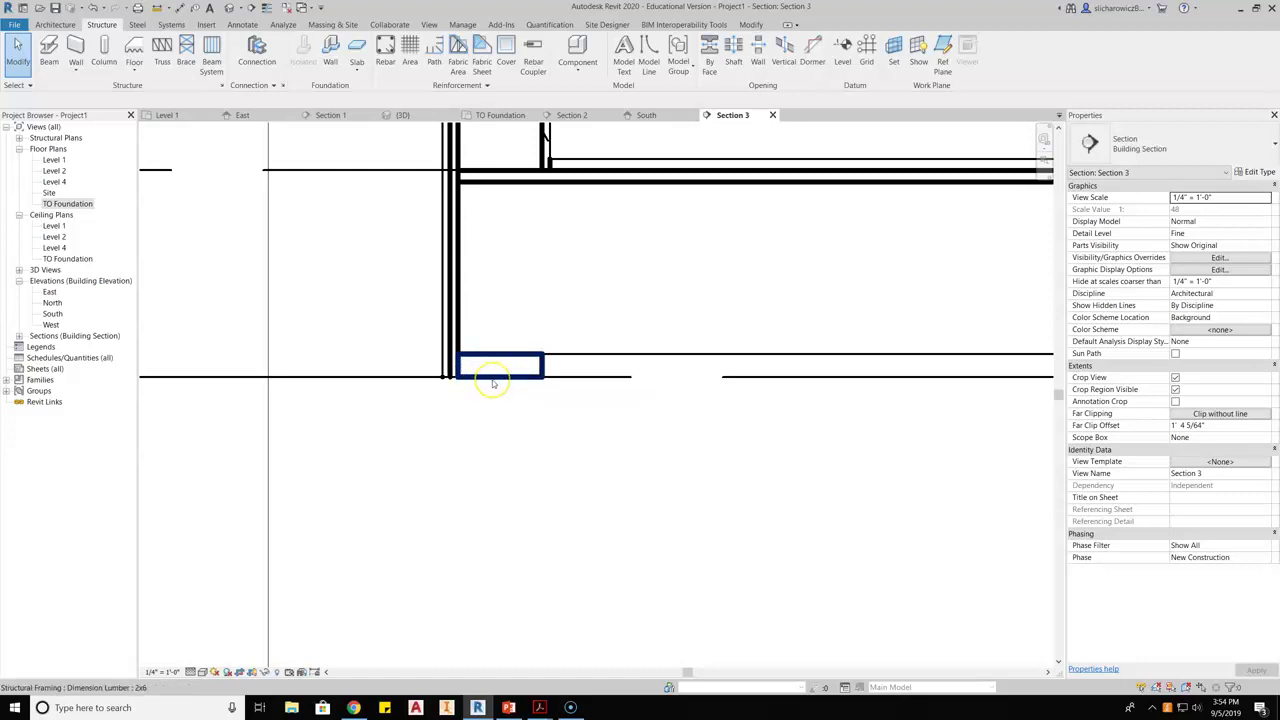
{"action": "scroll", "coordinate": [433, 397], "scroll_direction": "up", "scroll_amount": 4}
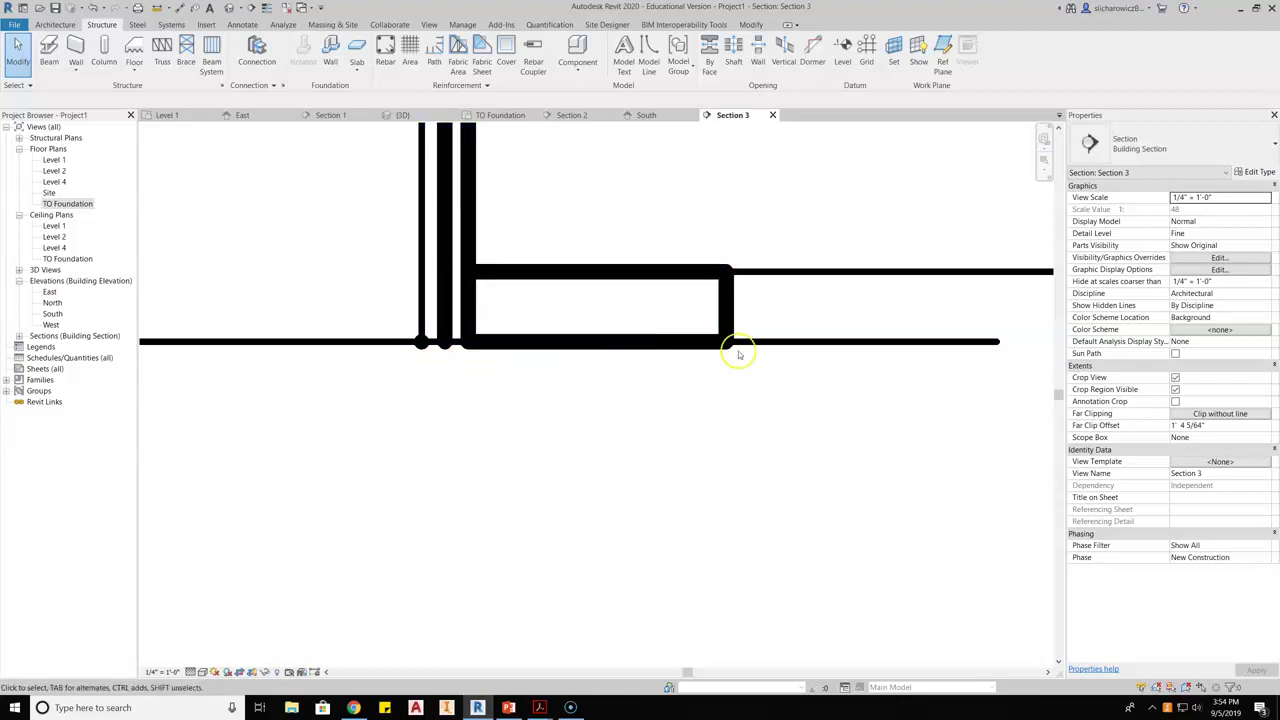
{"action": "scroll", "coordinate": [590, 325], "scroll_direction": "down", "scroll_amount": 1}
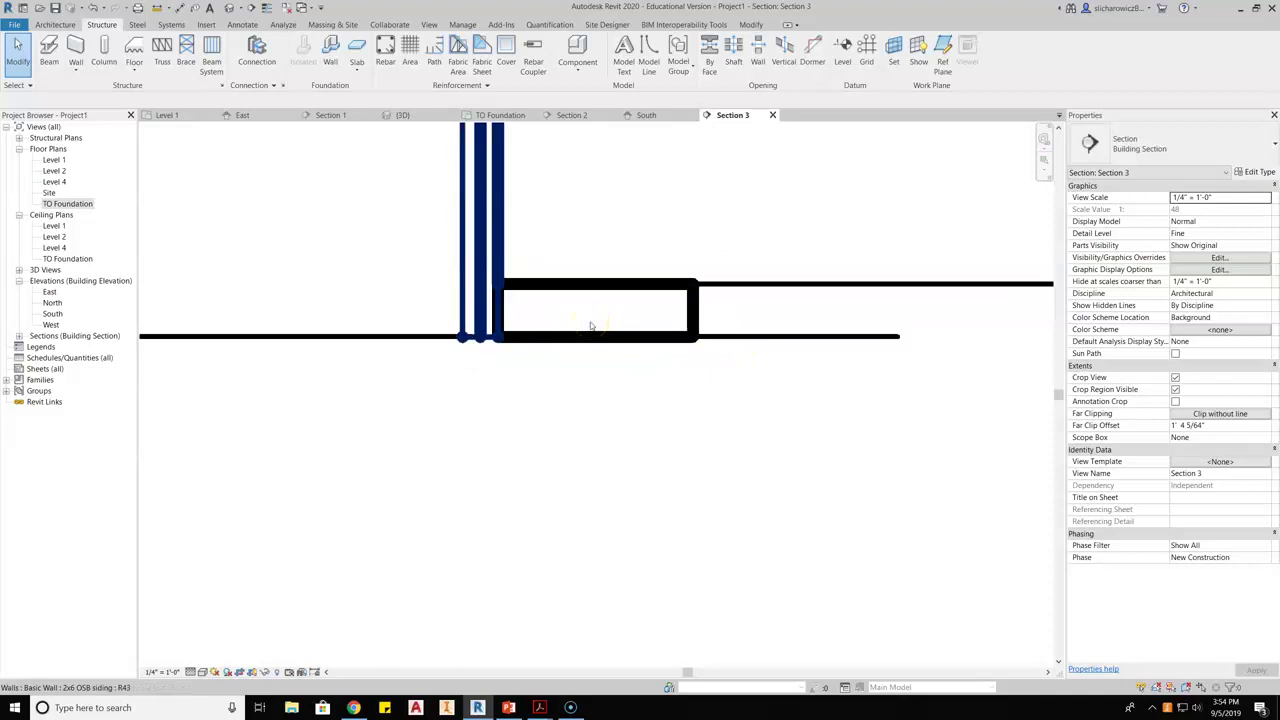
{"action": "scroll", "coordinate": [590, 325], "scroll_direction": "down", "scroll_amount": 4}
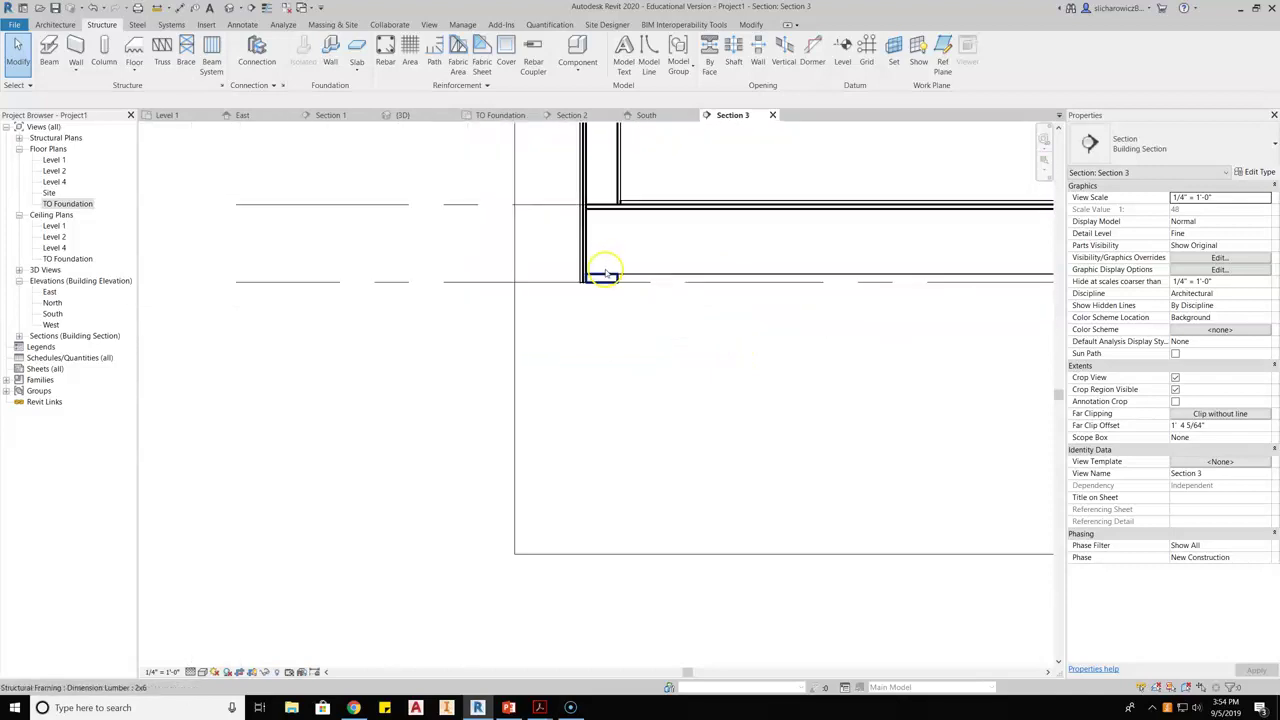
{"action": "scroll", "coordinate": [600, 245], "scroll_direction": "up", "scroll_amount": 1}
{"action": "scroll", "coordinate": [595, 288], "scroll_direction": "up", "scroll_amount": 3}
{"action": "scroll", "coordinate": [595, 290], "scroll_direction": "up", "scroll_amount": 3}
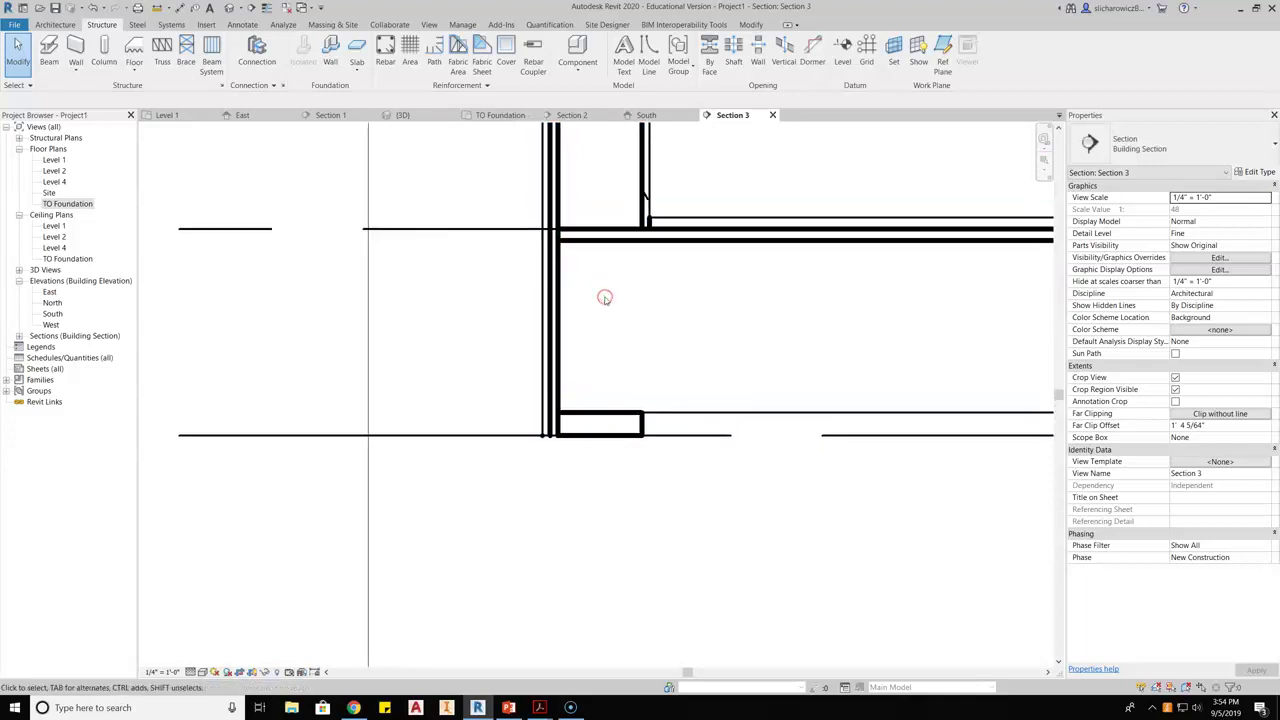
{"action": "left_click", "coordinate": [602, 472]}
Step: Recentre the wall and sill plate, then go to the Level 1 floor plan
{"action": "scroll", "coordinate": [600, 331], "scroll_direction": "down", "scroll_amount": 1}
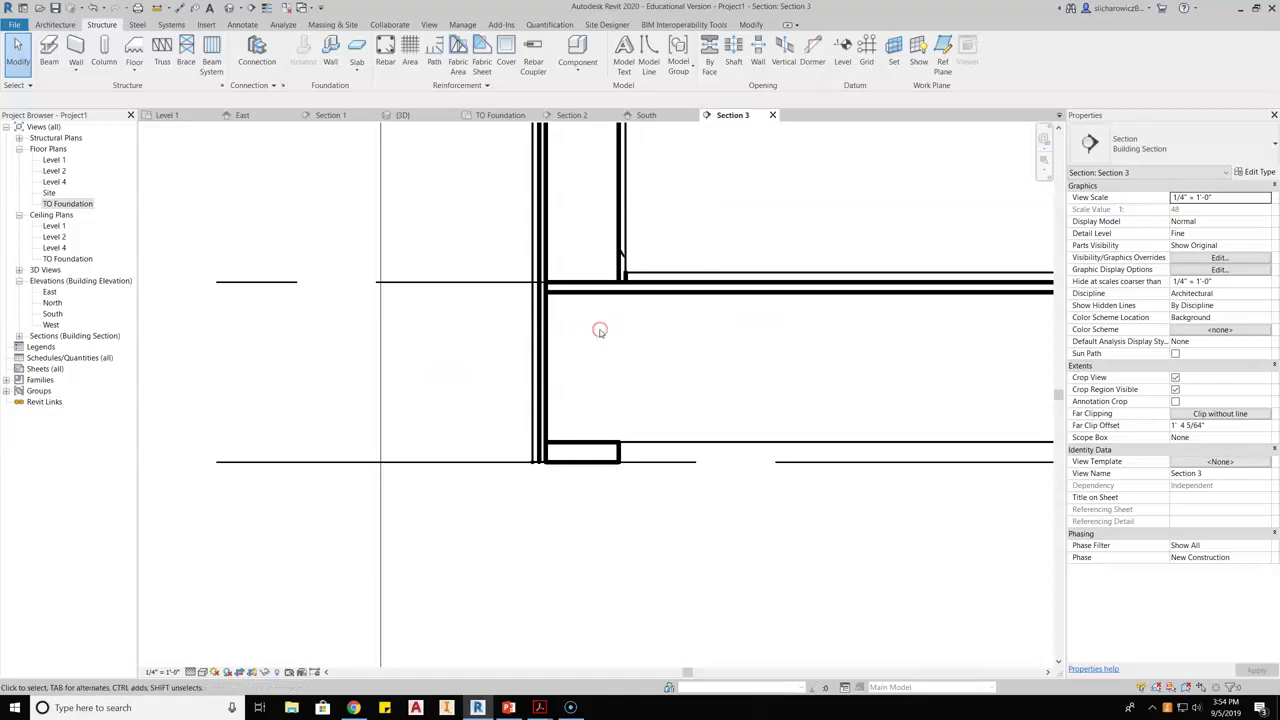
{"action": "middle_click_drag", "start_coordinate": [633, 345], "coordinate": [618, 359]}
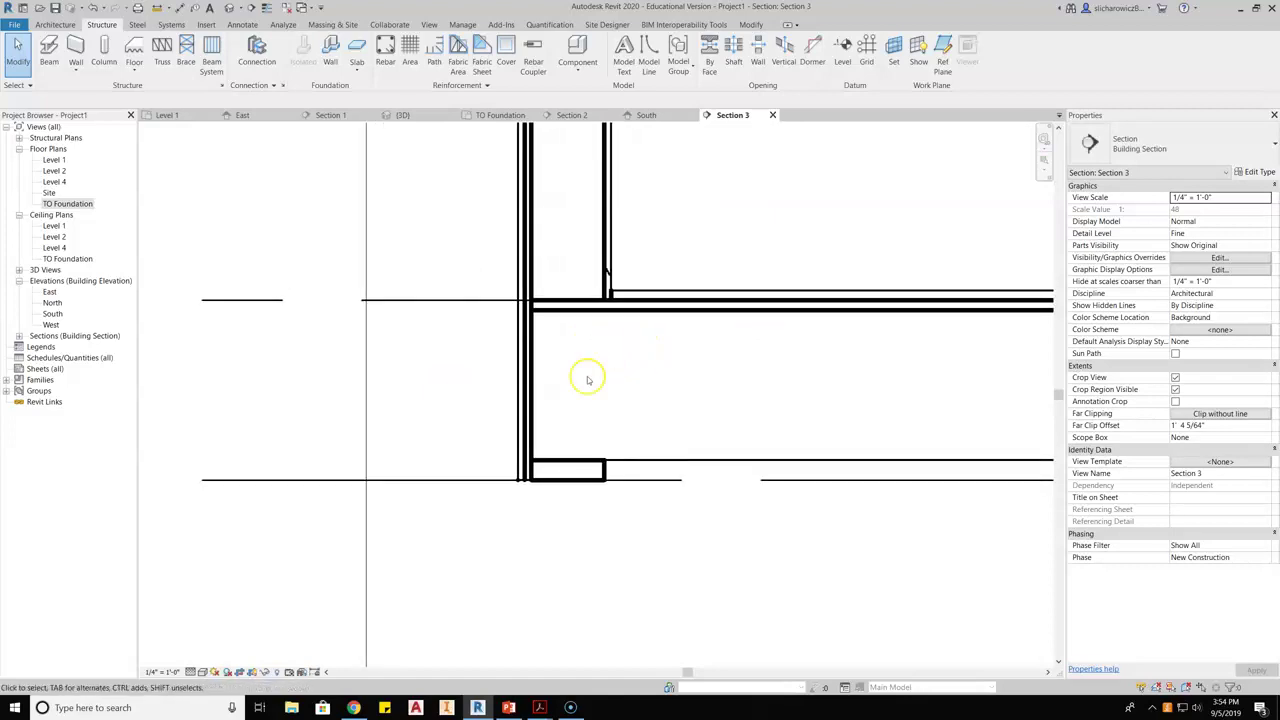
{"action": "left_click", "coordinate": [163, 116]}
{"action": "scroll", "coordinate": [426, 414], "scroll_direction": "up", "scroll_amount": 5}
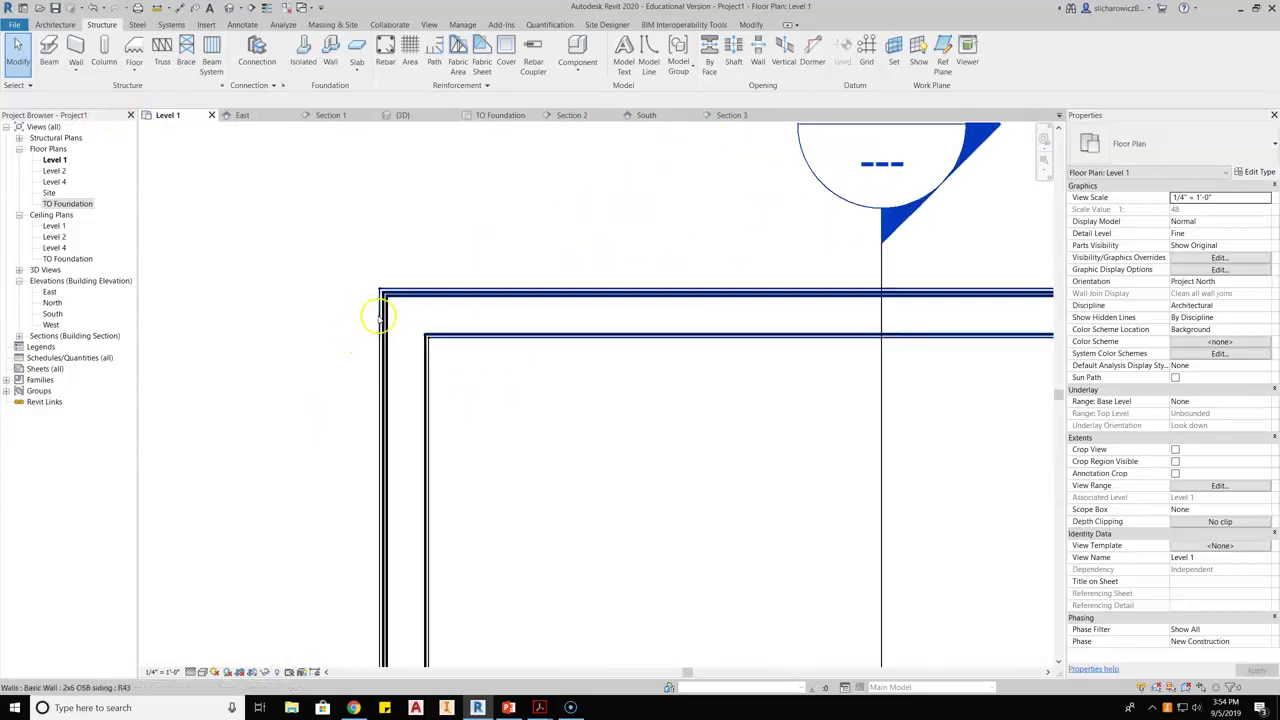
Step: Dimension the room's 10'-0" width between the left and right walls, placed above the room
{"action": "left_click", "coordinate": [60, 24]}
{"action": "left_click", "coordinate": [242, 24]}
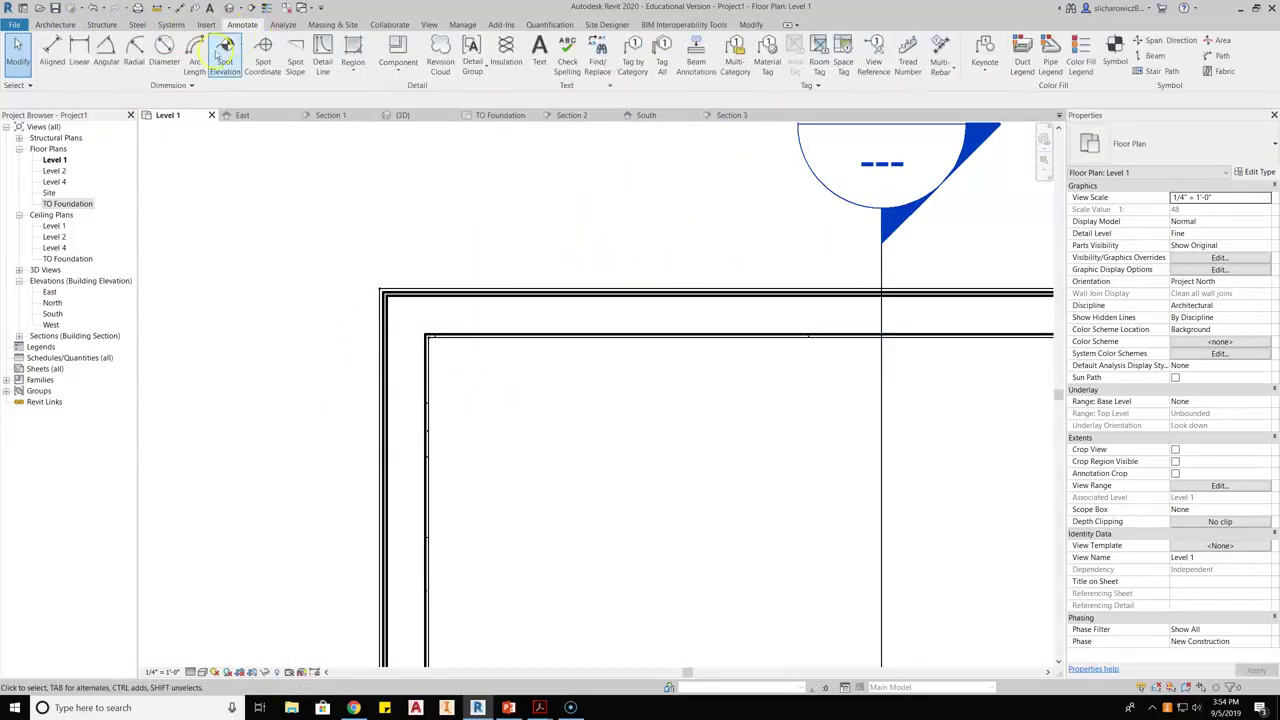
{"action": "left_click", "coordinate": [52, 50]}
{"action": "scroll", "coordinate": [371, 405], "scroll_direction": "up", "scroll_amount": 2}
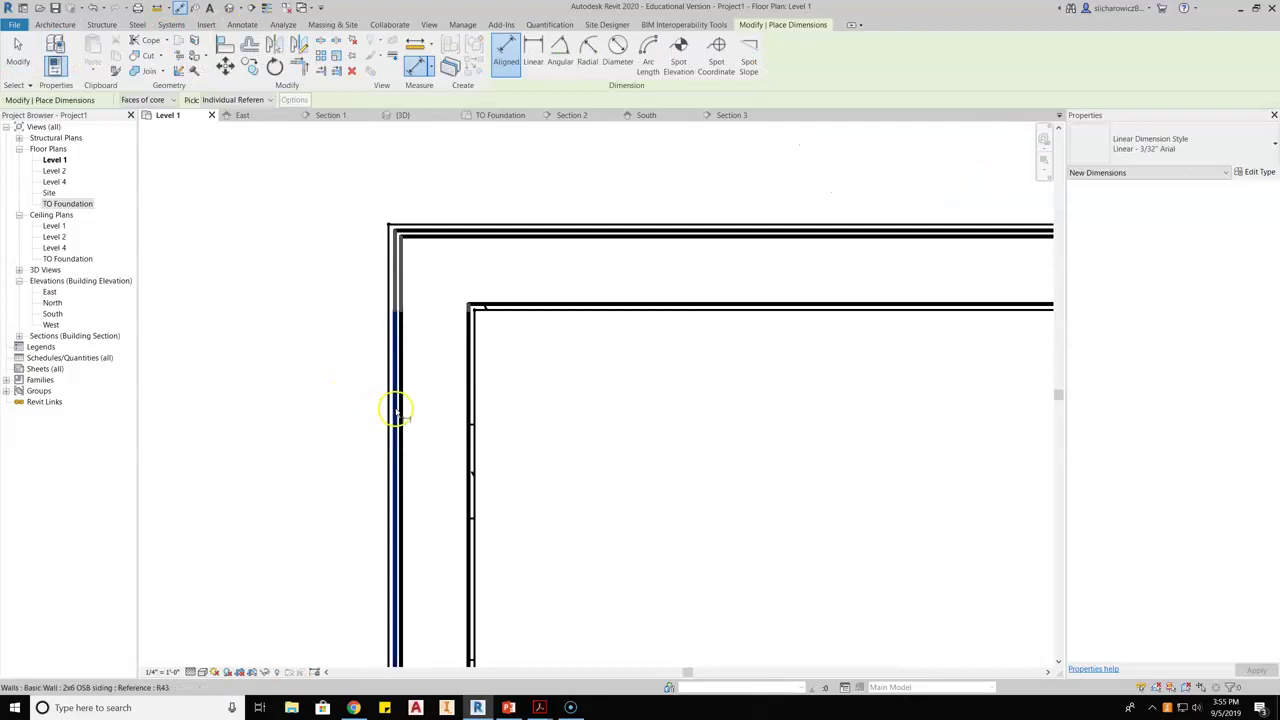
{"action": "left_click", "coordinate": [396, 410]}
{"action": "scroll", "coordinate": [828, 460], "scroll_direction": "down", "scroll_amount": 3}
{"action": "scroll", "coordinate": [677, 400], "scroll_direction": "up", "scroll_amount": 3}
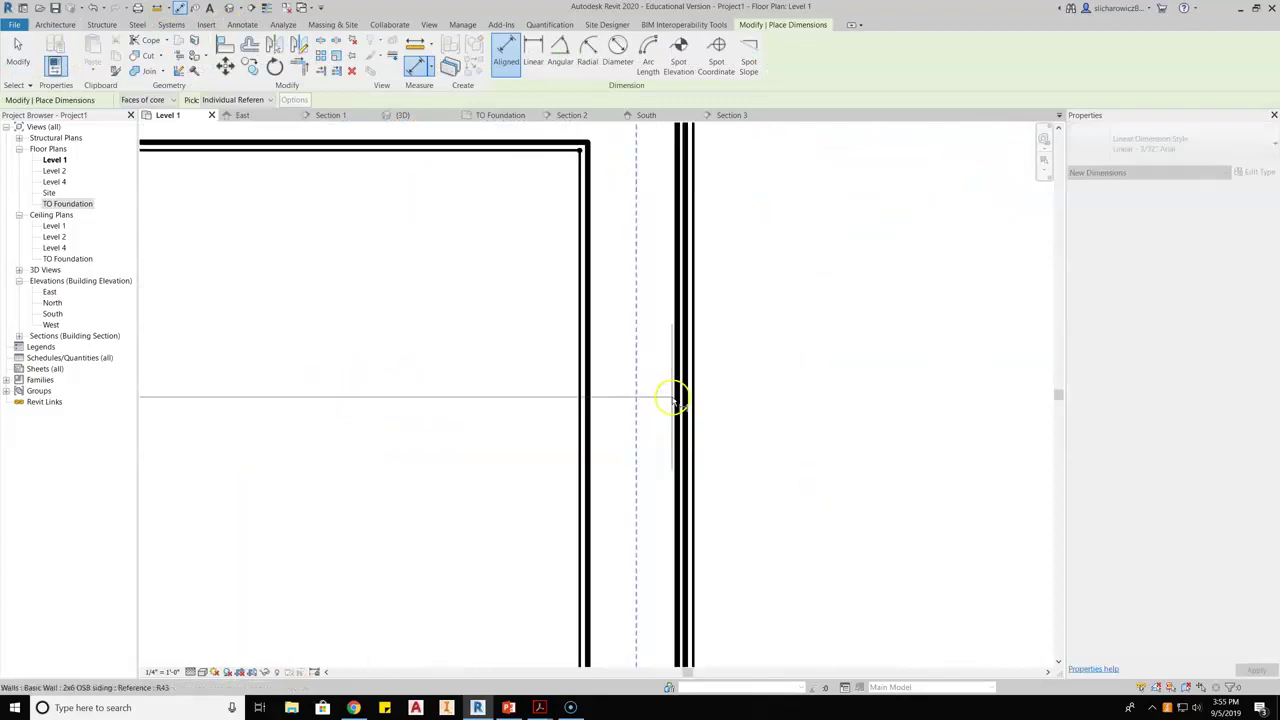
{"action": "left_click", "coordinate": [680, 400]}
{"action": "scroll", "coordinate": [685, 430], "scroll_direction": "down", "scroll_amount": 4}
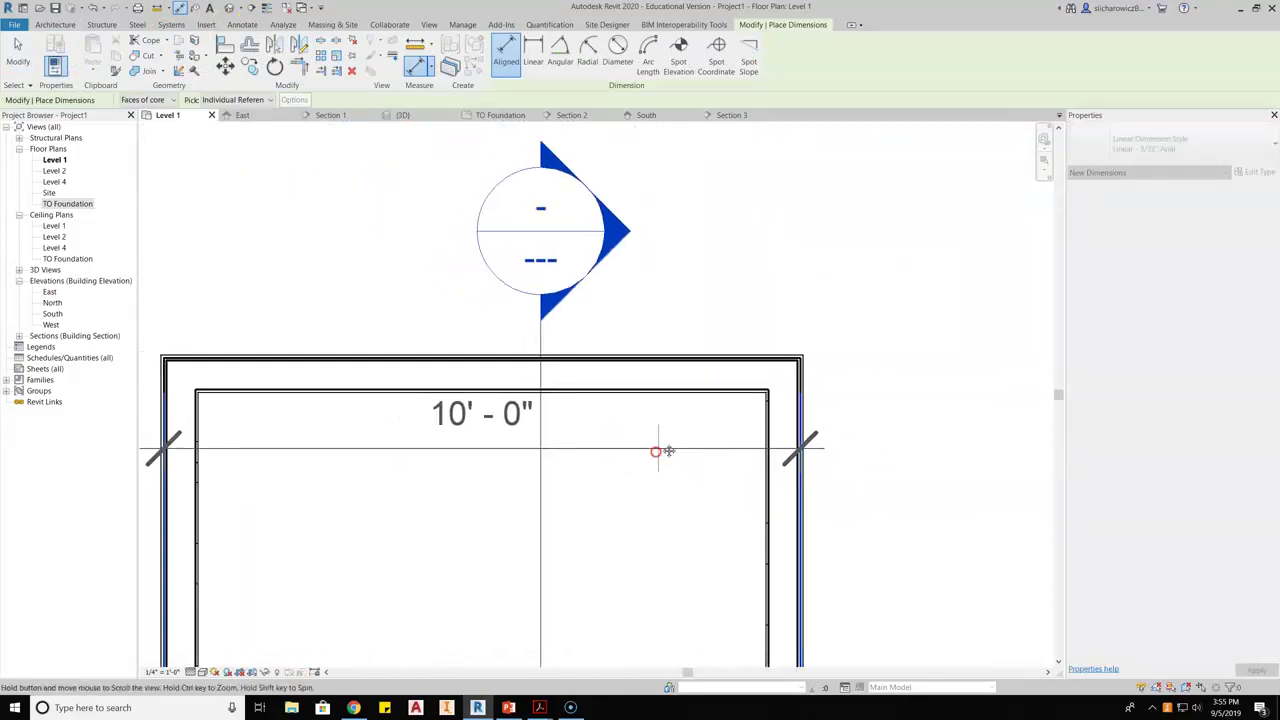
{"action": "left_click", "coordinate": [718, 158]}
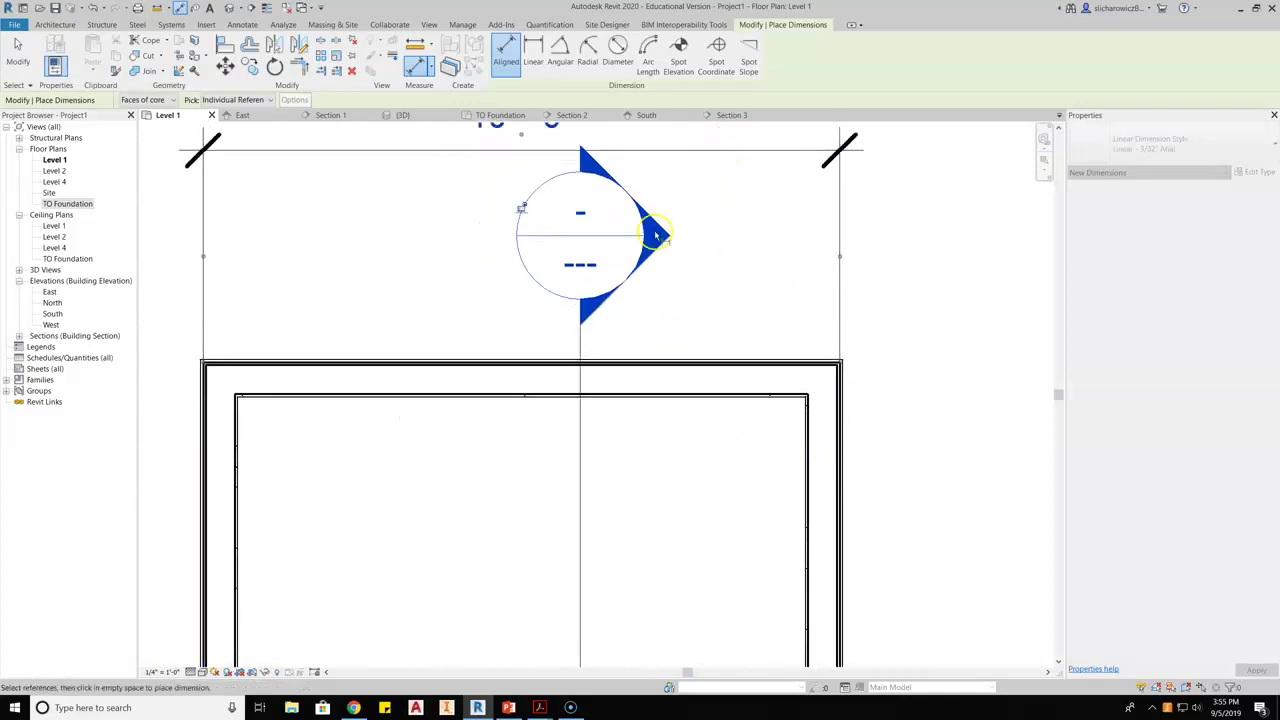
Step: Dimension the room's 10'-0" depth between the top and bottom walls, placed left of the room
{"action": "scroll", "coordinate": [250, 360], "scroll_direction": "up", "scroll_amount": 3}
{"action": "left_click", "coordinate": [263, 356]}
{"action": "scroll", "coordinate": [263, 356], "scroll_direction": "down", "scroll_amount": 3}
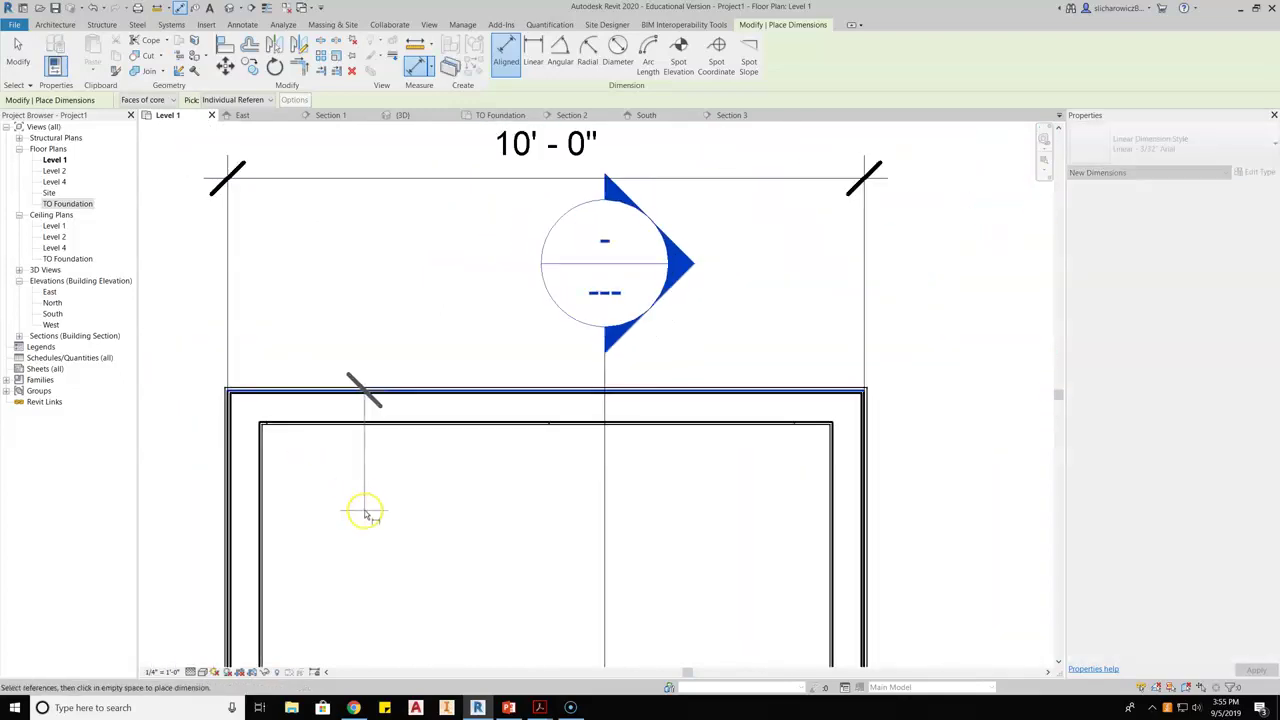
{"action": "middle_click_drag", "start_coordinate": [365, 513], "coordinate": [414, 380]}
{"action": "scroll", "coordinate": [400, 477], "scroll_direction": "up", "scroll_amount": 4}
{"action": "left_click", "coordinate": [383, 543]}
{"action": "scroll", "coordinate": [385, 543], "scroll_direction": "down", "scroll_amount": 4}
{"action": "left_click", "coordinate": [308, 472]}
Step: Exit the dimension tool, recentre the plan, and switch to Section 3
{"action": "scroll", "coordinate": [423, 437], "scroll_direction": "down", "scroll_amount": 2}
{"action": "right_click", "coordinate": [606, 281]}
{"action": "left_click", "coordinate": [632, 286]}
{"action": "middle_click_drag", "start_coordinate": [491, 349], "coordinate": [508, 354]}
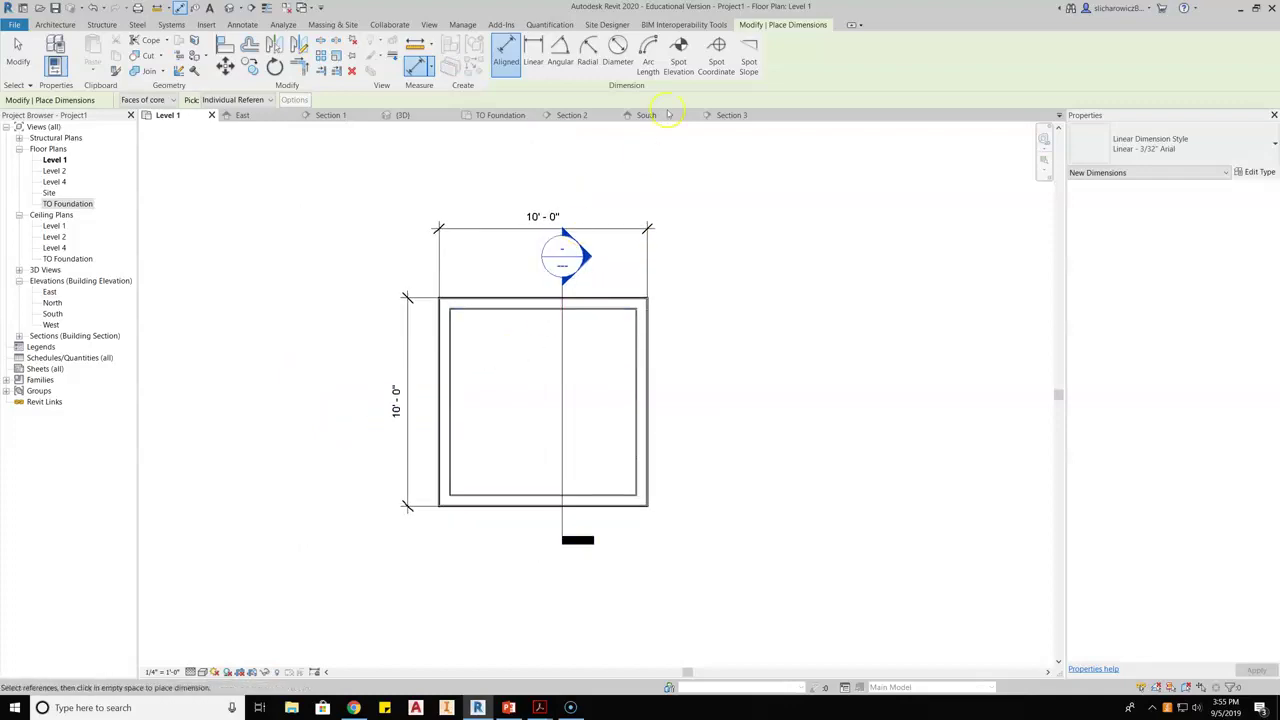
{"action": "left_click", "coordinate": [736, 117]}
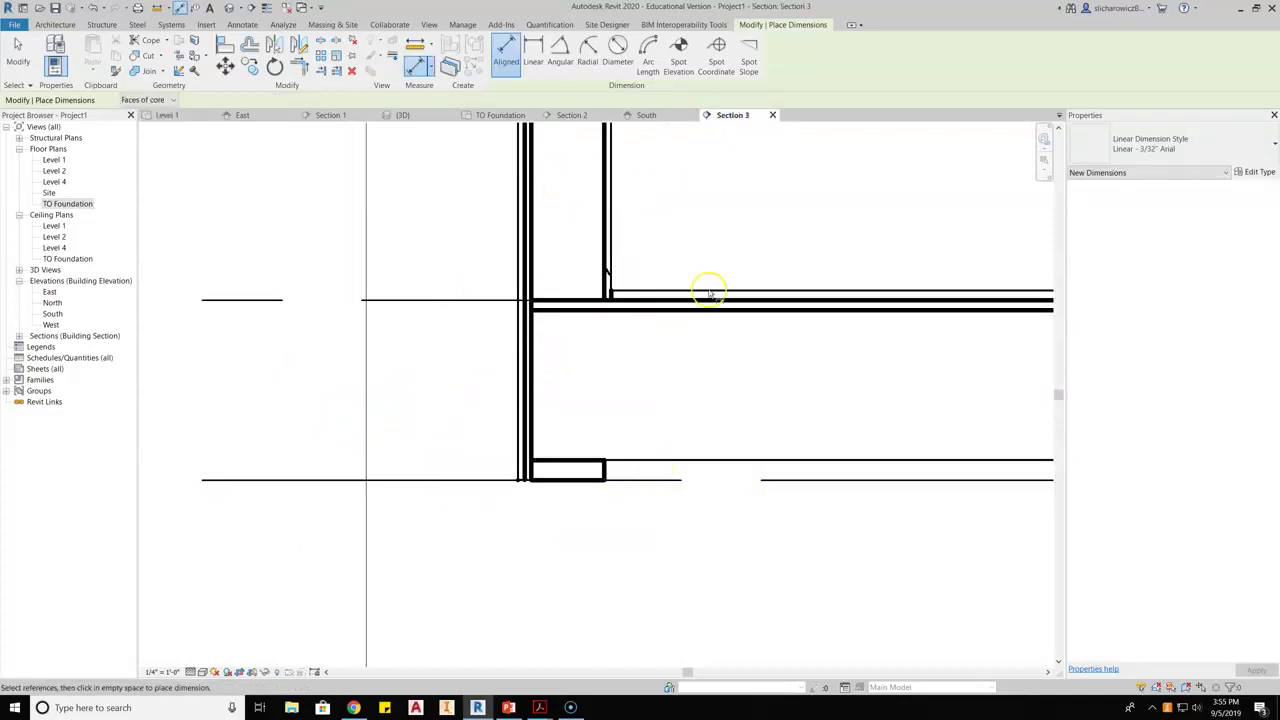